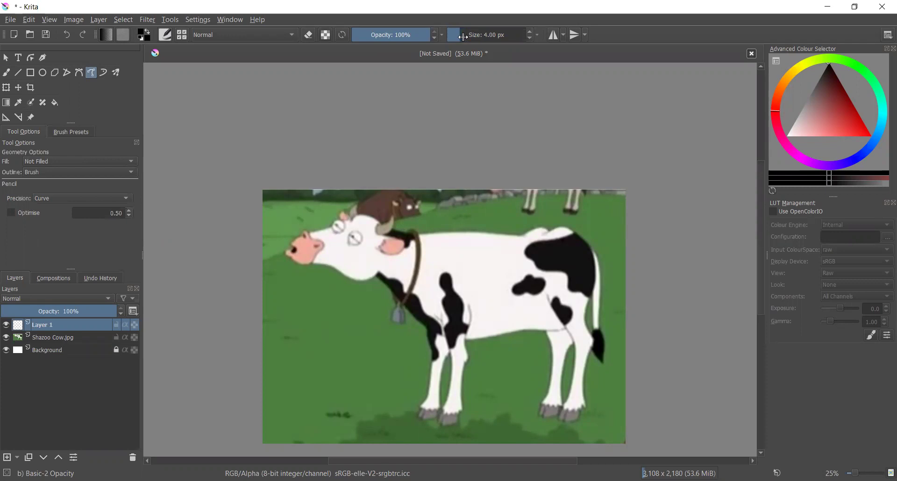
- Trace the top of the white cow's head between its horns with a 4 px black freehand path on Layer 1
scroll(334, 207, "up", 5)
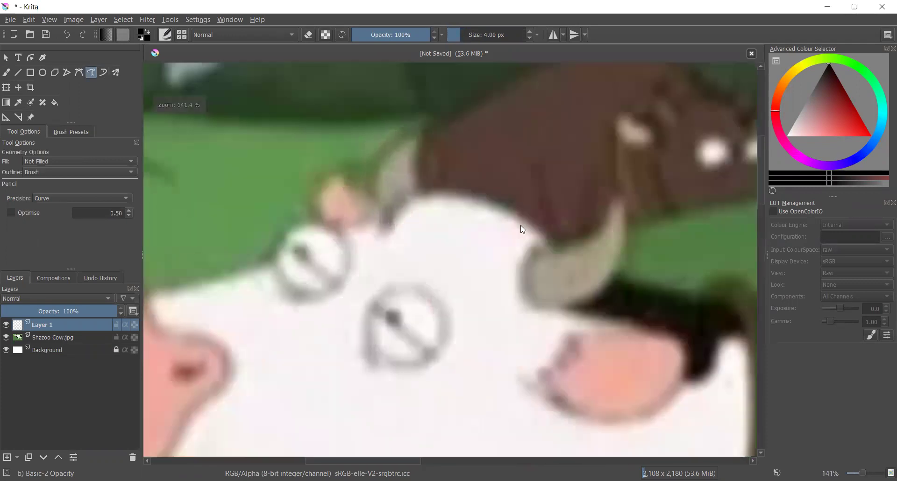
mouse_move(552, 241)
left_mouse_down()
mouse_move(514, 203)
mouse_move(430, 199)
left_mouse_up()
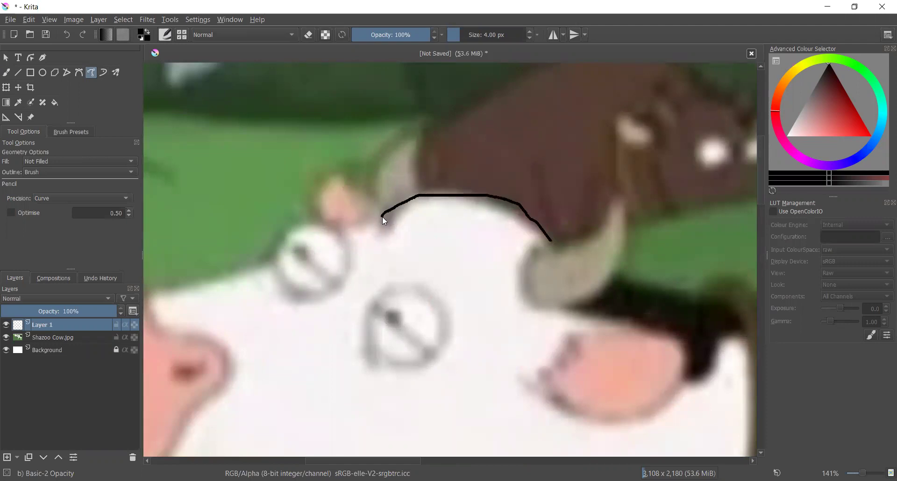
left_click_drag(382, 217, 386, 218)
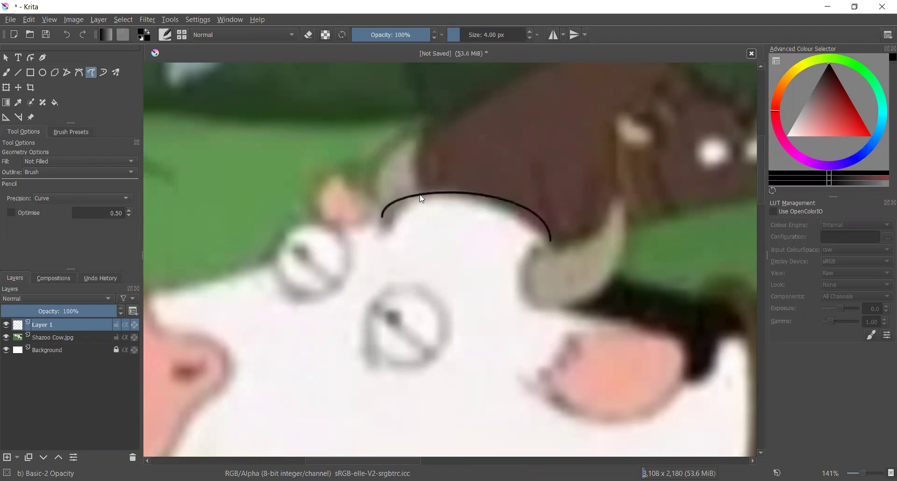
- Trace the closed outline of the cow's near horn, starting and ending at the end of the head-top line
scroll(422, 199, "down", 4)
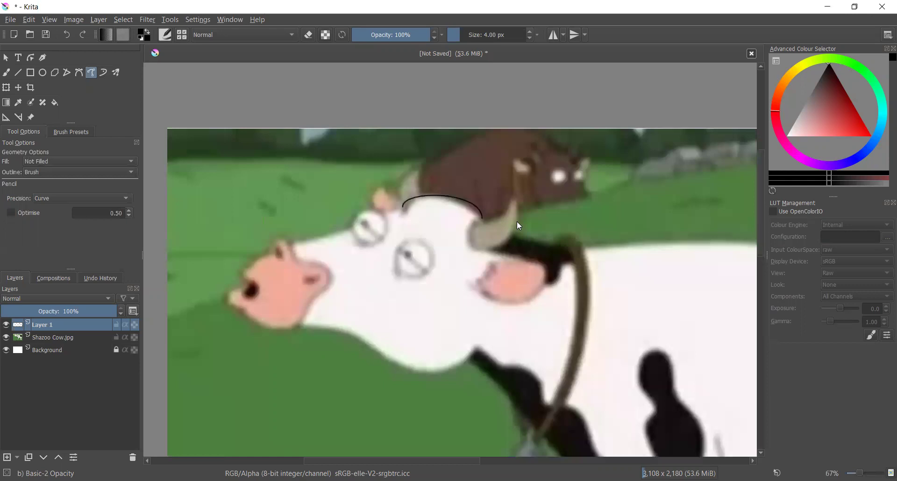
scroll(517, 220, "up", 6)
mouse_move(398, 206)
left_mouse_down()
mouse_move(437, 348)
mouse_move(495, 322)
mouse_move(550, 232)
mouse_move(552, 107)
left_mouse_up()
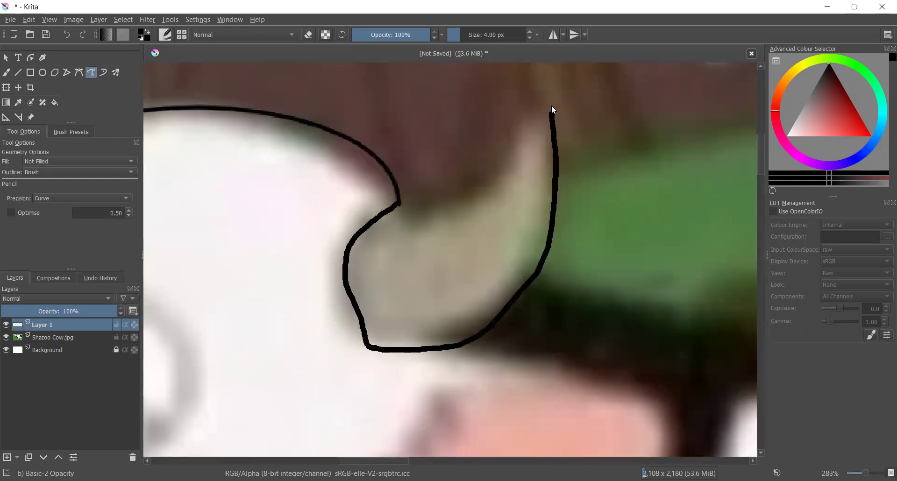
mouse_move(458, 213)
left_mouse_down()
mouse_move(409, 214)
mouse_move(394, 204)
left_mouse_up()
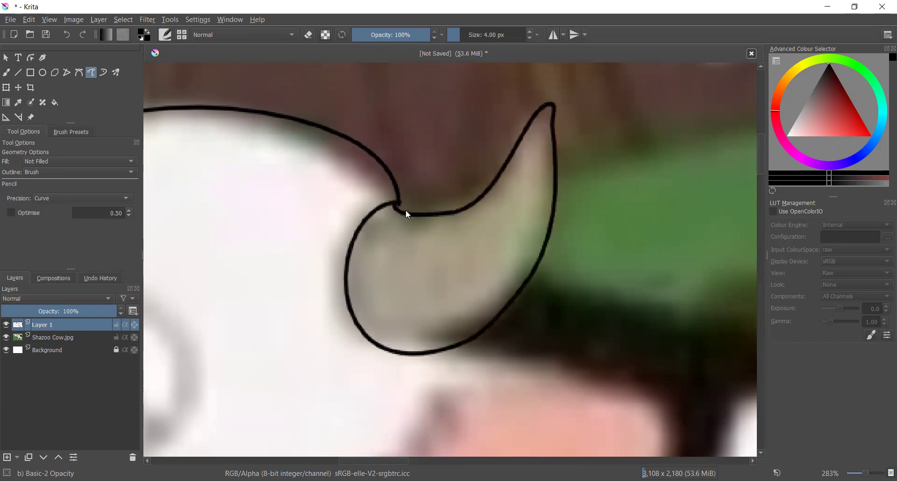
- Try to trace the outline of the cow's far horn and undo it
scroll(406, 210, "down", 3)
scroll(311, 177, "up", 2)
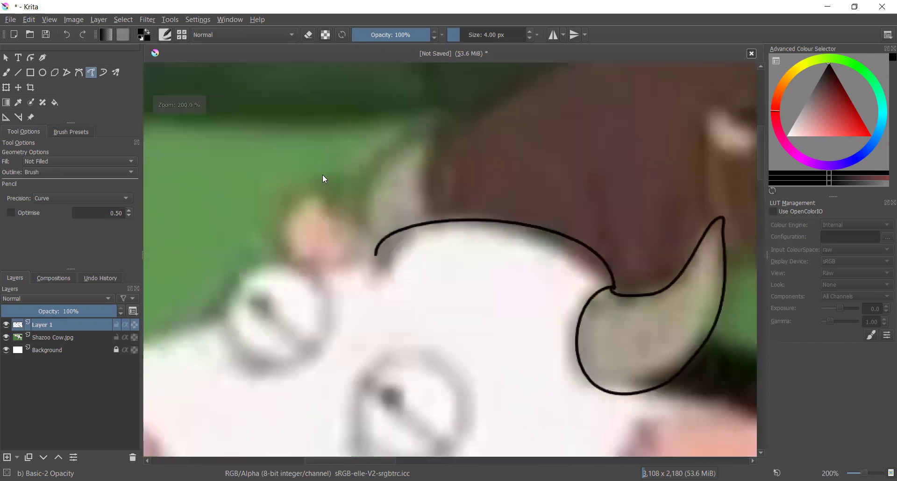
scroll(371, 206, "up", 2)
scroll(369, 226, "down", 3)
scroll(376, 168, "up", 2)
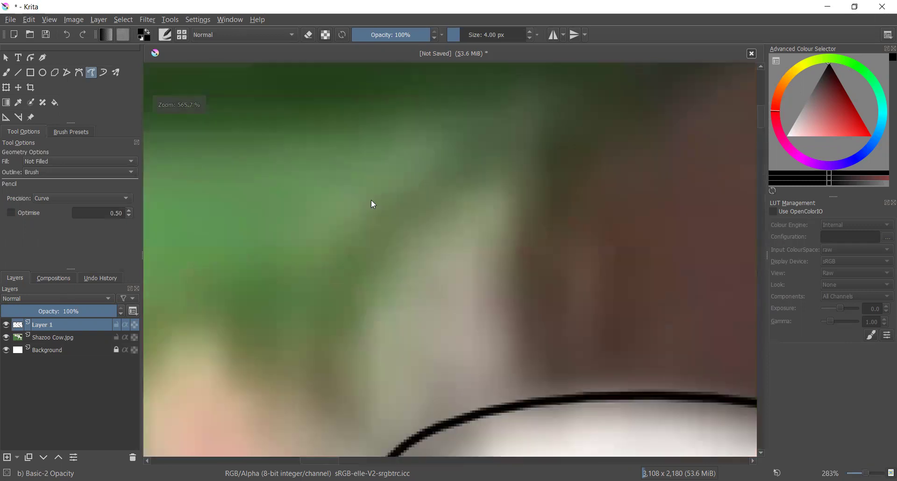
scroll(373, 294, "down", 1)
left_click_drag(381, 353, 360, 260)
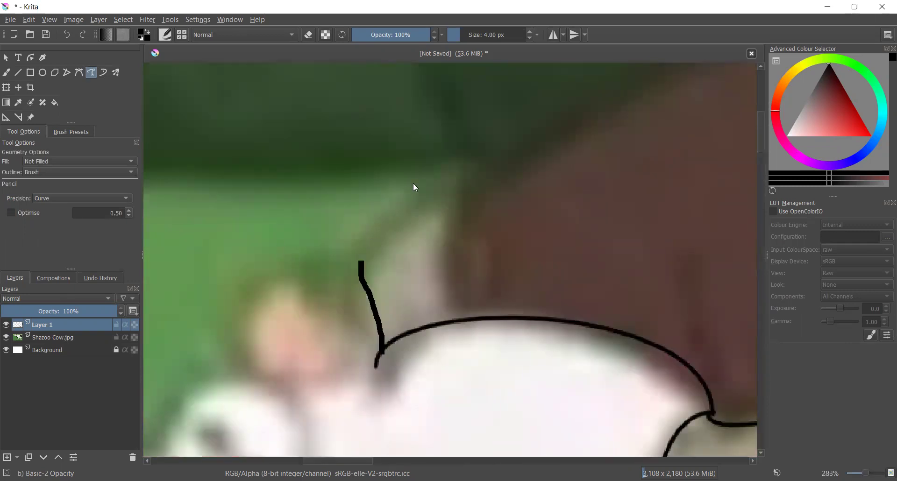
mouse_move(474, 166)
left_mouse_down()
mouse_move(444, 322)
mouse_move(451, 326)
left_mouse_up()
scroll(455, 325, "down", 4)
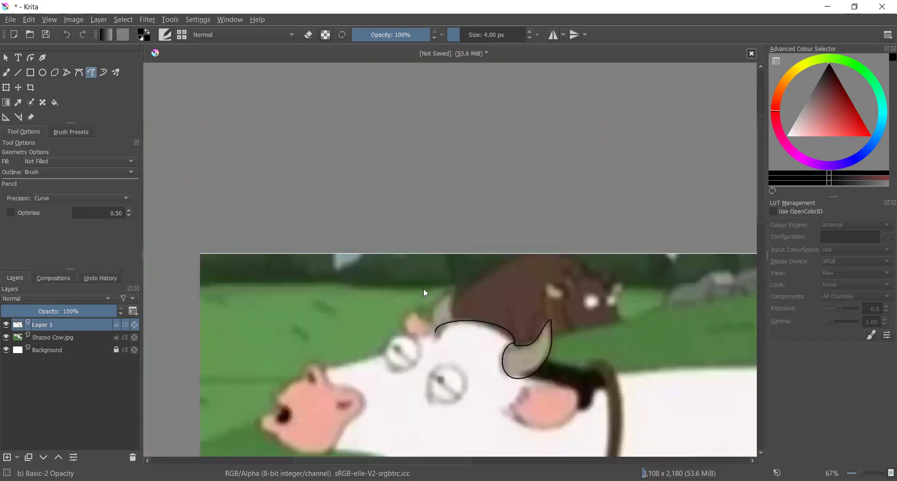
- Trace the outline of the far horn up to its tip and back down to the head-top line
scroll(423, 287, "up", 5)
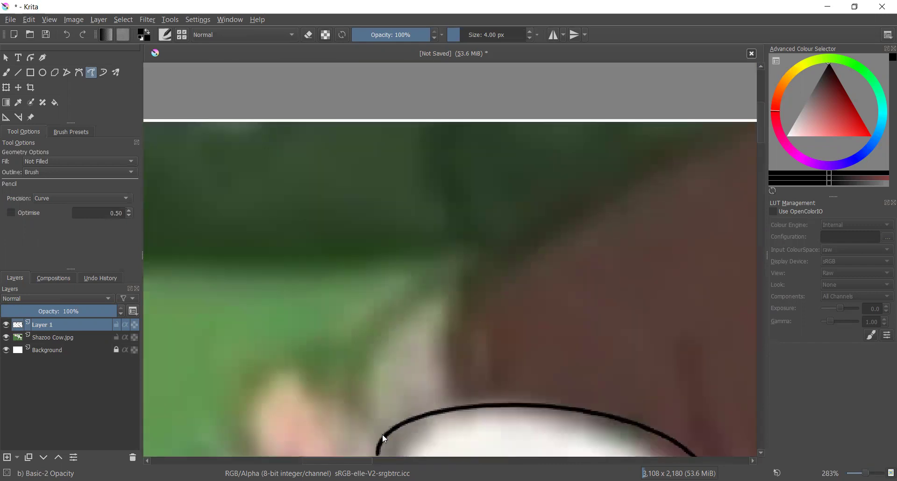
mouse_move(385, 444)
left_mouse_down()
mouse_move(477, 262)
mouse_move(450, 411)
left_mouse_up()
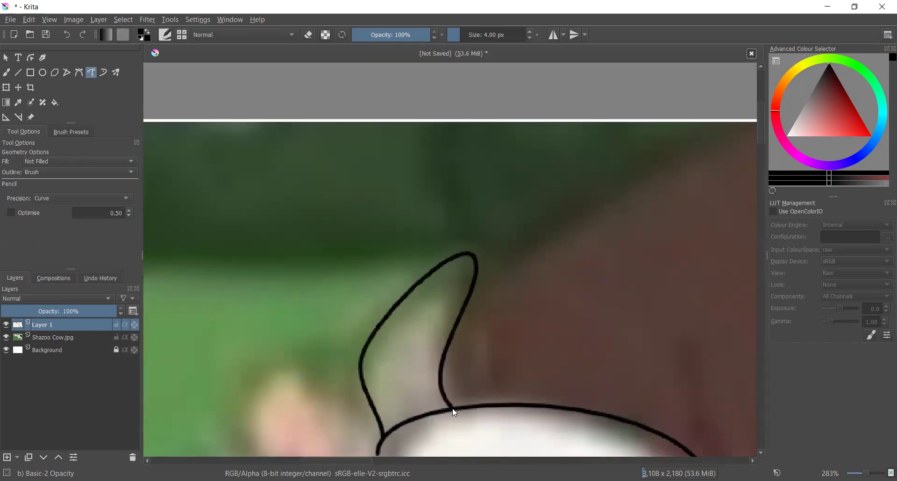
scroll(465, 393, "down", 1)
- Trace the underside of the cow's head from the muzzle along the jaw to the black neck patch
scroll(464, 393, "down", 5)
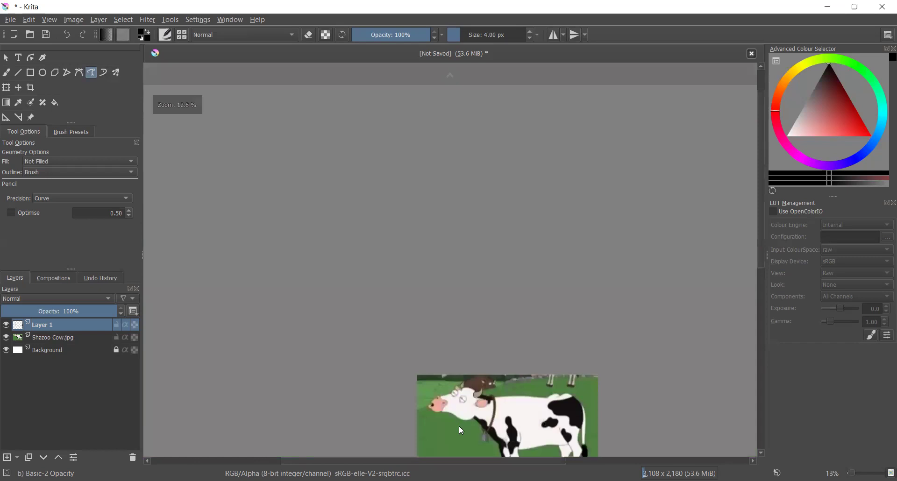
scroll(462, 430, "up", 5)
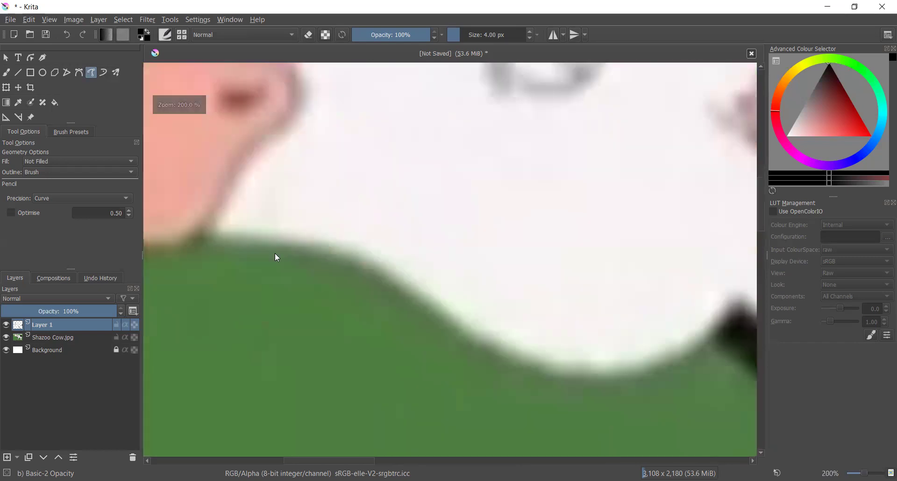
left_click_drag(229, 238, 331, 263)
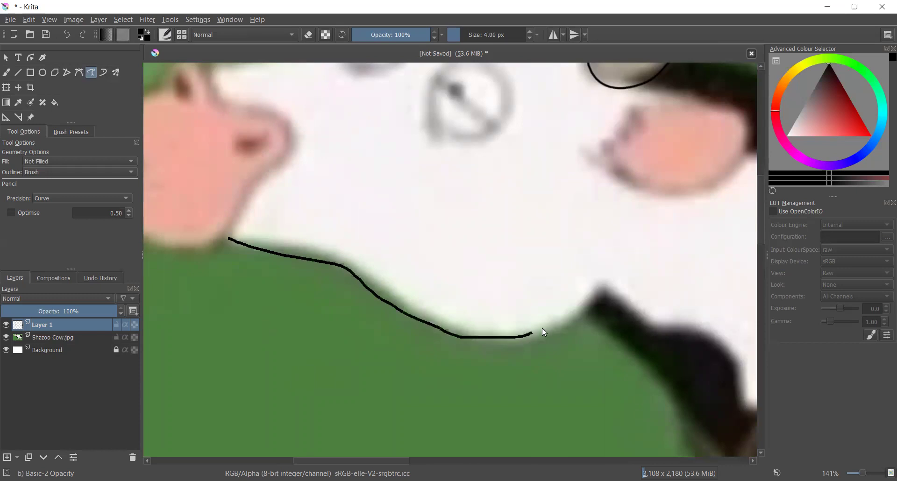
left_click_drag(591, 291, 605, 281)
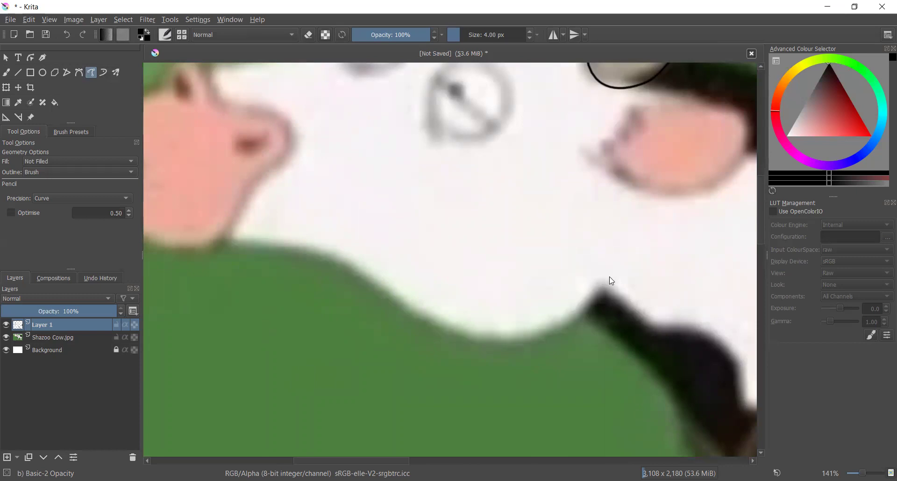
- Trace the upper face line from the far eye down to the top of the muzzle
scroll(607, 282, "down", 3)
scroll(574, 150, "up", 4)
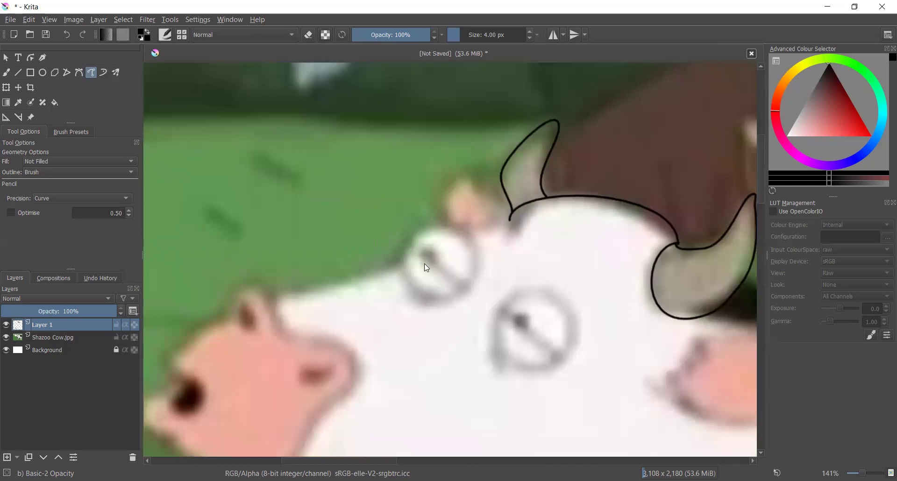
scroll(395, 274, "down", 2)
scroll(320, 283, "up", 2)
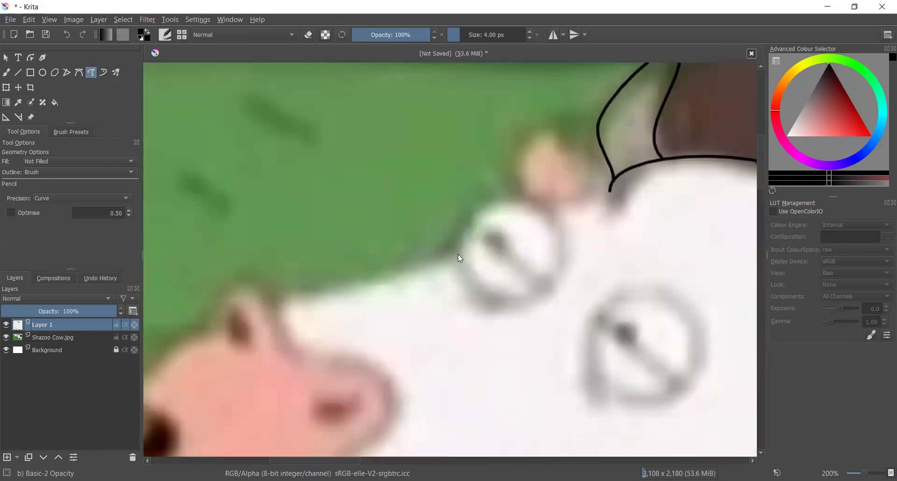
mouse_move(453, 255)
left_mouse_down()
mouse_move(402, 278)
mouse_move(296, 284)
mouse_move(279, 301)
left_mouse_up()
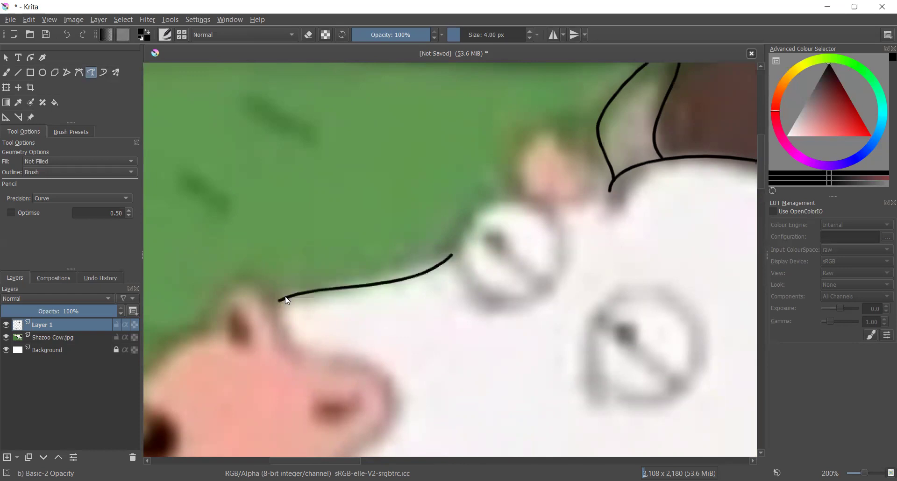
- Trace the upper edge of the pink muzzle around its upper bump and into a loop around the dark opening at the front
scroll(303, 285, "down", 2)
scroll(306, 284, "down", 1)
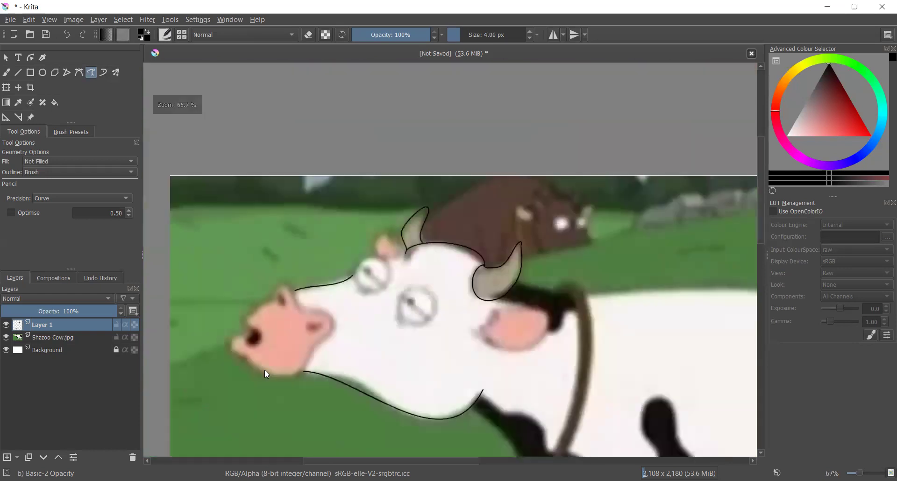
scroll(267, 374, "up", 3)
mouse_move(368, 186)
left_mouse_down()
mouse_move(321, 104)
mouse_move(292, 165)
mouse_move(246, 173)
mouse_move(197, 215)
mouse_move(226, 239)
left_mouse_up()
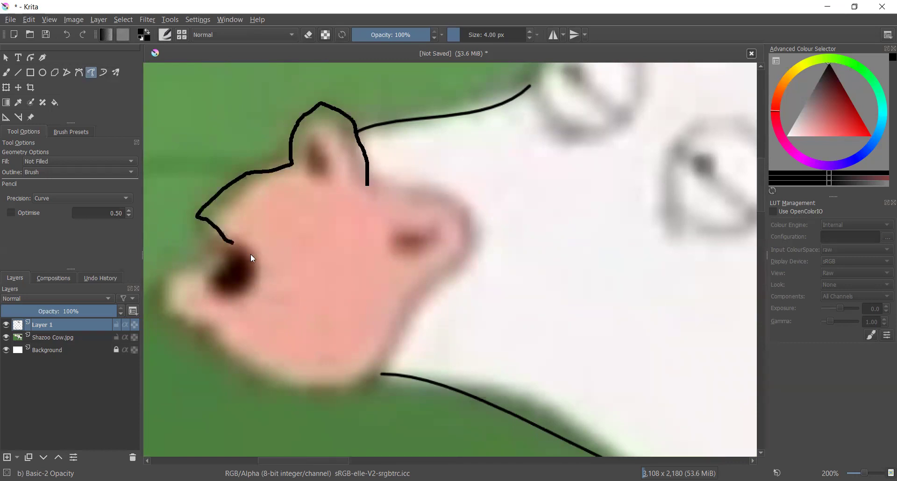
left_click_drag(235, 302, 232, 245)
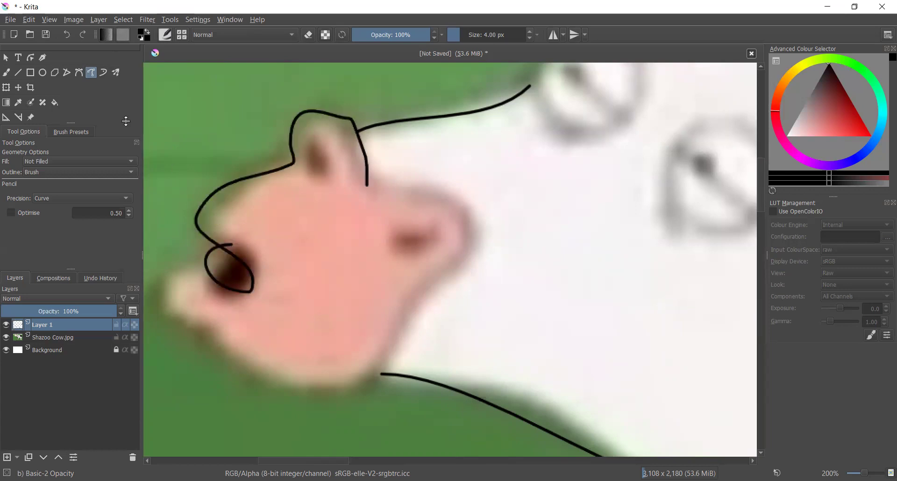
- Erase the misplaced loop around the dark opening at the muzzle's front with a 19 px eraser
left_click(456, 40)
left_click_drag(456, 40, 467, 40)
left_click(309, 39)
scroll(211, 233, "up", 1)
mouse_move(213, 235)
left_mouse_down()
mouse_move(232, 212)
mouse_move(234, 228)
mouse_move(210, 264)
mouse_move(208, 253)
left_mouse_up()
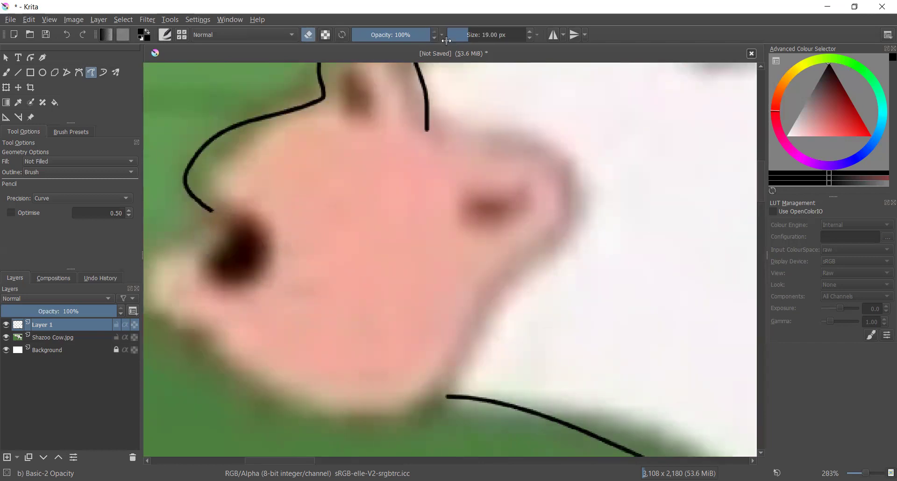
- Set the brush size back to 4 px
left_click_drag(449, 40, 449, 38)
key("minus")
key("minus")
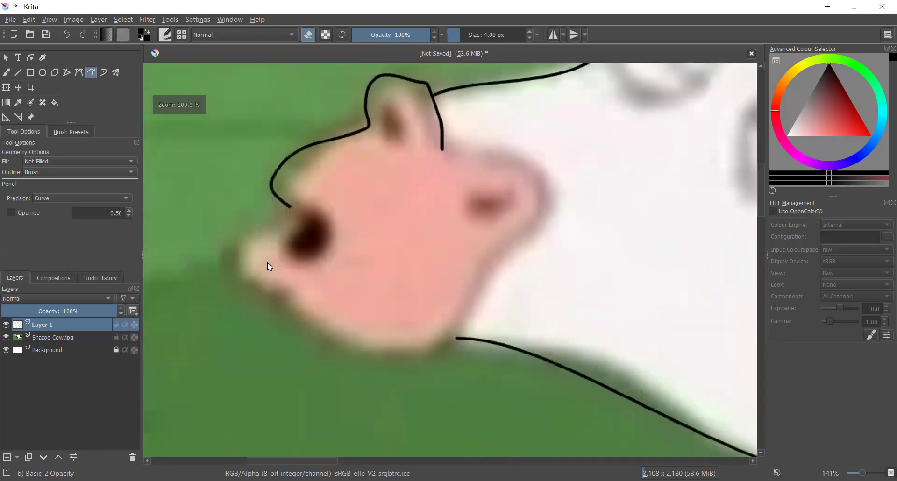
- Try several outlines around the dark opening at the muzzle's front, undoing each one
scroll(330, 142, "up", 3)
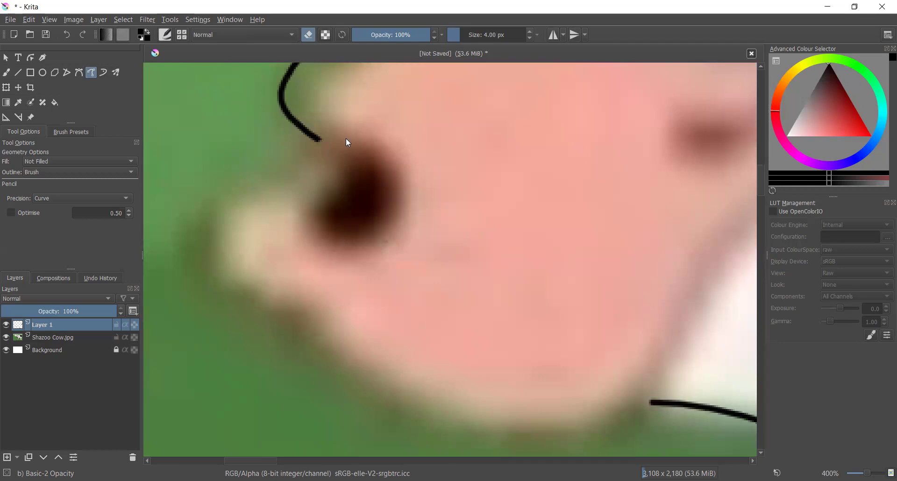
mouse_move(408, 183)
left_mouse_down()
mouse_move(321, 134)
mouse_move(299, 236)
left_mouse_up()
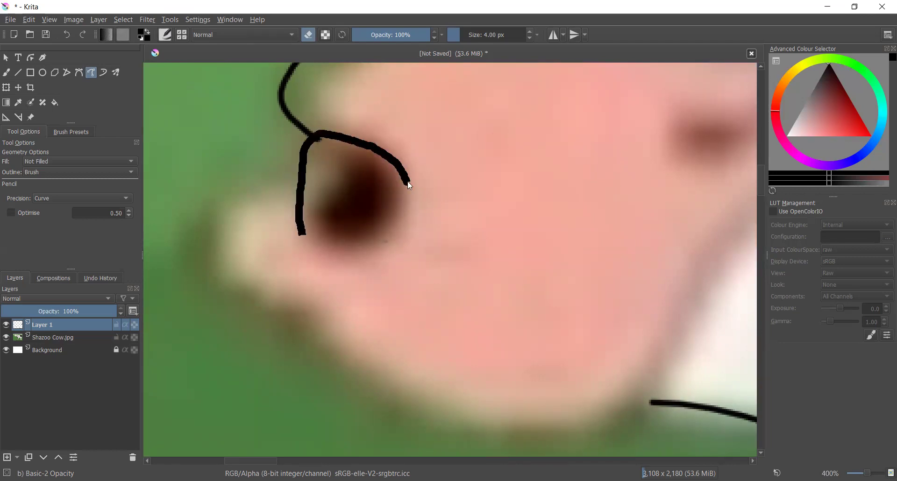
key("ctrl+z")
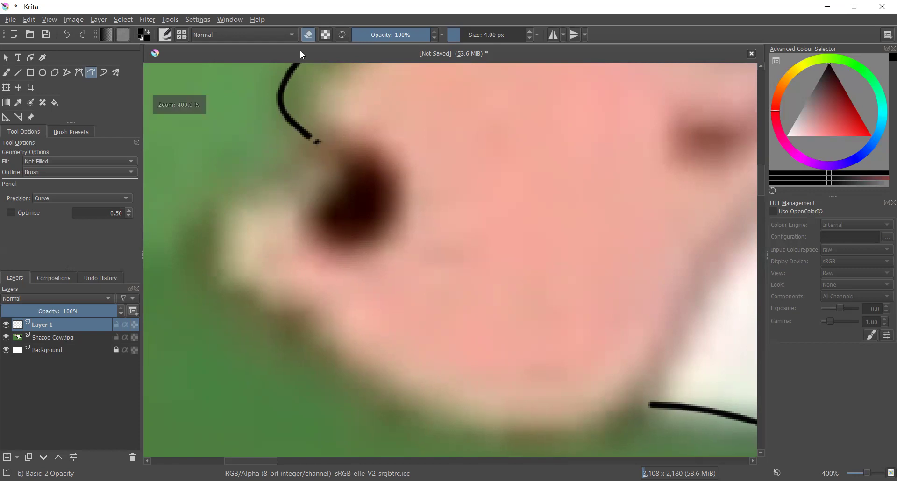
scroll(308, 127, "up", 1)
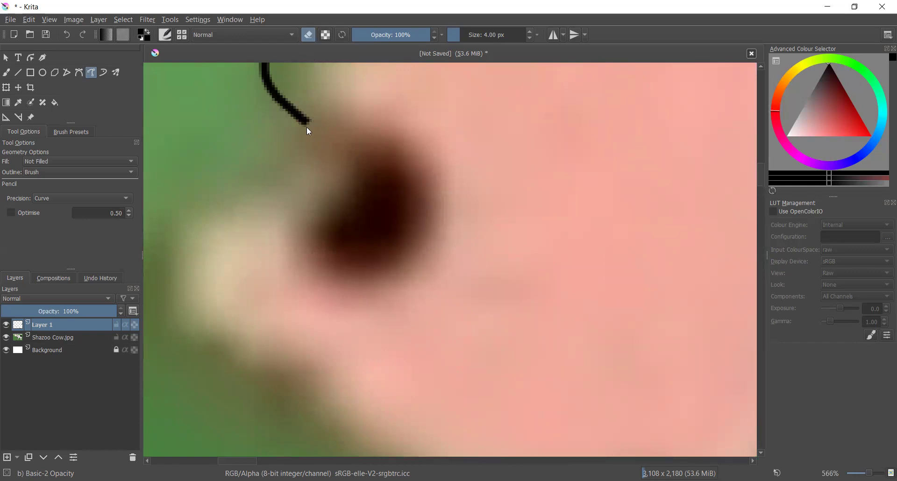
mouse_move(305, 119)
left_mouse_down()
mouse_move(422, 232)
mouse_move(326, 279)
left_mouse_up()
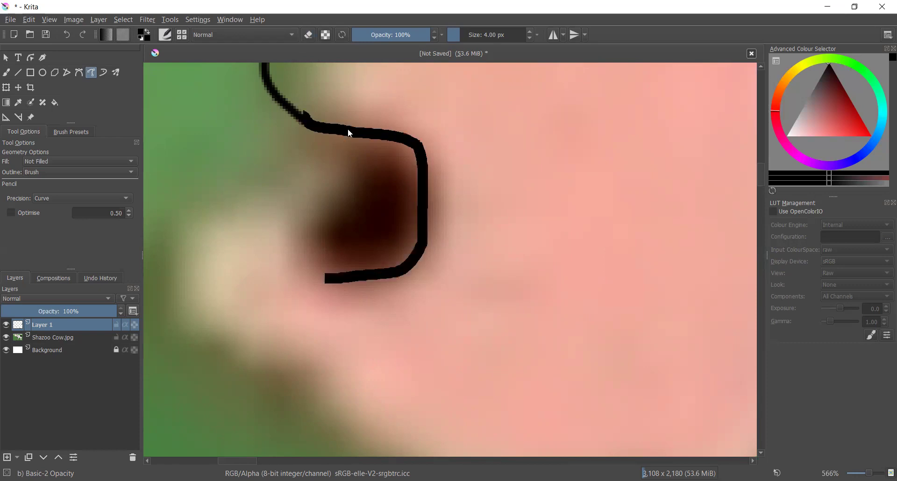
left_click_drag(349, 133, 348, 132)
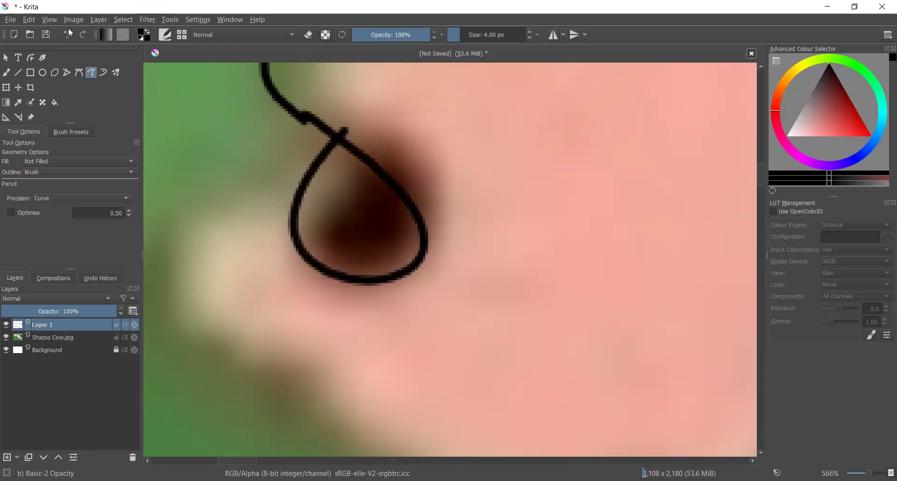
key("ctrl+z")
mouse_move(304, 122)
left_mouse_down()
mouse_move(328, 301)
mouse_move(290, 270)
mouse_move(303, 230)
mouse_move(361, 136)
left_mouse_up()
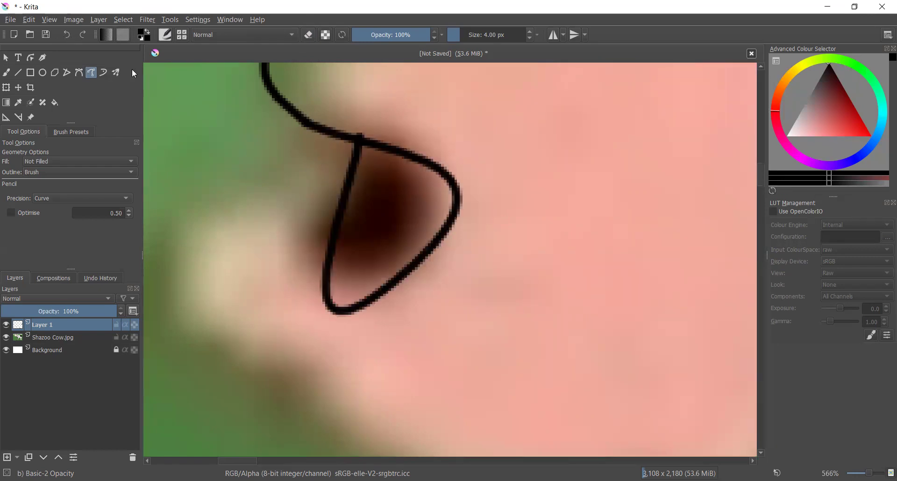
key("ctrl+z")
mouse_move(299, 122)
left_mouse_down()
mouse_move(352, 135)
mouse_move(295, 267)
mouse_move(281, 212)
mouse_move(307, 119)
left_mouse_up()
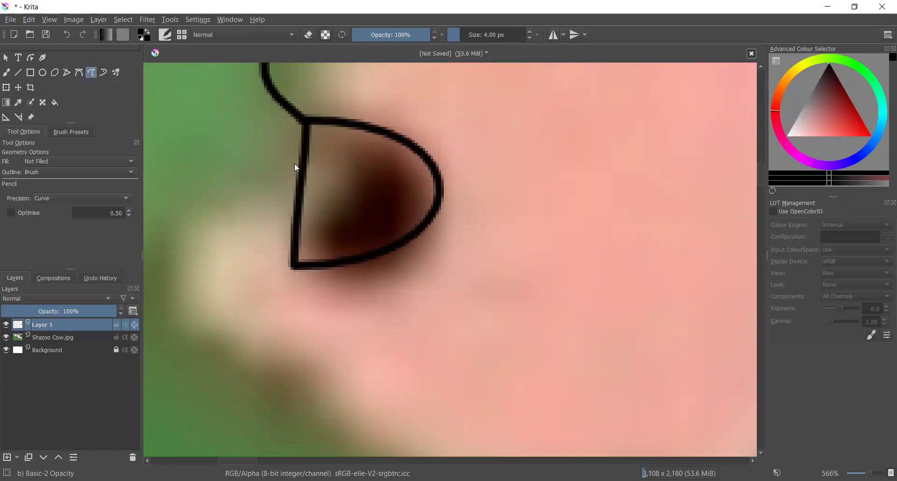
scroll(310, 128, "down", 2)
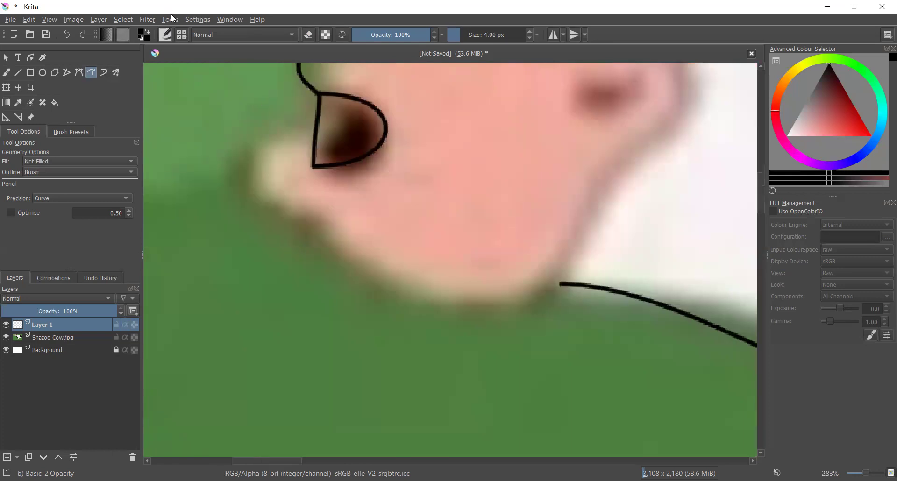
key("ctrl+z")
key("ctrl+z")
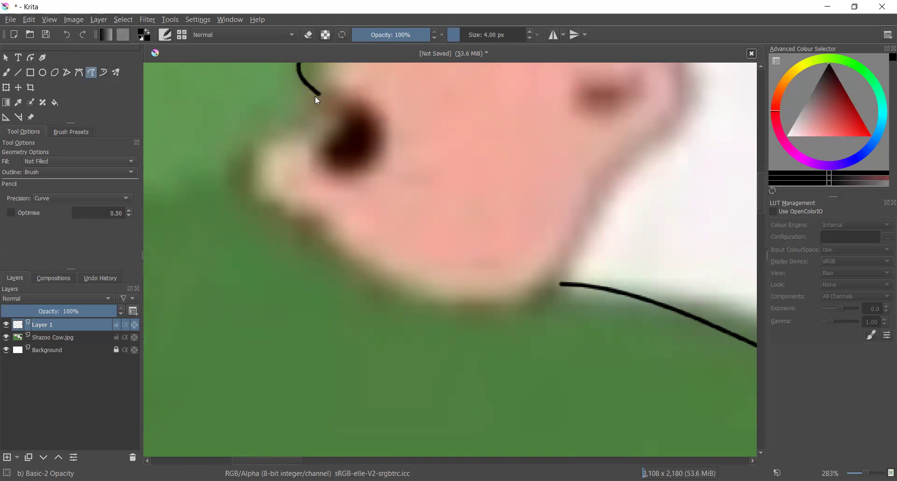
- Trace the rest of the muzzle around the mouth opening, lower lip and back edge, and close the opening's front with a short curve
left_click_drag(319, 95, 369, 175)
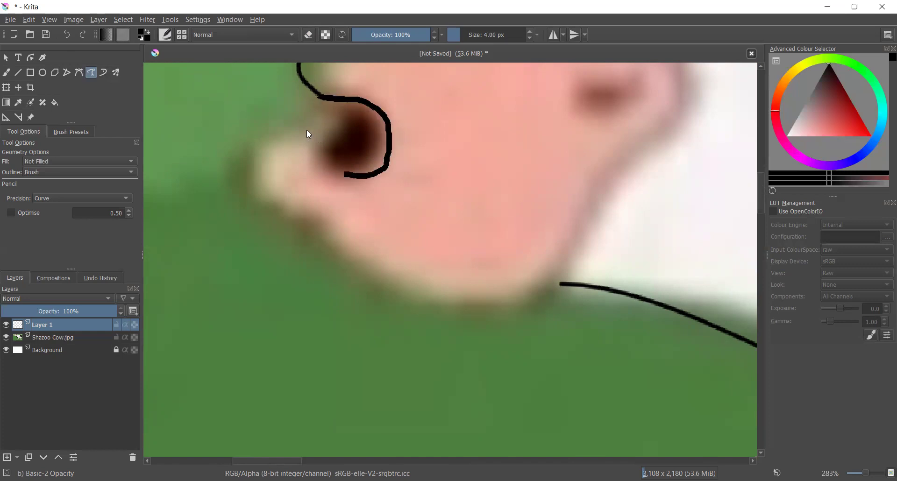
mouse_move(290, 135)
left_mouse_down()
mouse_move(318, 252)
mouse_move(566, 276)
left_mouse_up()
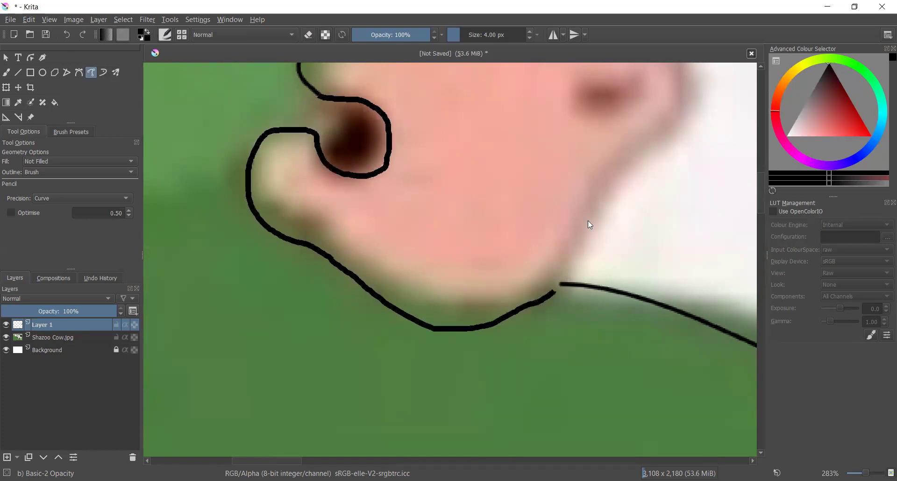
key("1")
key("plus")
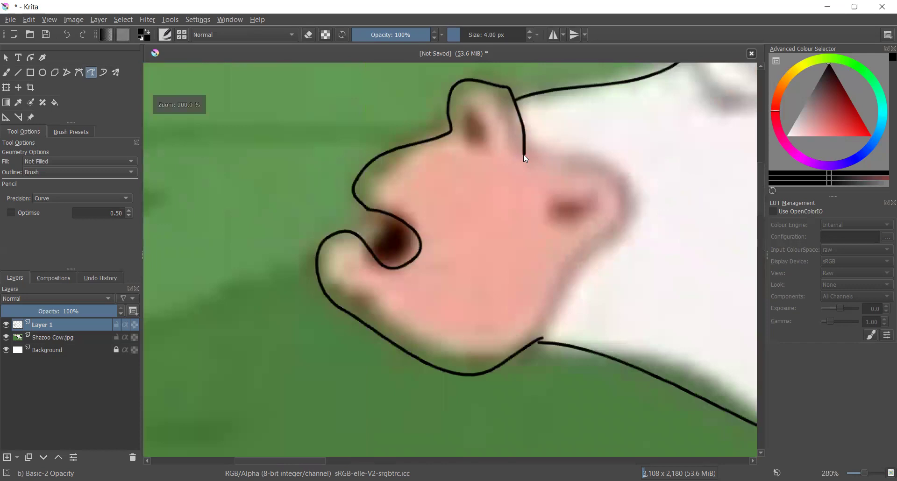
left_click_drag(525, 153, 540, 339)
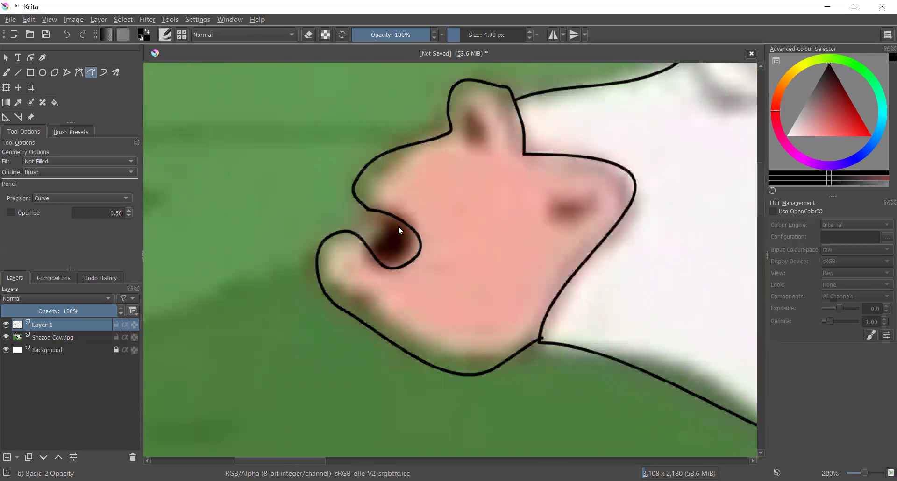
key("plus")
left_click_drag(400, 196, 377, 265)
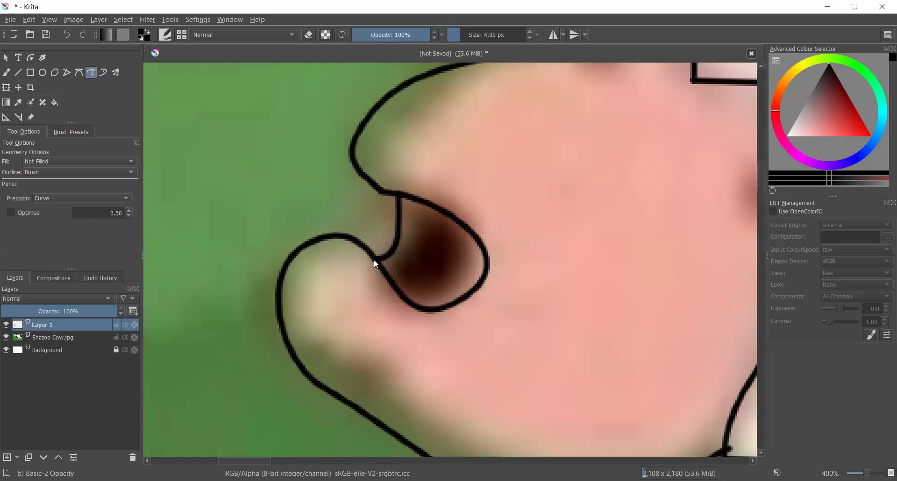
- Draw an upright ellipse about 36 × 51 px around the dark nostril in the muzzle's upper bump
scroll(386, 248, "down", 3)
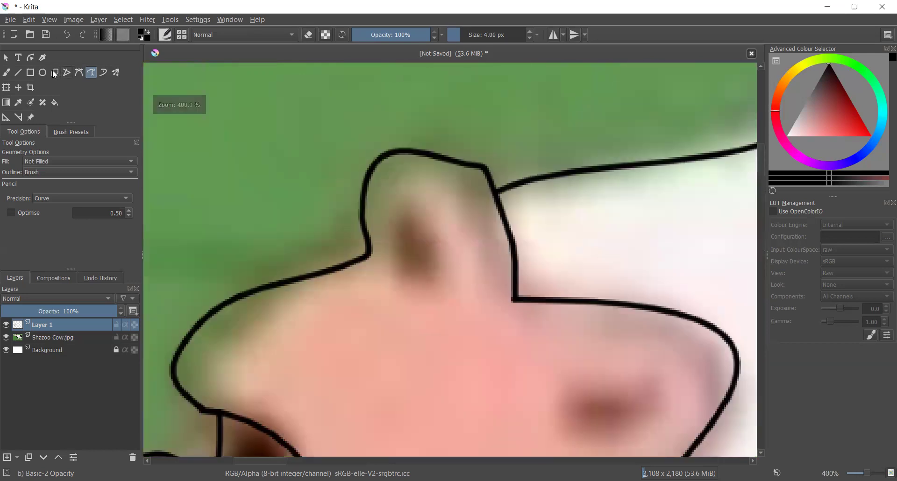
left_click(54, 72)
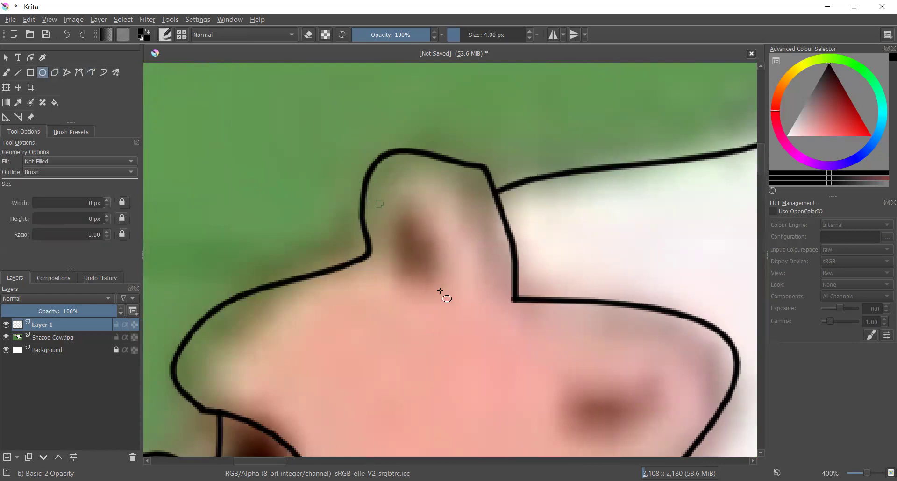
mouse_move(441, 292)
left_mouse_down()
mouse_move(394, 215)
mouse_move(422, 266)
mouse_move(458, 301)
mouse_move(454, 293)
left_mouse_up()
left_click(67, 34)
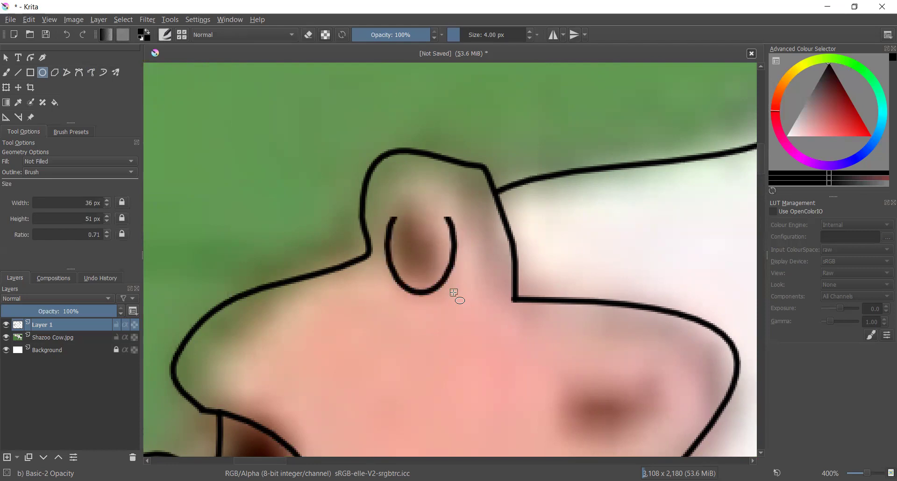
scroll(454, 293, "down", 2)
scroll(570, 355, "up", 2)
- Draw a flat ellipse about 58 × 29 px around the nostril near the muzzle's back edge, replacing a misplaced first attempt
left_click_drag(541, 309, 571, 337)
left_click_drag(454, 311, 453, 309)
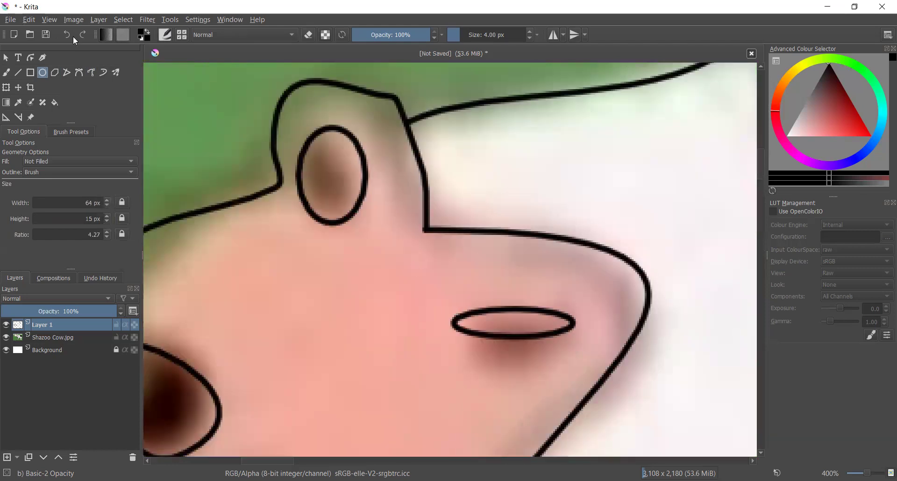
key("ctrl+z")
left_click_drag(572, 309, 470, 360)
- Outline the far eye with a near-circular ellipse about 135 × 130 px, meeting the end of the snout line
scroll(564, 393, "down", 6)
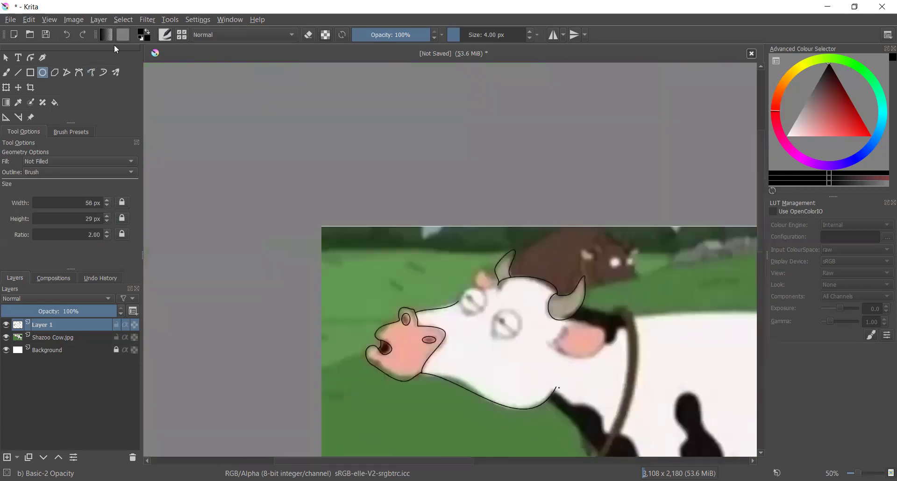
key("plus")
left_click(91, 73)
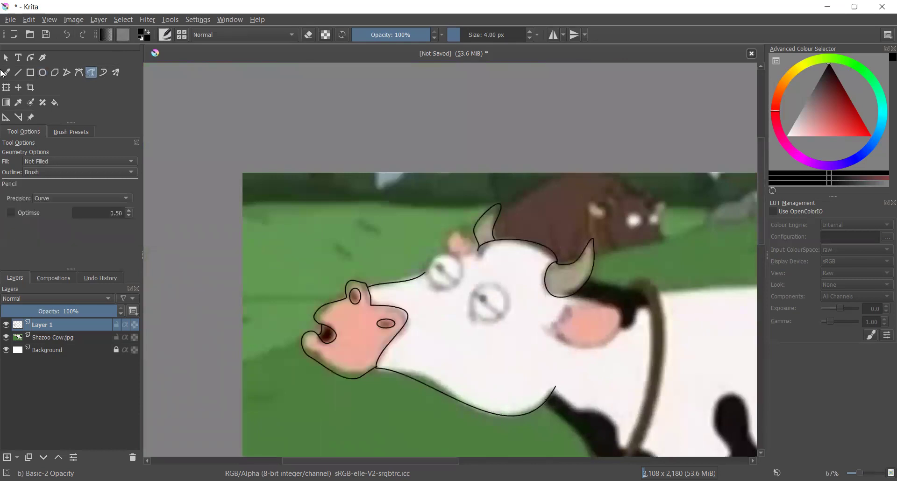
key("plus")
key("F7")
key("plus")
key("plus")
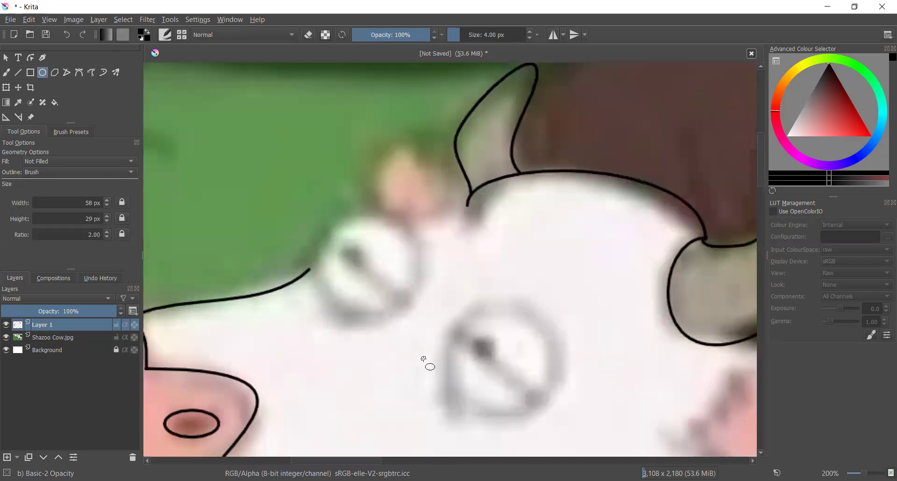
key("minus")
mouse_move(299, 184)
left_mouse_down()
mouse_move(412, 348)
mouse_move(477, 356)
left_mouse_up()
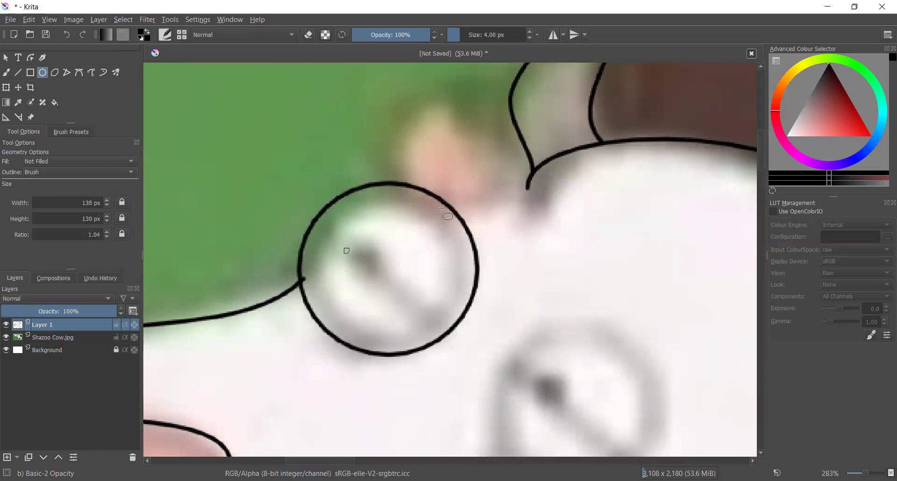
- Draw an ellipse around the near eye and a curved eyelid line diagonally across the far eye
scroll(442, 208, "down", 4)
scroll(442, 209, "right", 3)
mouse_move(414, 220)
left_mouse_down()
mouse_move(569, 408)
mouse_move(601, 424)
mouse_move(589, 420)
left_mouse_up()
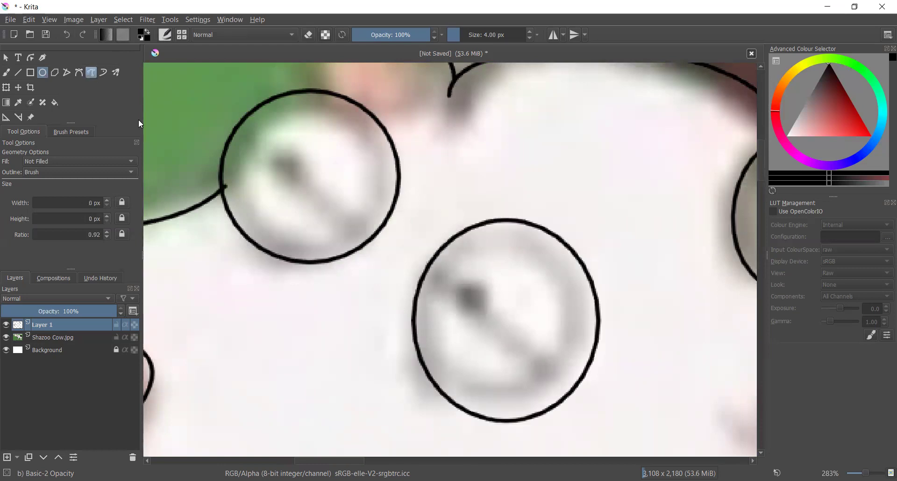
left_click_drag(237, 124, 378, 240)
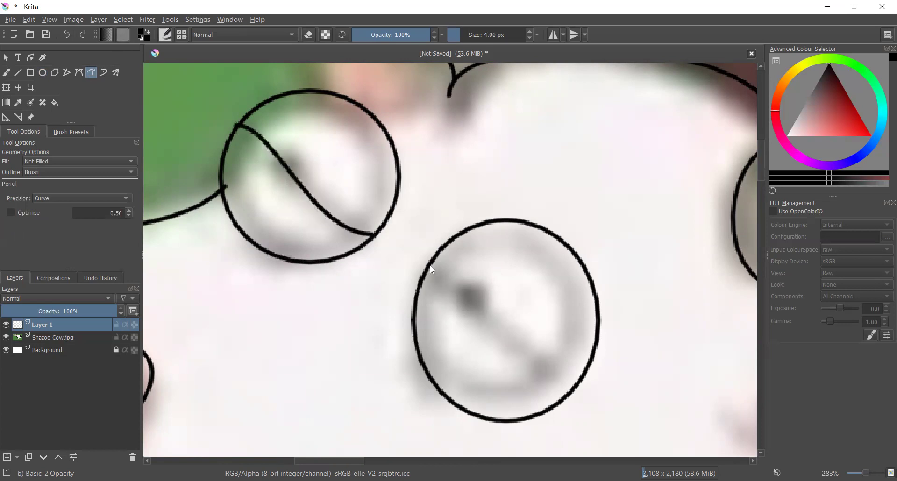
- Try two freehand eyelid lines across the near eye, undoing each one
left_click_drag(427, 266, 600, 389)
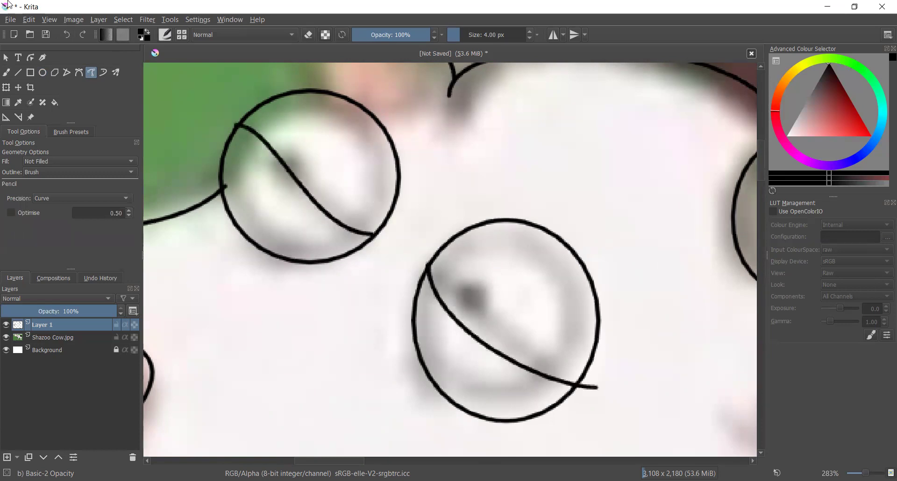
left_click(67, 35)
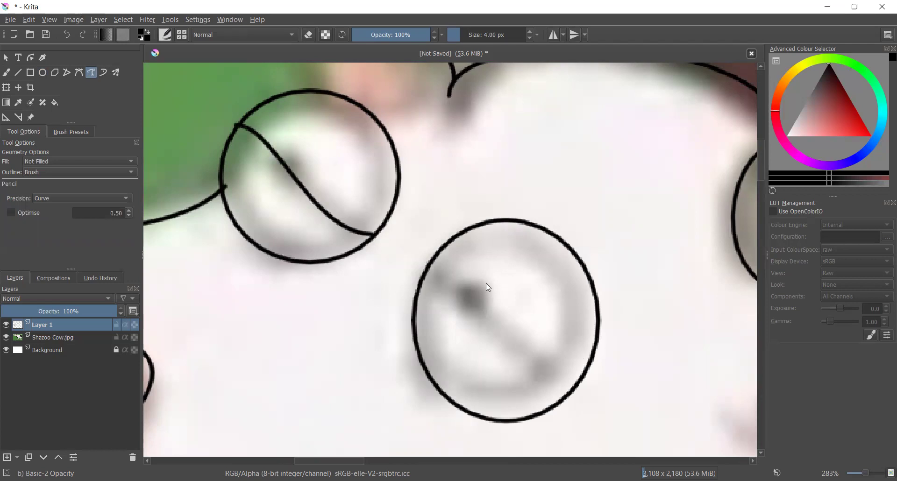
mouse_move(432, 265)
left_mouse_down()
mouse_move(442, 293)
mouse_move(553, 374)
left_mouse_up()
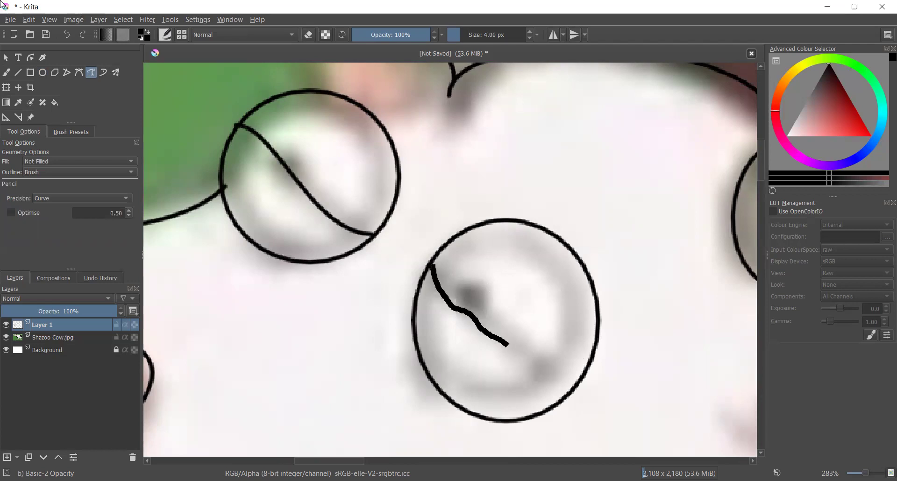
left_click(68, 34)
key("ctrl+z")
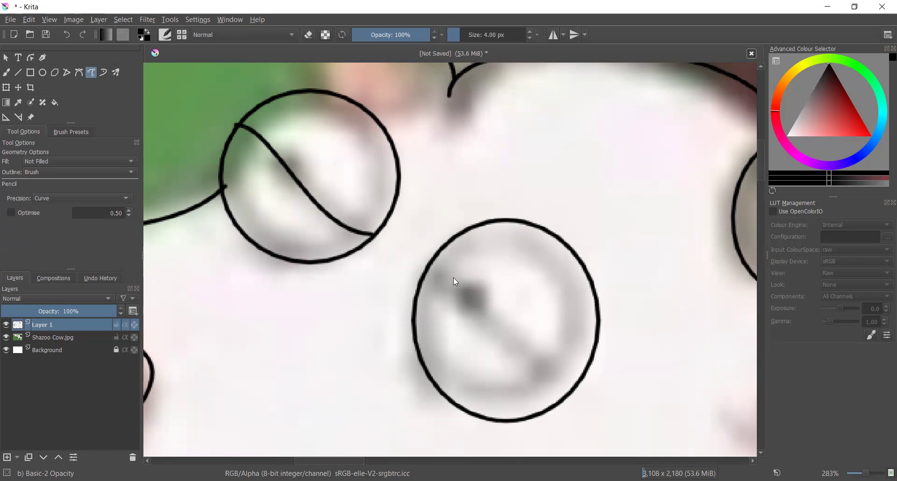
- Draw the eyelid line across the near eye and a small elliptical pupil in each eye, the near one about 34 × 24 px
left_click_drag(435, 257, 587, 378)
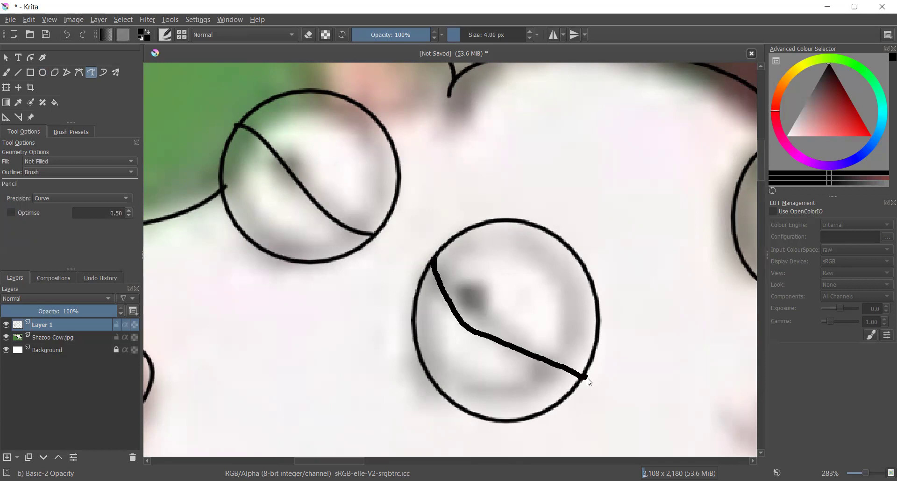
left_click(43, 69)
left_click_drag(283, 173, 304, 144)
left_click_drag(452, 307, 452, 319)
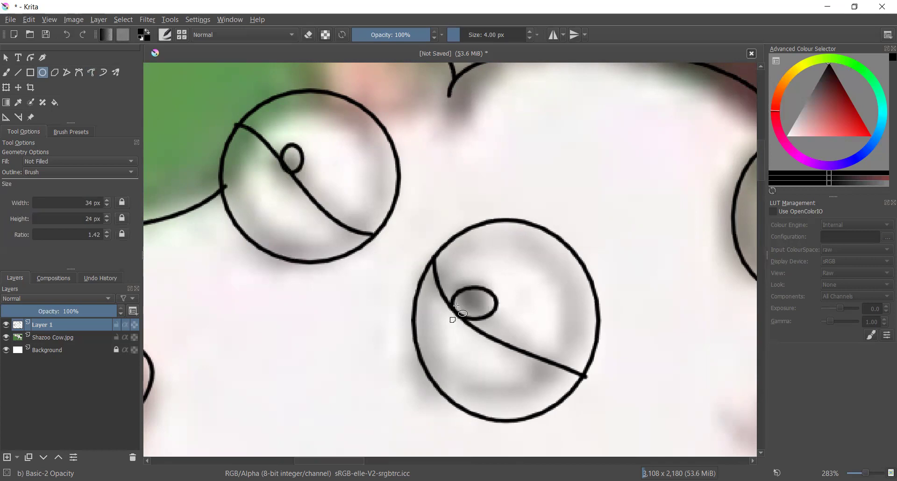
- Trace the small far ear as a freehand loop from the base of the far horn down to the far eye
scroll(458, 304, "down", 1)
scroll(458, 302, "up", 1)
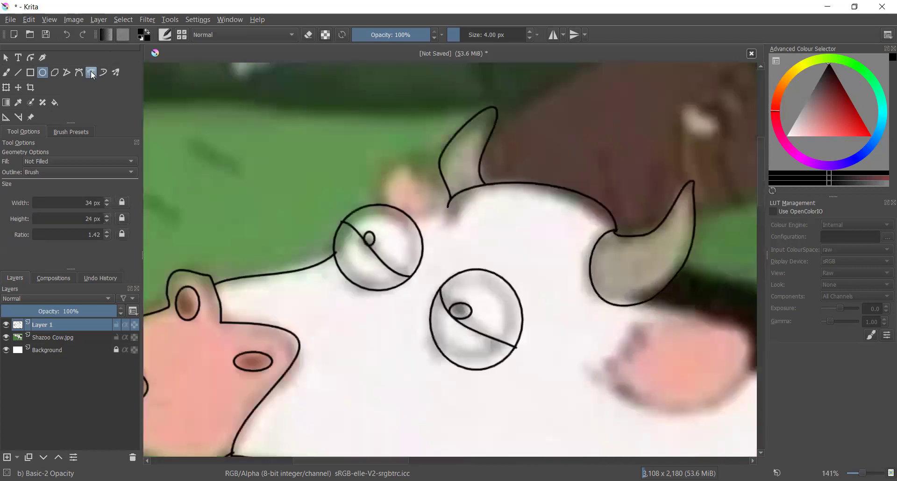
scroll(484, 204, "up", 2)
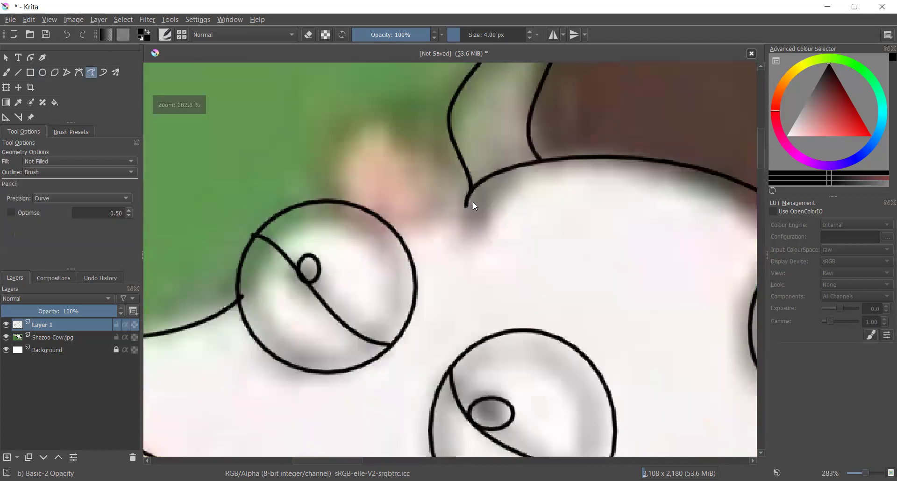
mouse_move(467, 201)
left_mouse_down()
mouse_move(374, 112)
mouse_move(329, 129)
mouse_move(337, 201)
mouse_move(407, 228)
mouse_move(442, 180)
left_mouse_up()
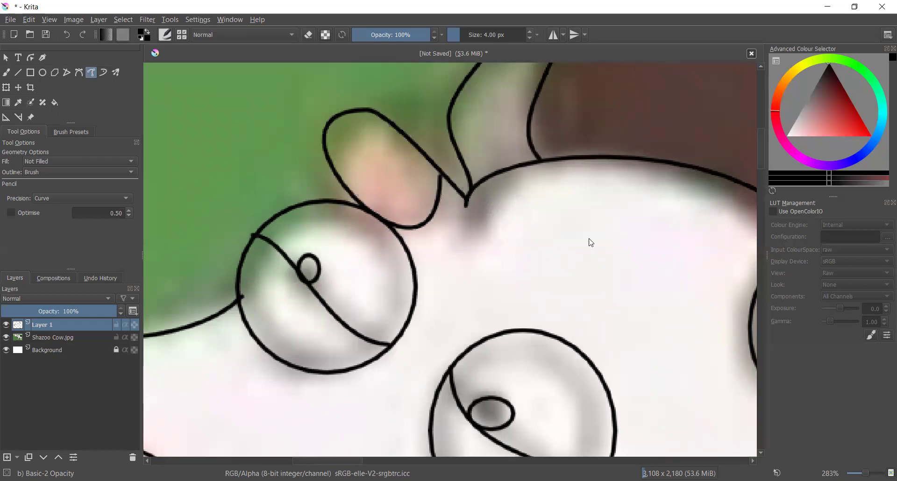
- Trace the near ear's outer outline from the base of the near horn, and add the inner curve above its pink area
scroll(604, 201, "down", 1)
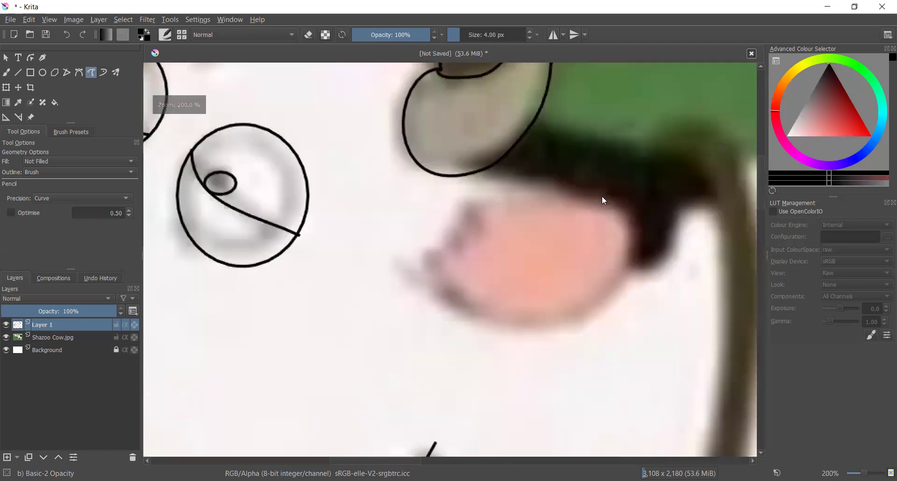
mouse_move(481, 169)
left_mouse_down()
mouse_move(579, 330)
mouse_move(395, 235)
left_mouse_up()
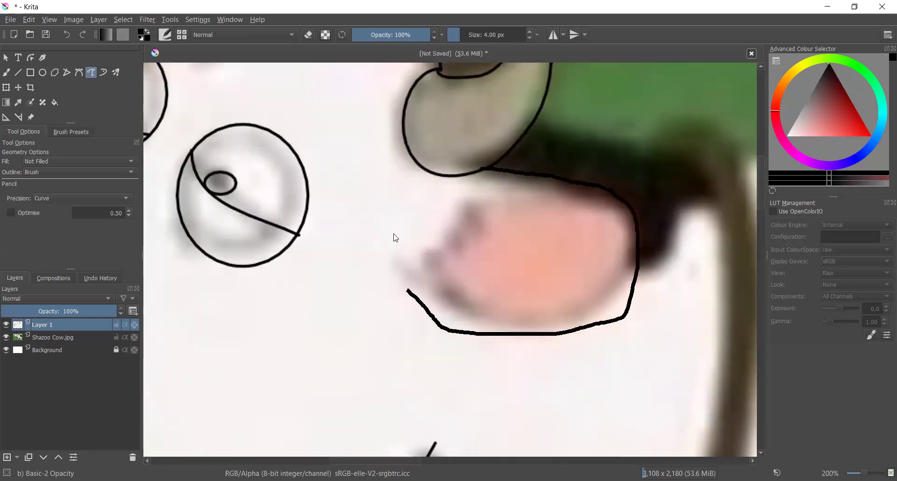
mouse_move(399, 269)
left_mouse_down()
mouse_move(446, 254)
mouse_move(447, 232)
mouse_move(544, 186)
mouse_move(584, 190)
left_mouse_up()
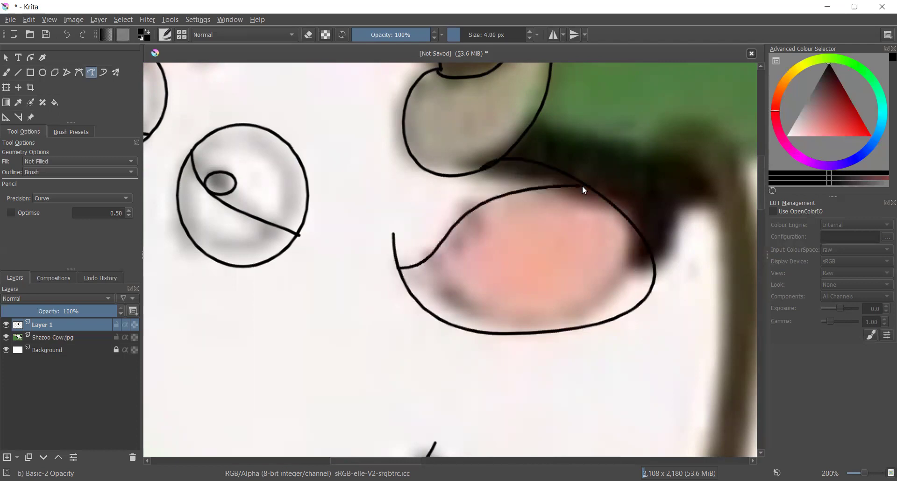
- Hide the Shazoo Cow.jpg reference layer to check the line art on its own, and show it again
scroll(643, 217, "down", 8)
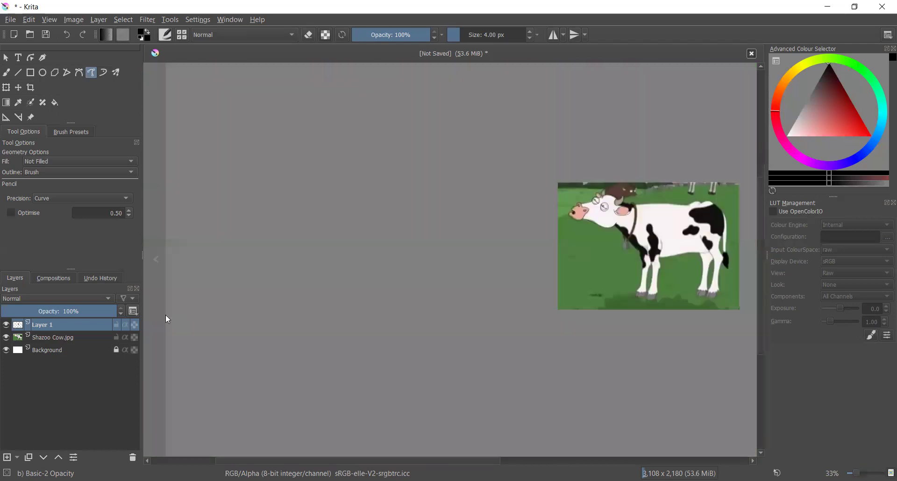
left_click(5, 339)
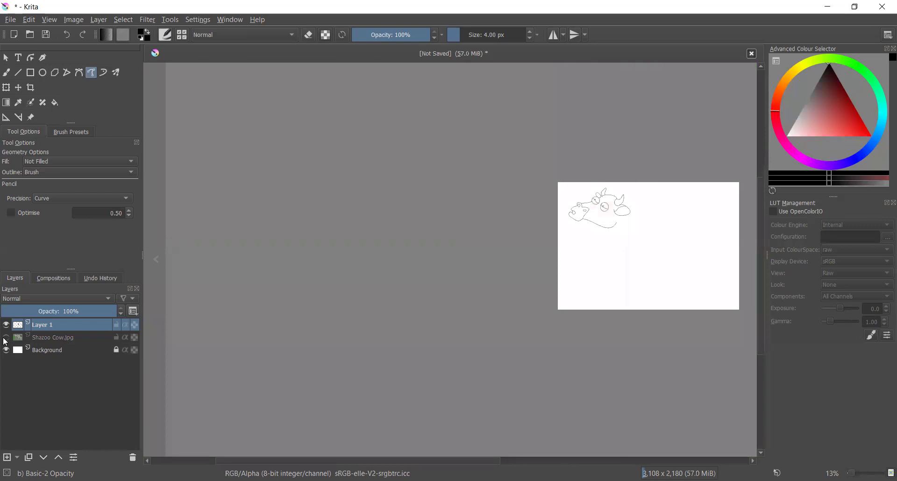
left_click(5, 338)
- Try a line along the top of the neck from the near horn to the collar, and undo it
scroll(754, 231, "up", 3)
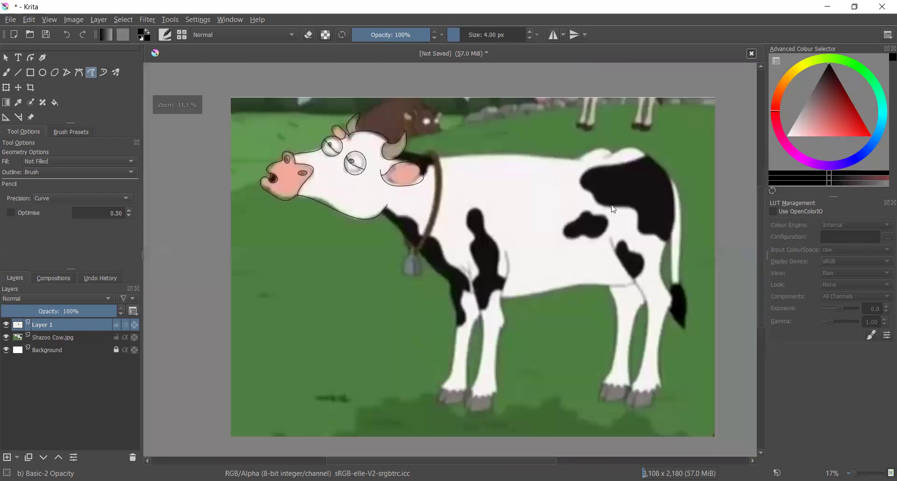
scroll(614, 209, "up", 1)
scroll(491, 140, "down", 1)
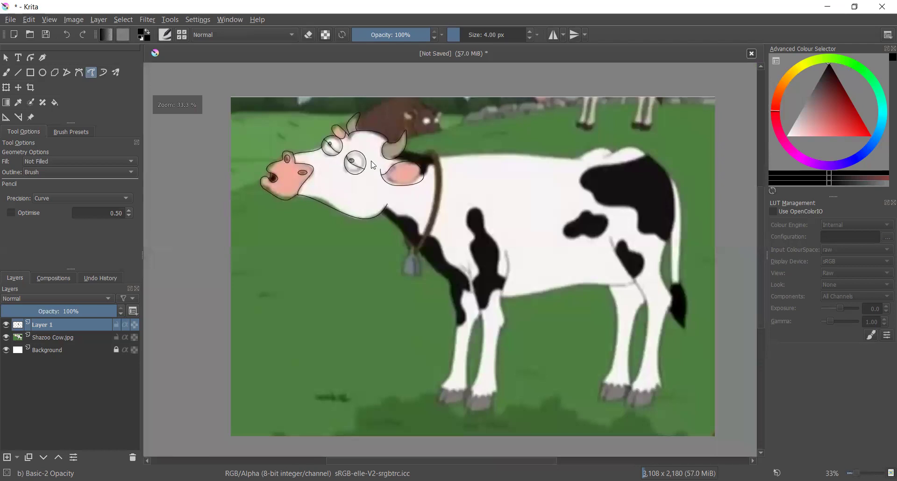
scroll(373, 166, "up", 4)
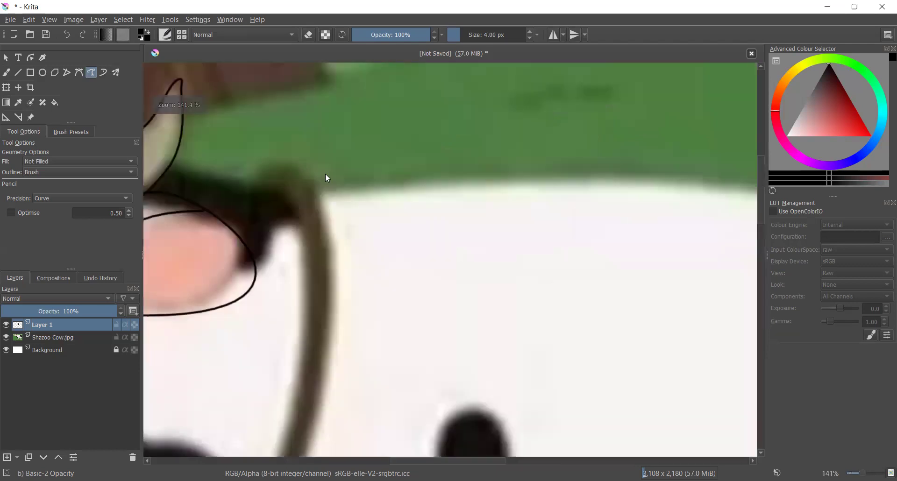
left_click_drag(294, 186, 419, 201)
left_click_drag(295, 184, 323, 185)
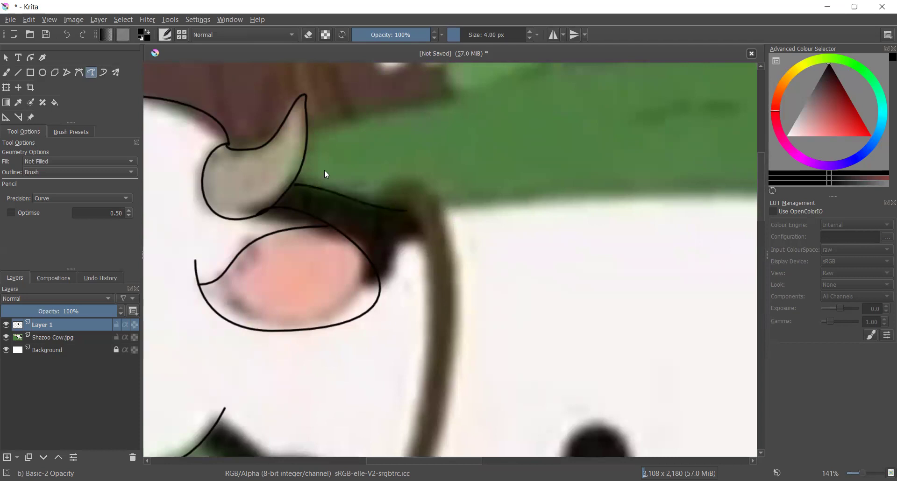
scroll(343, 170, "down", 4)
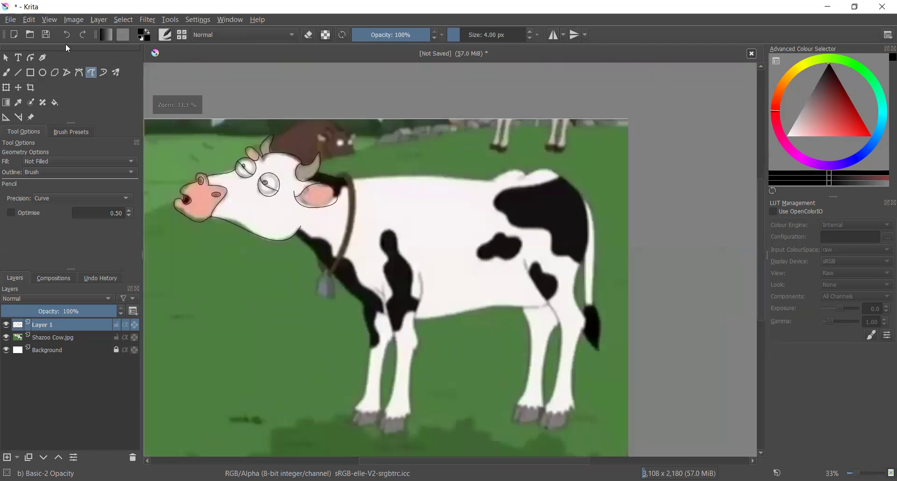
- Trace the top of the neck from the base of the near horn past the collar, and continue along the back to the hips
scroll(300, 211, "up", 4)
scroll(214, 184, "up", 1)
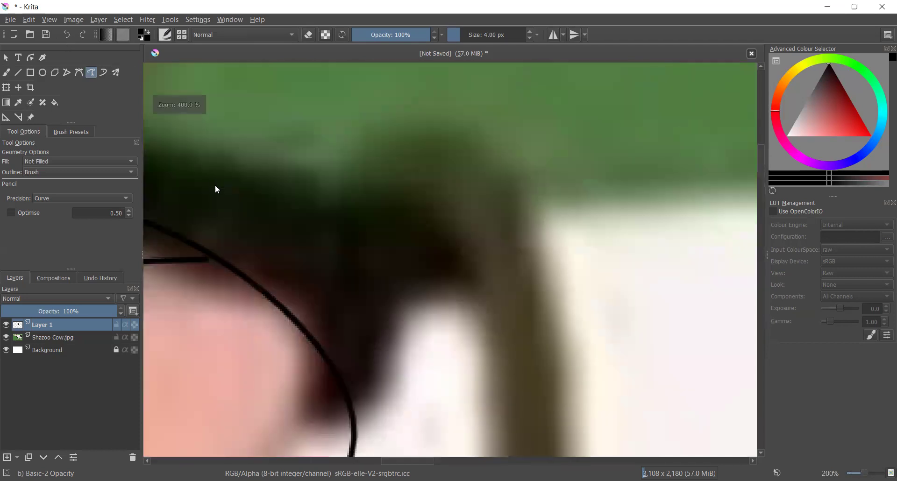
scroll(215, 184, "down", 2)
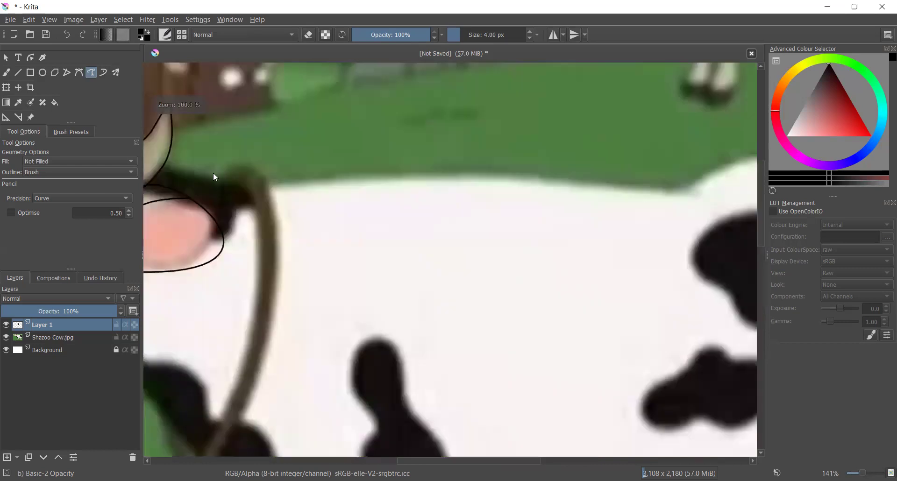
scroll(213, 172, "up", 2)
left_click_drag(401, 204, 653, 197)
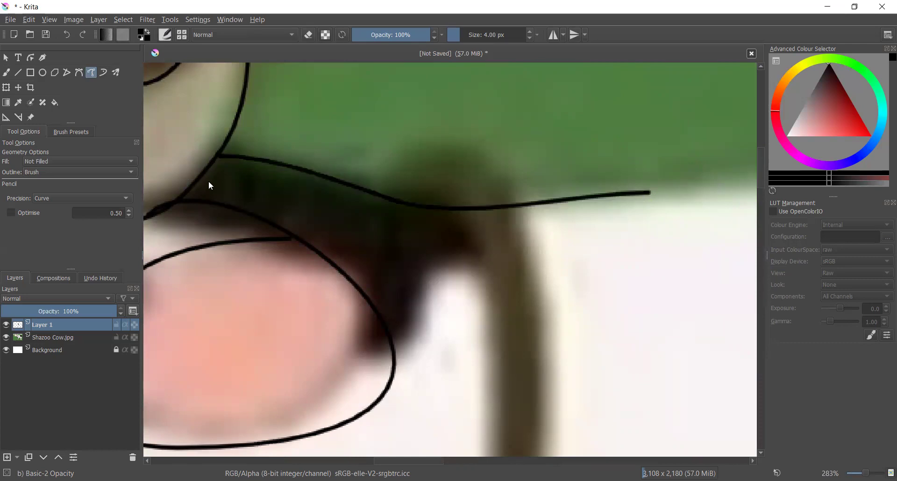
scroll(216, 242, "down", 2)
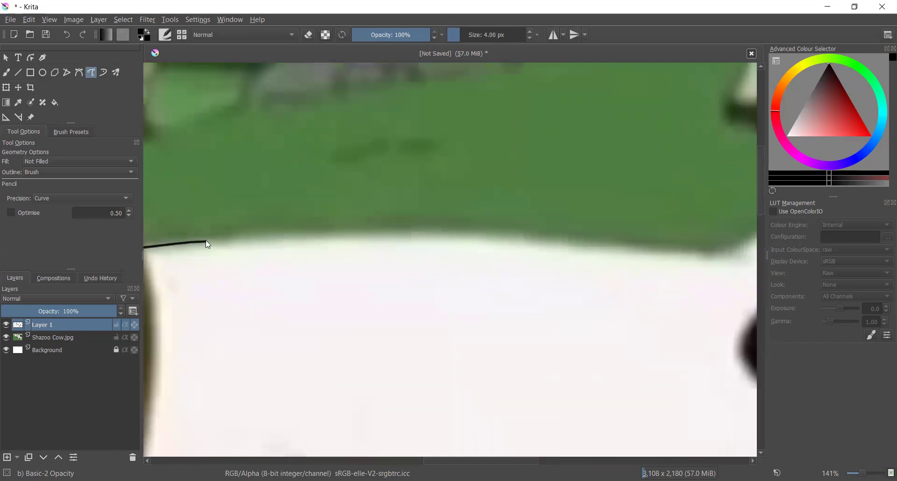
mouse_move(202, 242)
left_mouse_down()
mouse_move(315, 235)
mouse_move(728, 248)
left_mouse_up()
- Trace the two rounded bumps above the hips, ending at the upper corner of the large black rump patch
scroll(671, 234, "down", 4)
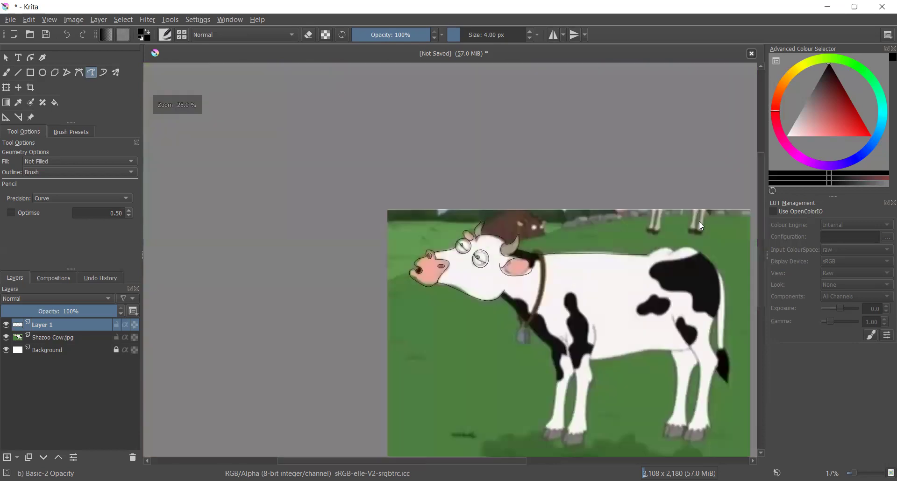
scroll(674, 300, "up", 2)
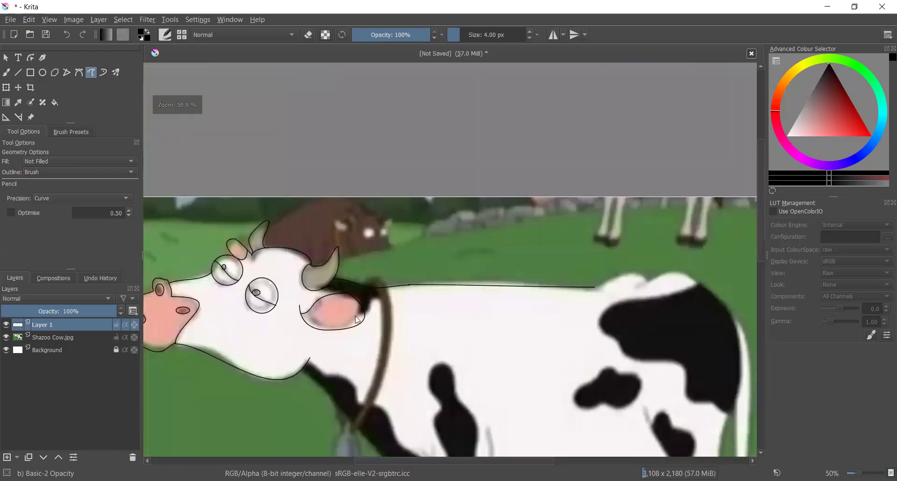
scroll(576, 286, "up", 4)
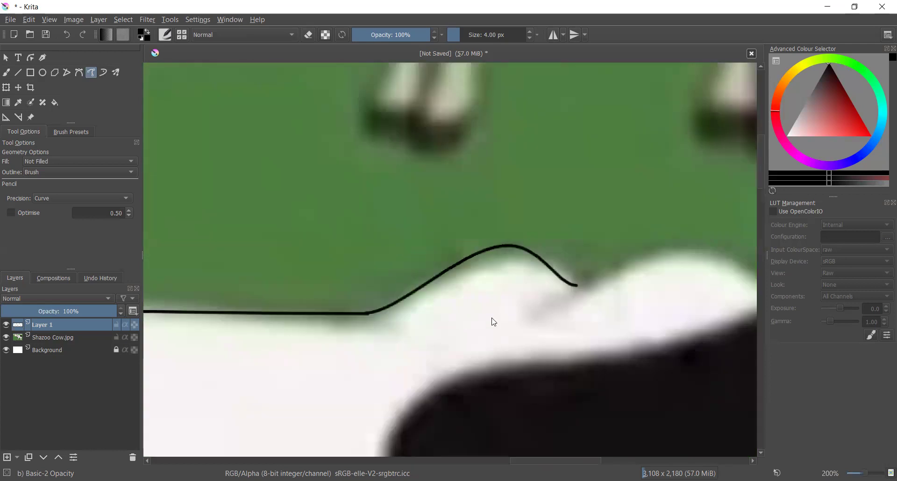
scroll(497, 324, "down", 4)
scroll(199, 249, "up", 5)
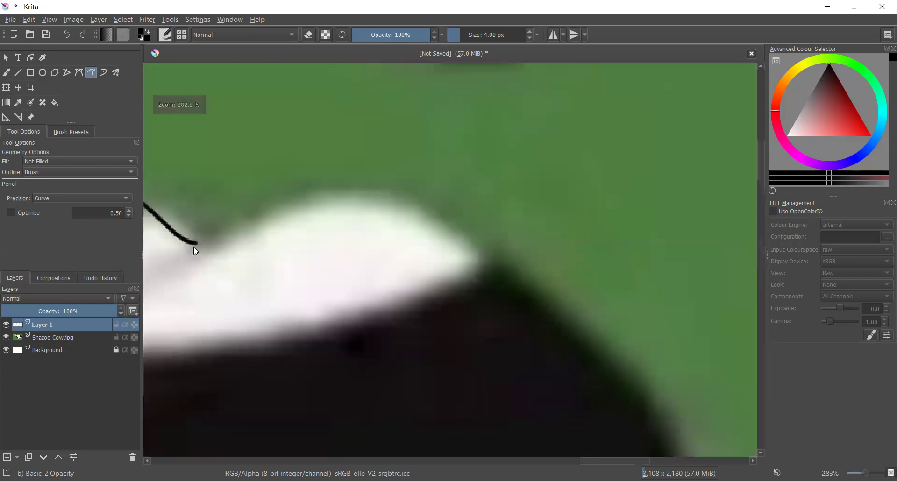
left_click_drag(194, 246, 494, 269)
key("ctrl+z")
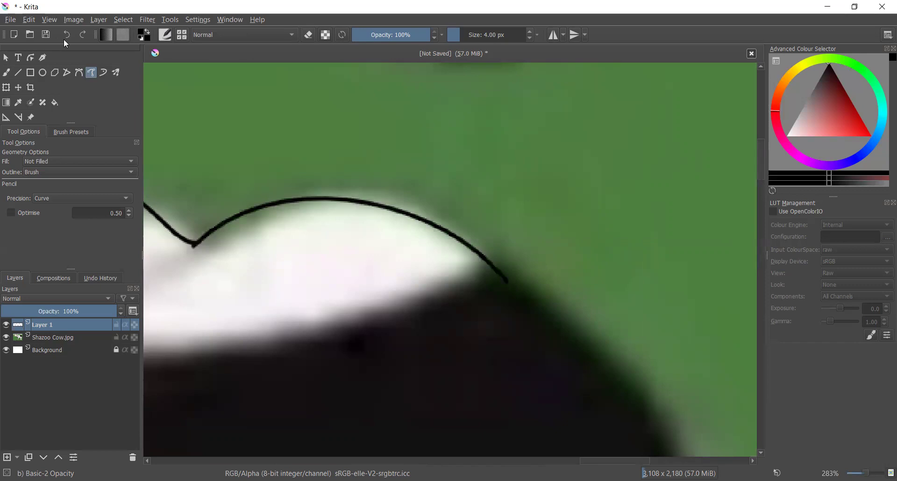
- Trace the outer edge of the rump along the large black patch down to the patch's lower tip
scroll(415, 219, "down", 1)
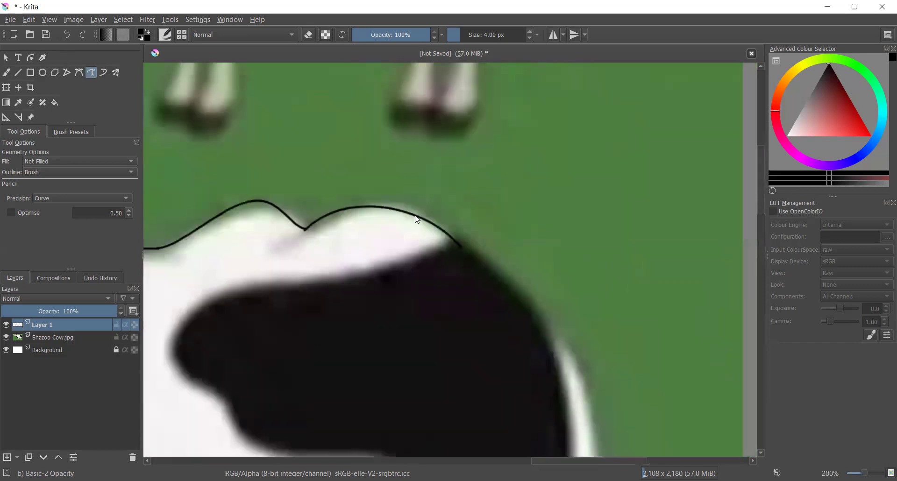
scroll(448, 247, "down", 5)
key("1")
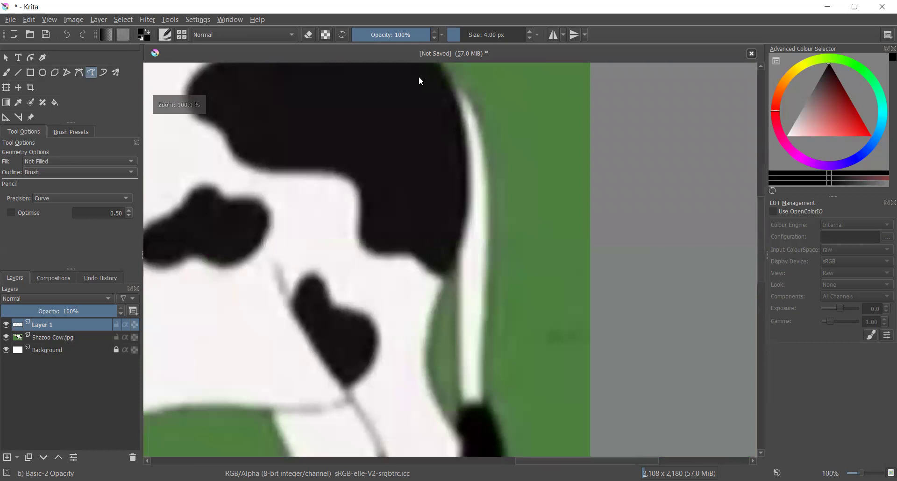
scroll(400, 105, "up", 1)
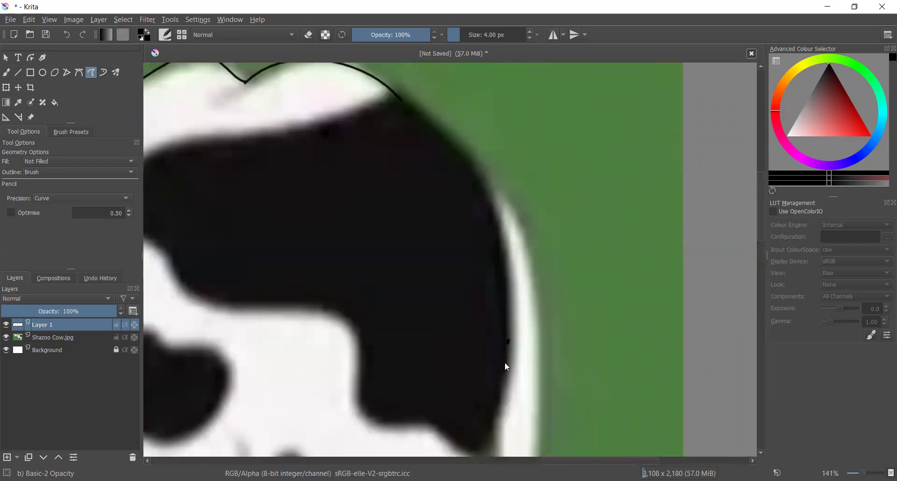
left_click_drag(504, 397, 482, 448)
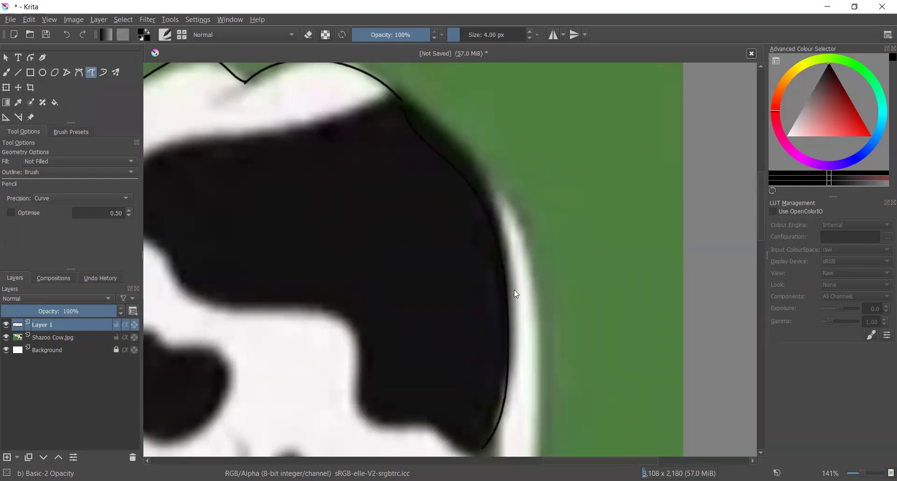
- Trace the rear edge of the near hind thigh from the black patch's lower tip down to the tail tuft
scroll(515, 294, "up", 3)
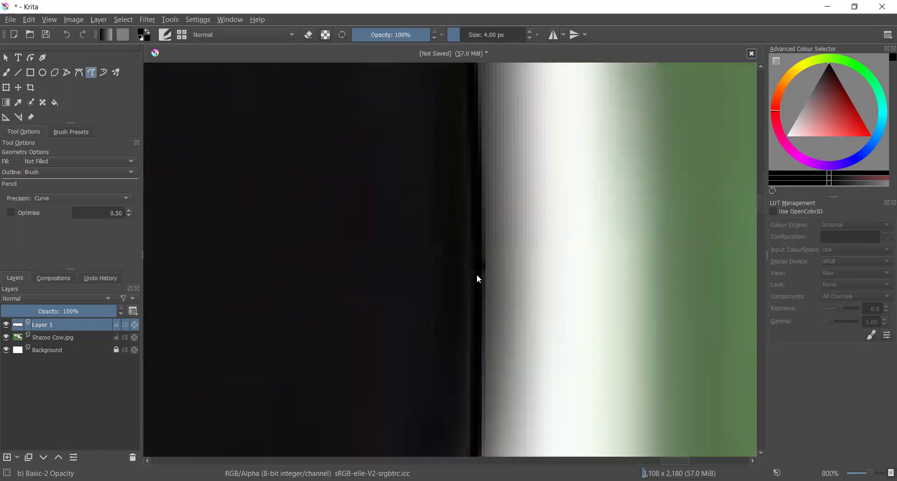
scroll(473, 312, "down", 1)
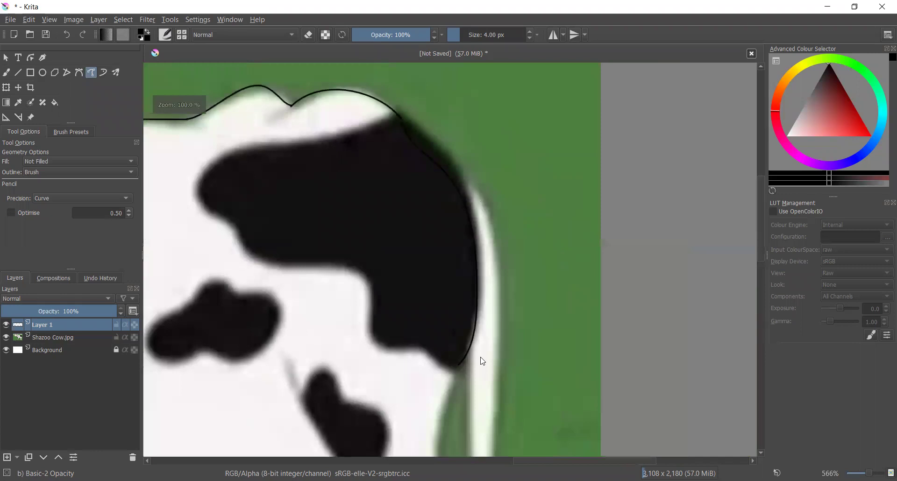
scroll(479, 327, "up", 2)
scroll(481, 270, "down", 1)
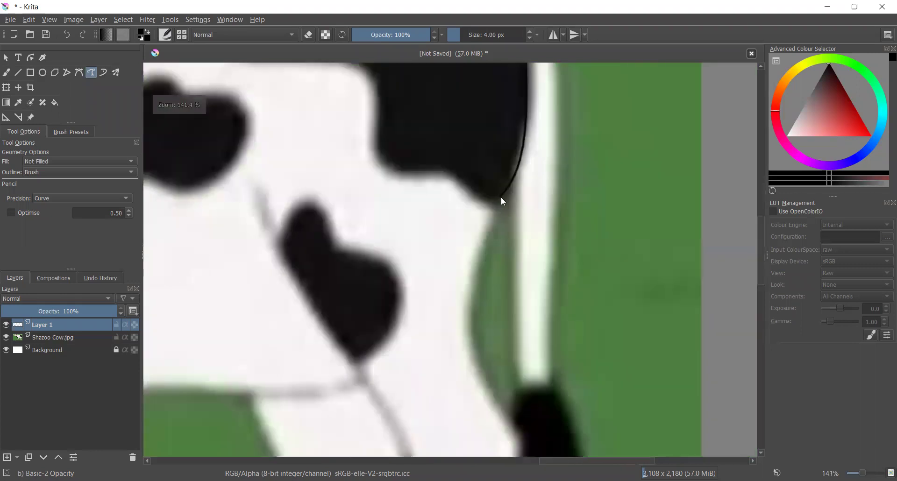
left_click_drag(501, 197, 482, 398)
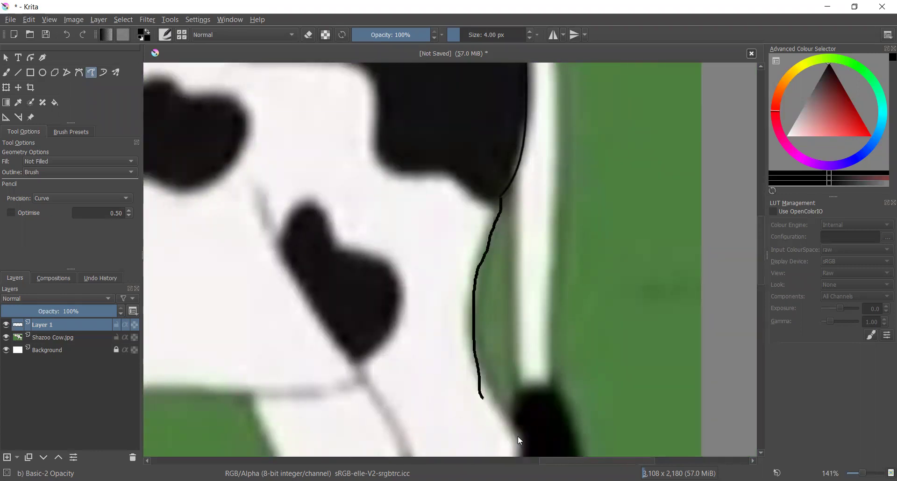
left_click_drag(518, 436, 517, 436)
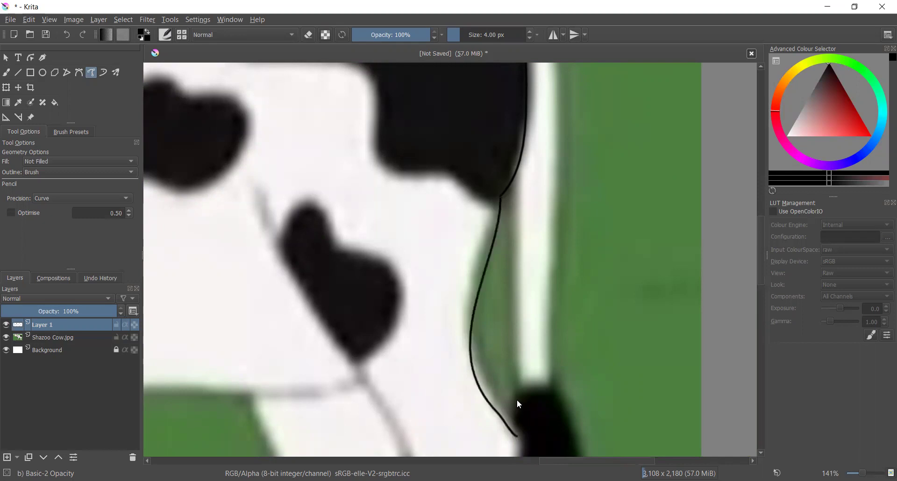
- Trace the near hind hoof's two toes, including the dividing line between them and the bottom and rear edges
scroll(519, 436, "down", 7)
scroll(673, 445, "left", 2)
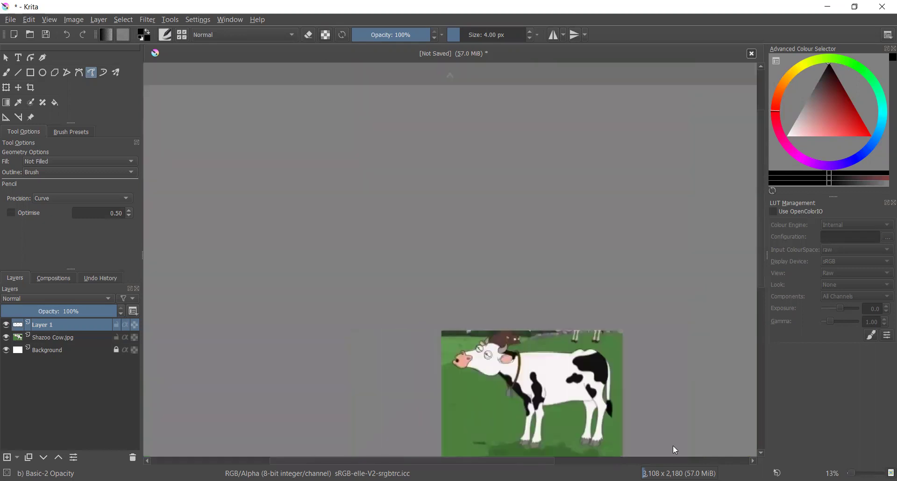
scroll(673, 444, "left", 2)
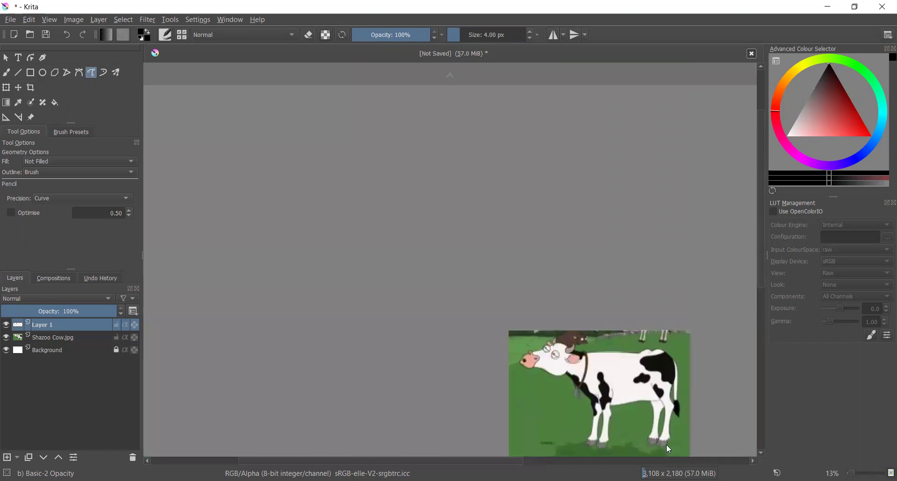
scroll(666, 450, "up", 5)
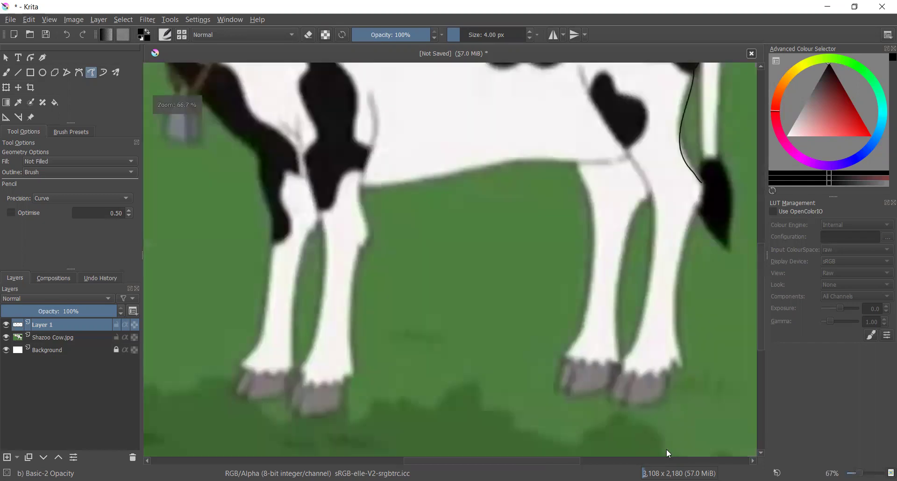
scroll(548, 237, "up", 1)
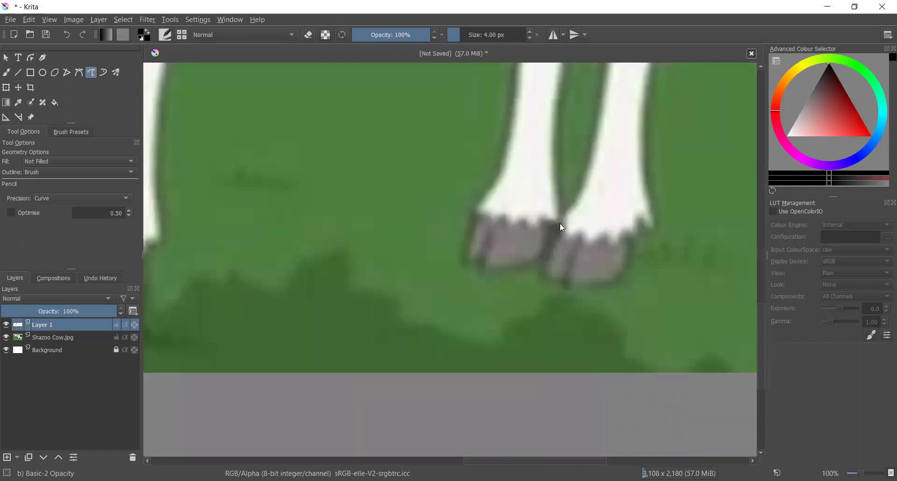
left_click_drag(552, 279, 559, 223)
left_click_drag(553, 280, 574, 247)
left_click_drag(567, 276, 586, 289)
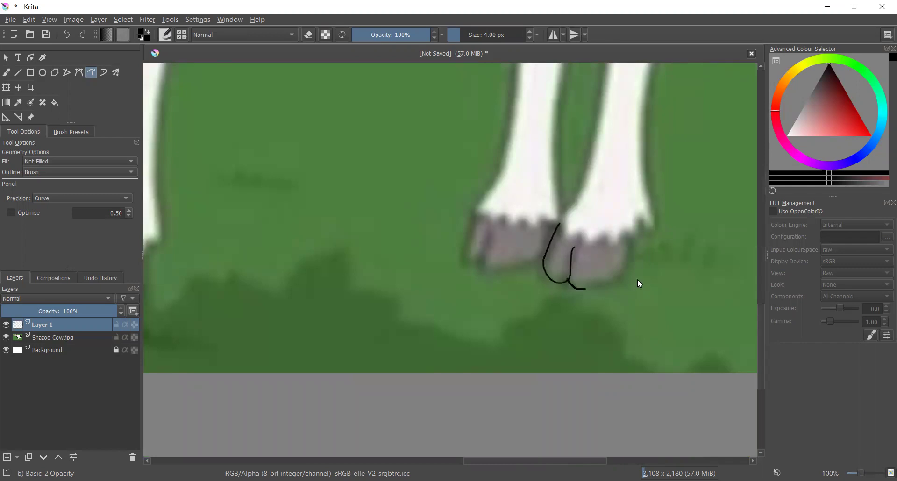
left_click_drag(631, 252, 629, 247)
- Trace the front edge of the near hind leg from the belly fold down to the top of its hoof
scroll(625, 231, "down", 2)
scroll(630, 159, "up", 3)
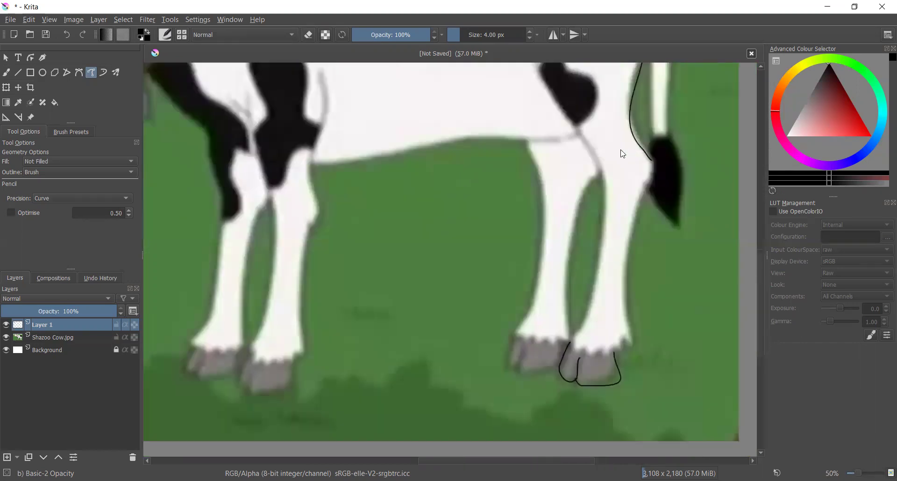
scroll(569, 142, "up", 2)
mouse_move(568, 135)
left_mouse_down()
mouse_move(594, 206)
mouse_move(563, 403)
left_mouse_up()
left_click_drag(543, 436, 541, 438)
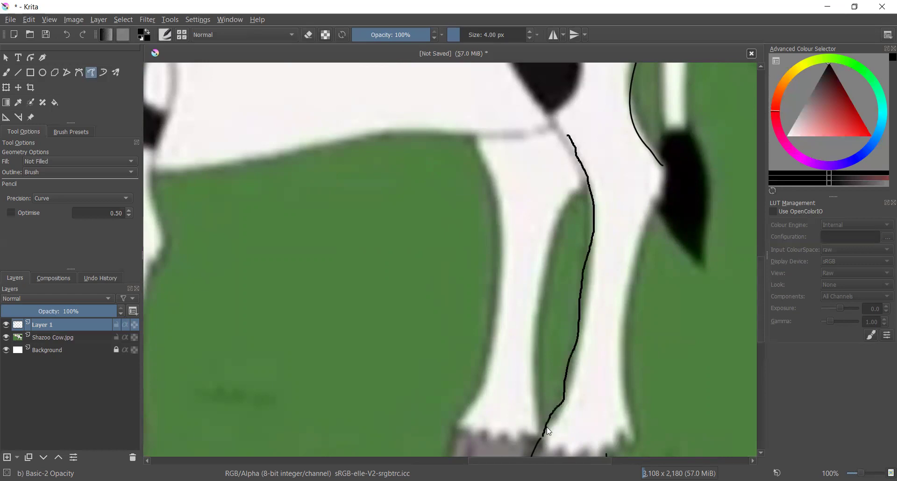
scroll(547, 427, "down", 1)
scroll(594, 422, "up", 1)
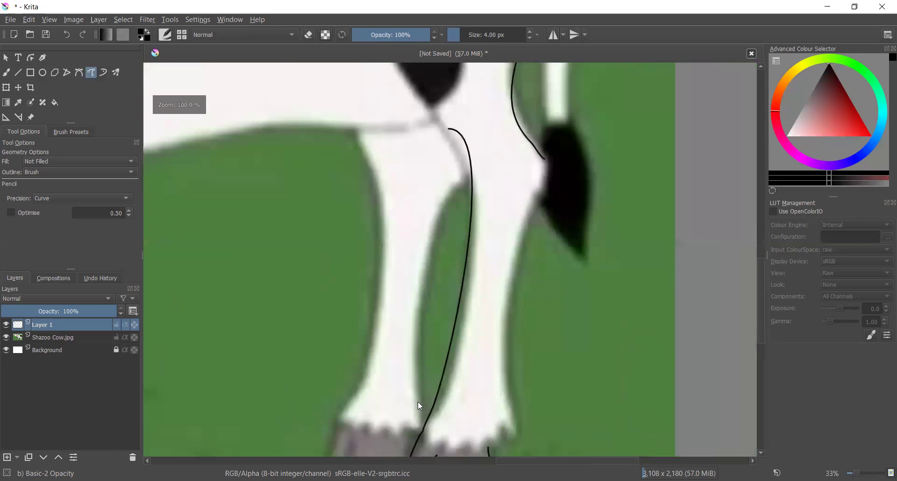
- Try a jagged fur line across the top of the near hind hoof and up the leg's rear edge, and undo it
scroll(419, 405, "up", 1)
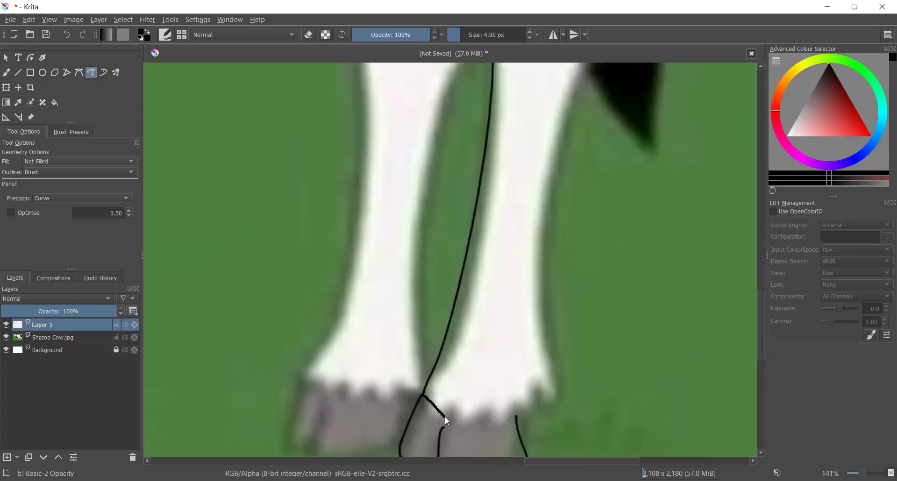
mouse_move(471, 425)
left_mouse_down()
mouse_move(490, 420)
mouse_move(513, 423)
left_mouse_up()
left_click_drag(550, 400, 544, 240)
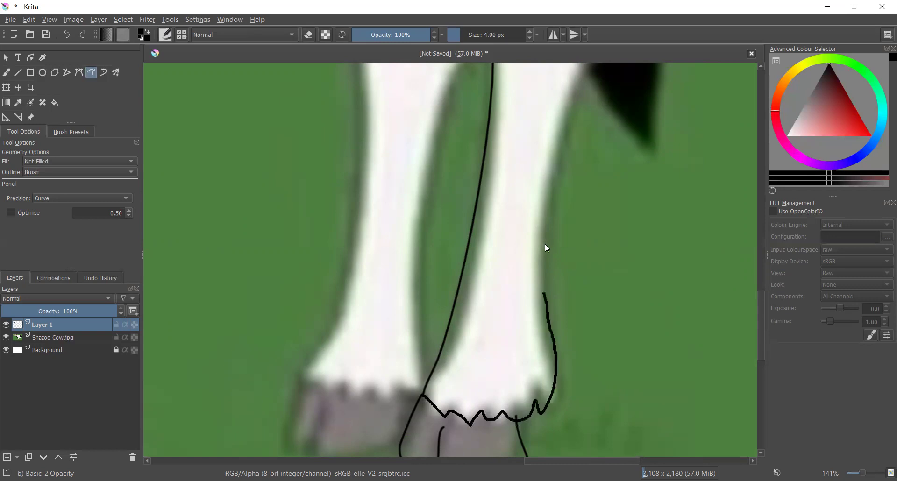
scroll(545, 242, "down", 3)
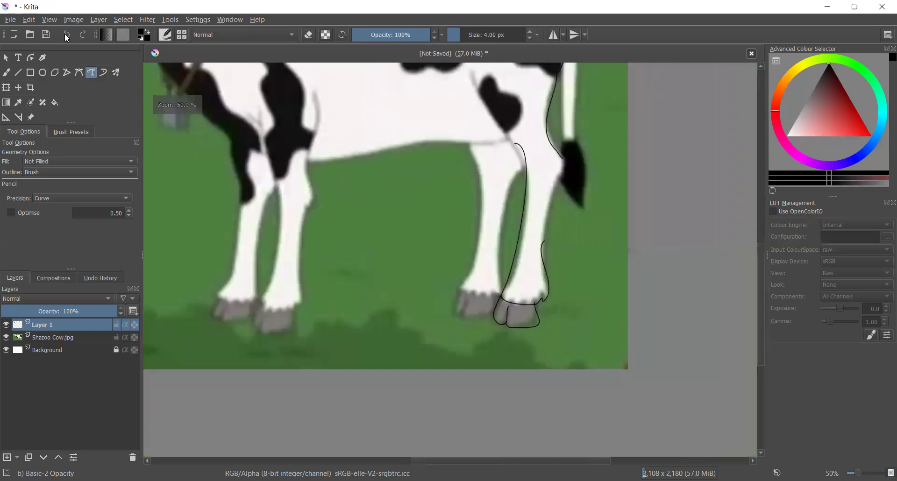
key("1")
key("ctrl+z")
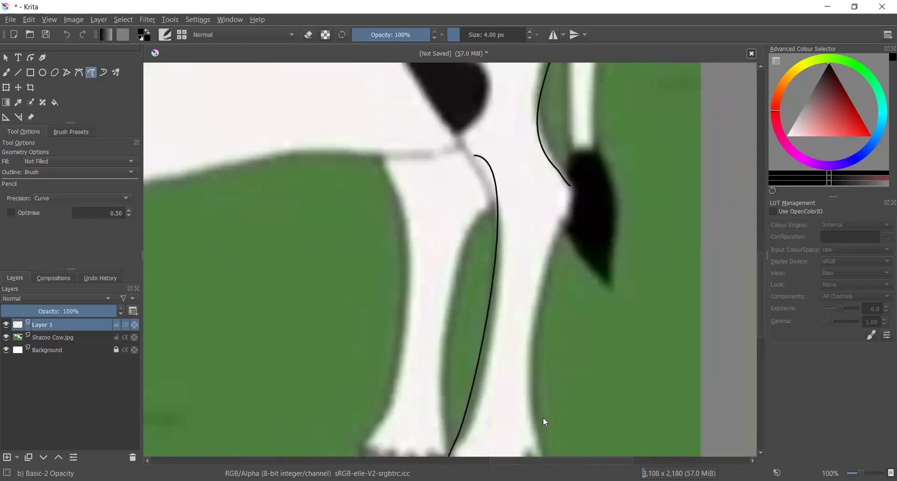
- Draw a smooth curve across the top of the near hind hoof and slightly up the leg's rear, and join the toe dividing line to it
key("minus")
key("minus")
key("minus")
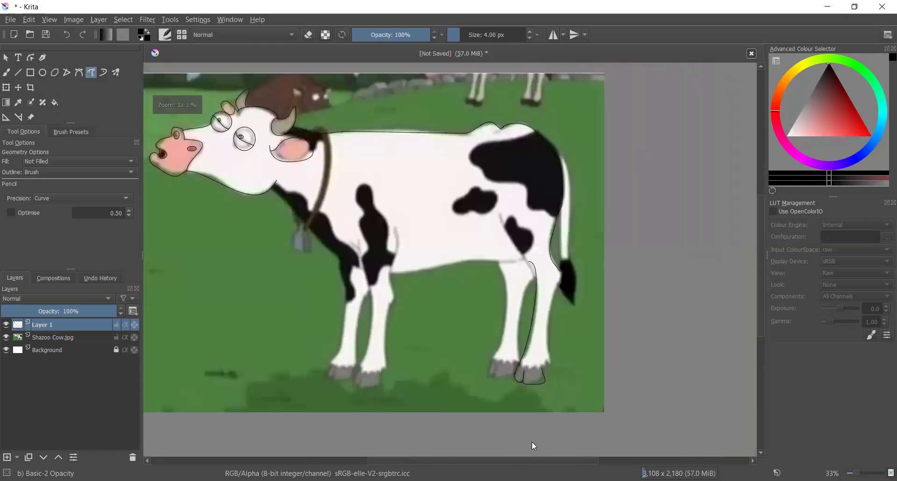
scroll(532, 442, "up", 6)
scroll(274, 354, "up", 1)
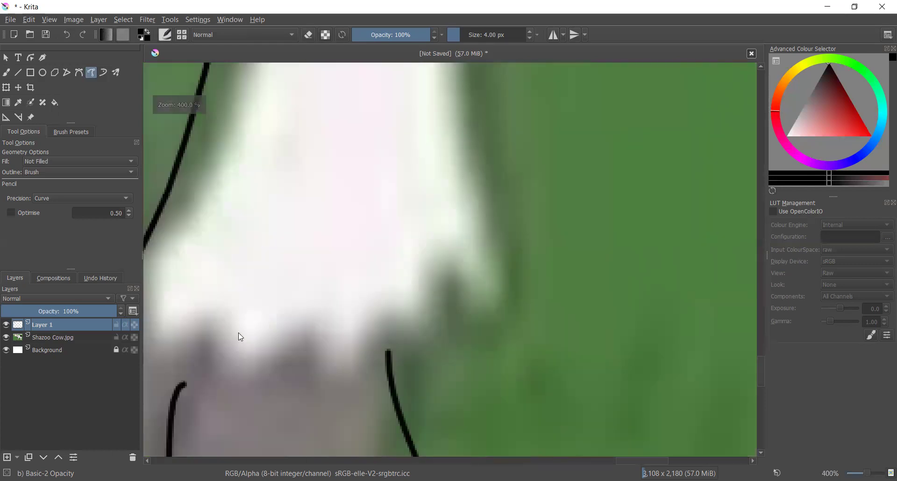
scroll(161, 304, "down", 1)
mouse_move(161, 303)
left_mouse_down()
mouse_move(272, 375)
mouse_move(437, 334)
left_mouse_up()
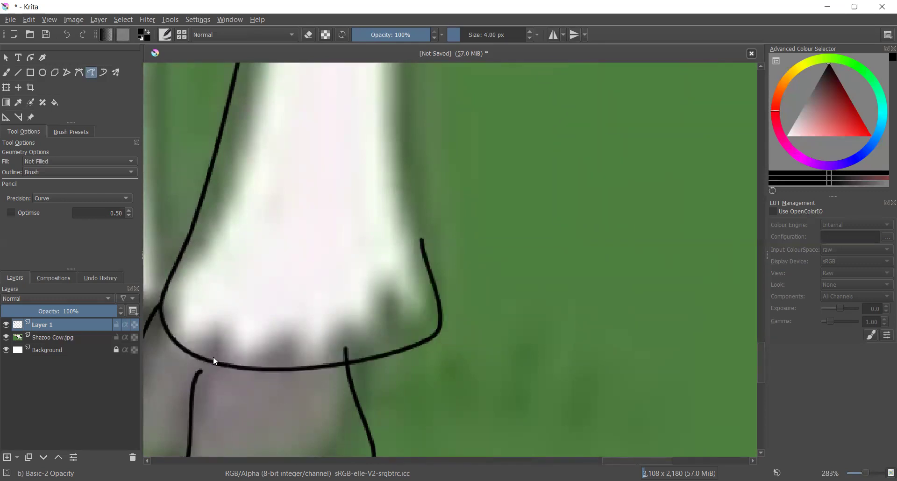
scroll(213, 357, "up", 1)
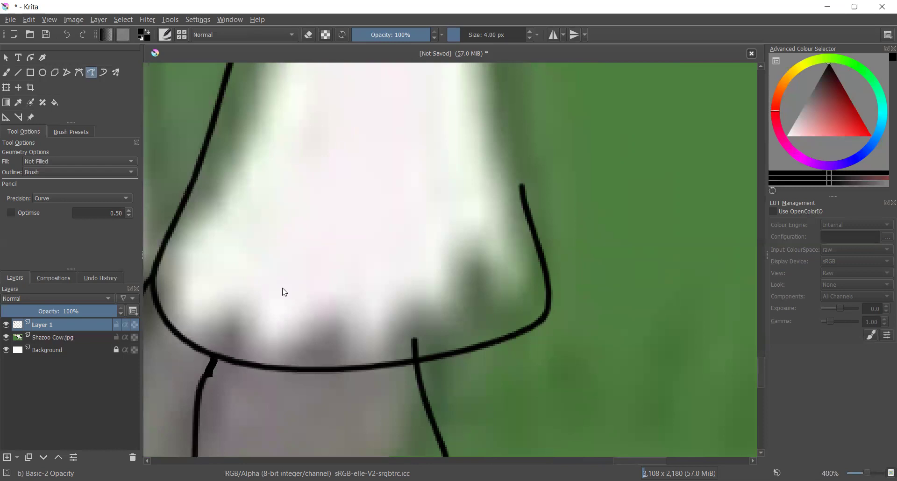
scroll(283, 290, "down", 1)
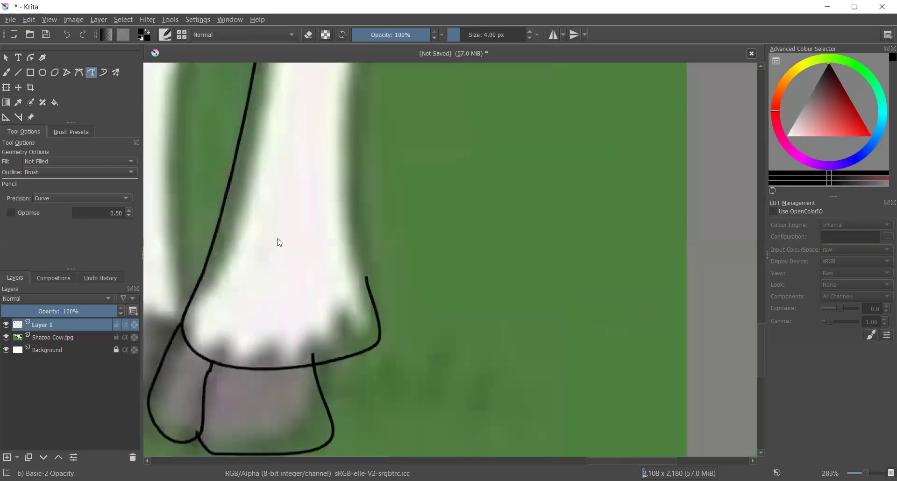
- Trace the rear edge of the near hind leg from the top of its hoof up to the hock
scroll(279, 242, "down", 1)
scroll(292, 180, "down", 1)
left_click_drag(292, 180, 294, 358)
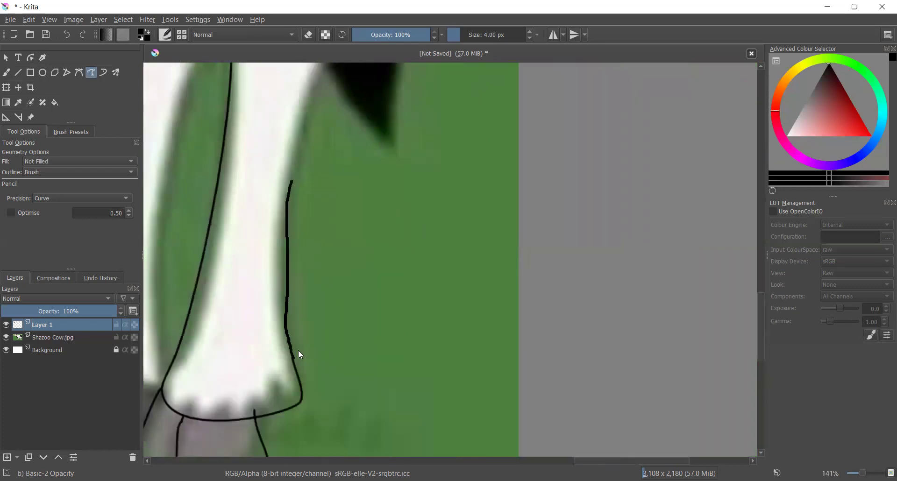
scroll(319, 296, "down", 5)
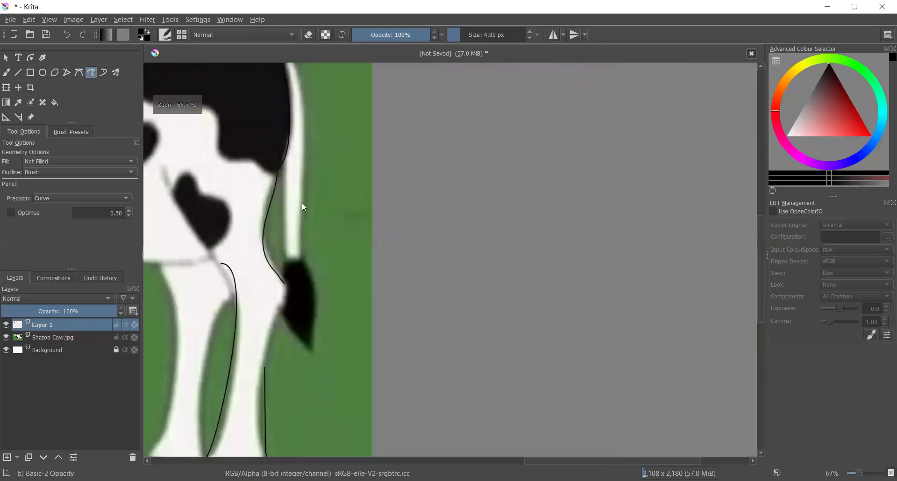
scroll(280, 303, "up", 2)
scroll(317, 112, "up", 2)
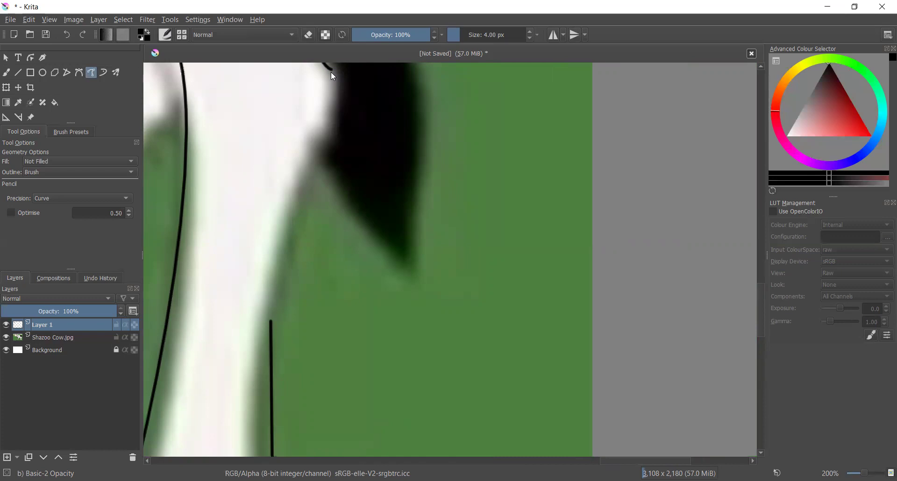
mouse_move(330, 69)
left_mouse_down()
mouse_move(317, 175)
mouse_move(270, 325)
left_mouse_up()
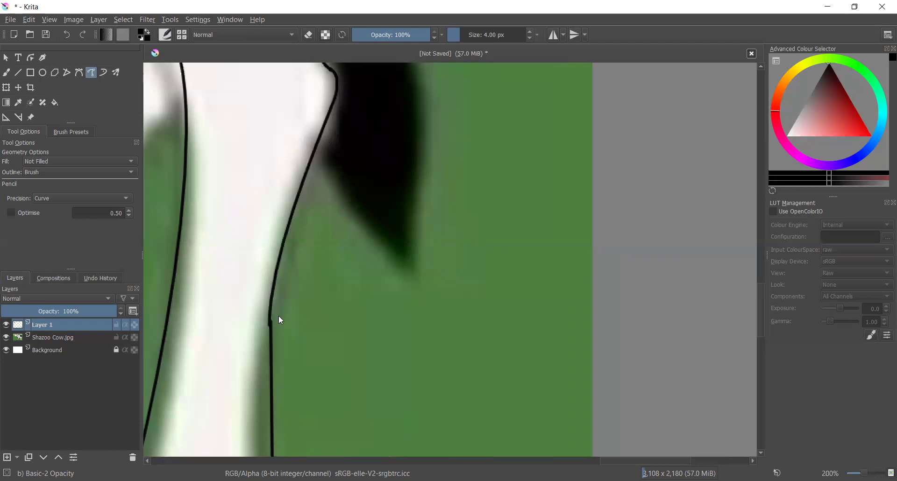
- Trace the far hind hoof's two toes, and draw the smooth line across its top and up the leg's lower front edge
scroll(278, 315, "down", 6)
scroll(255, 400, "up", 1)
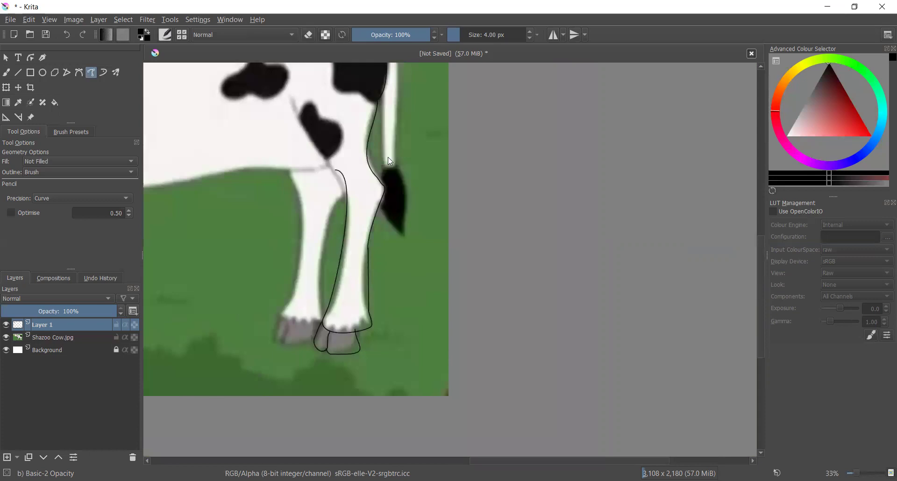
scroll(389, 158, "up", 7)
scroll(376, 139, "down", 1)
mouse_move(377, 138)
left_mouse_down()
mouse_move(365, 188)
mouse_move(396, 262)
left_mouse_up()
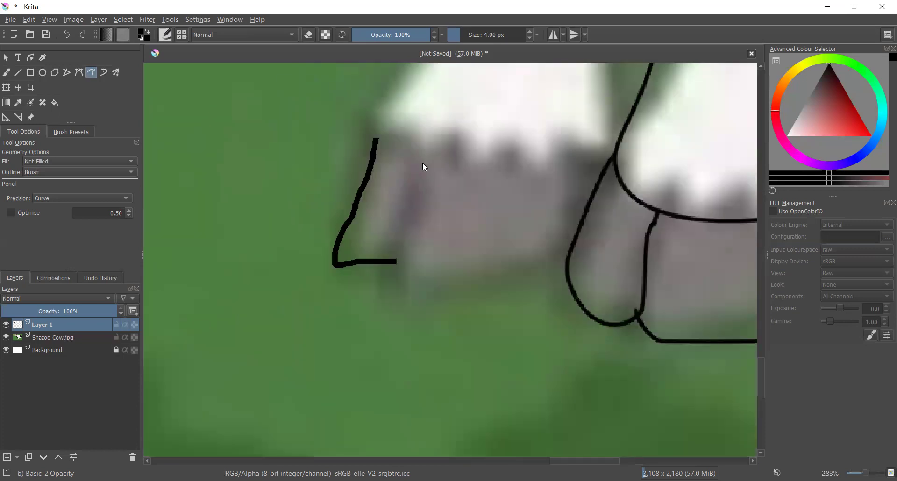
mouse_move(418, 167)
left_mouse_down()
mouse_move(391, 268)
mouse_move(452, 283)
mouse_move(547, 263)
left_mouse_up()
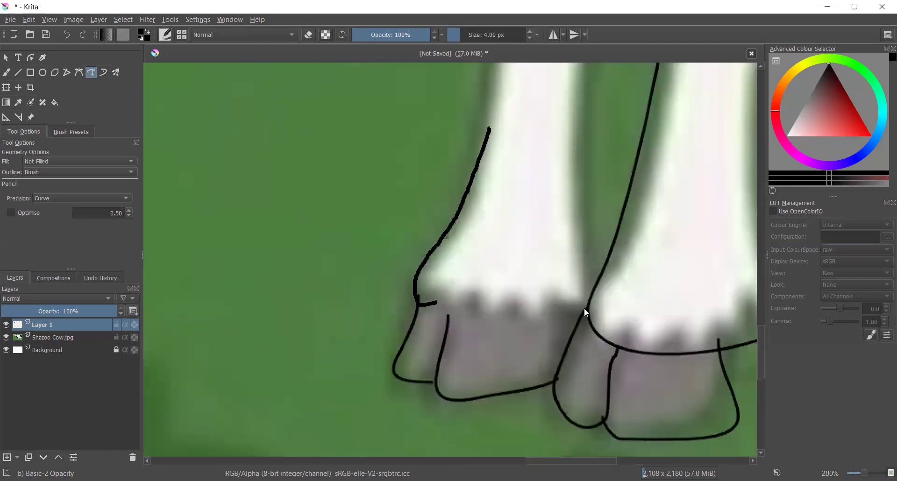
- Trace the far hind leg's front and rear edges, joining the rear edge to the near hind leg's front line
scroll(584, 307, "down", 3)
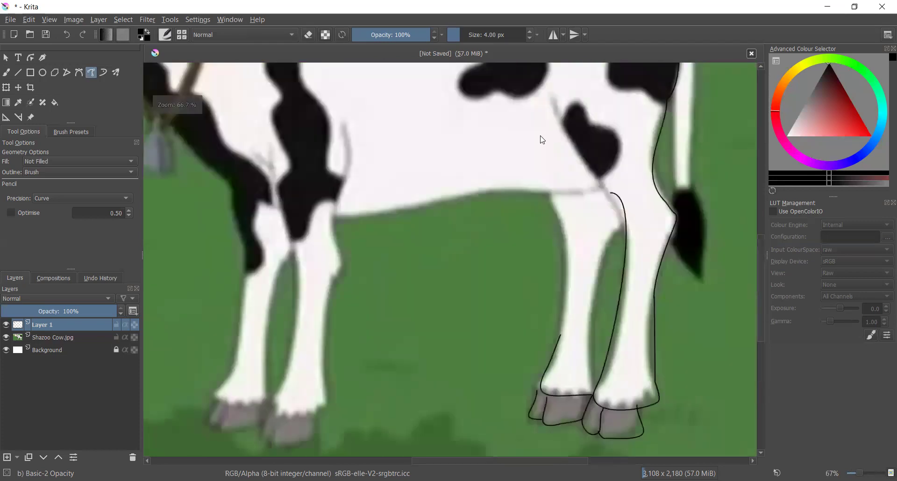
scroll(540, 150, "up", 1)
left_click_drag(539, 125, 543, 184)
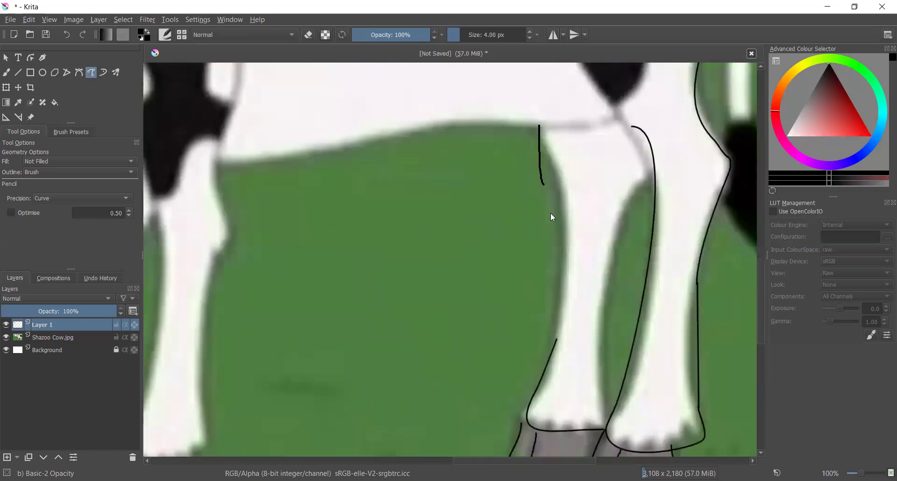
left_click_drag(561, 277, 556, 347)
mouse_move(647, 167)
left_mouse_down()
mouse_move(604, 373)
mouse_move(609, 418)
left_mouse_up()
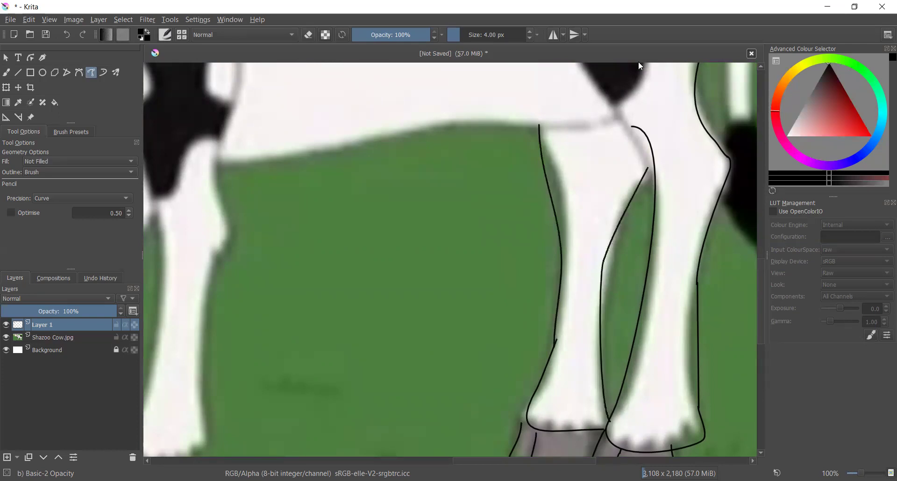
scroll(645, 93, "up", 3)
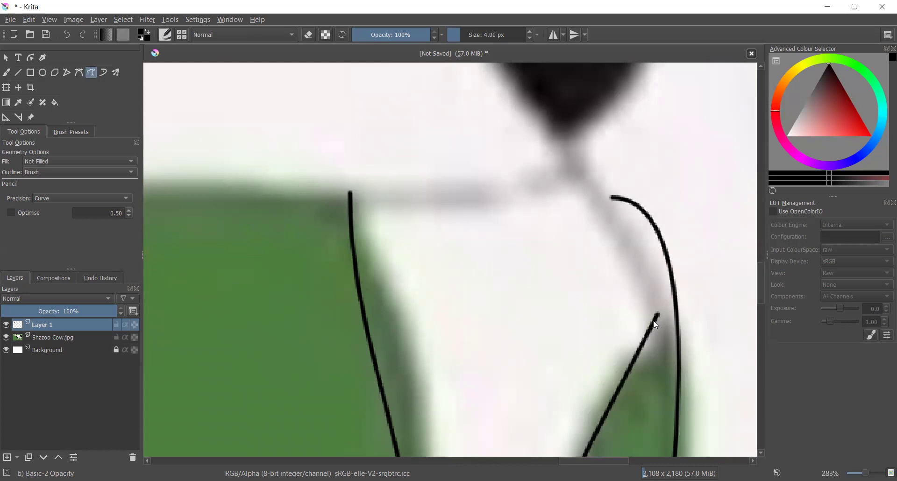
scroll(660, 313, "down", 1)
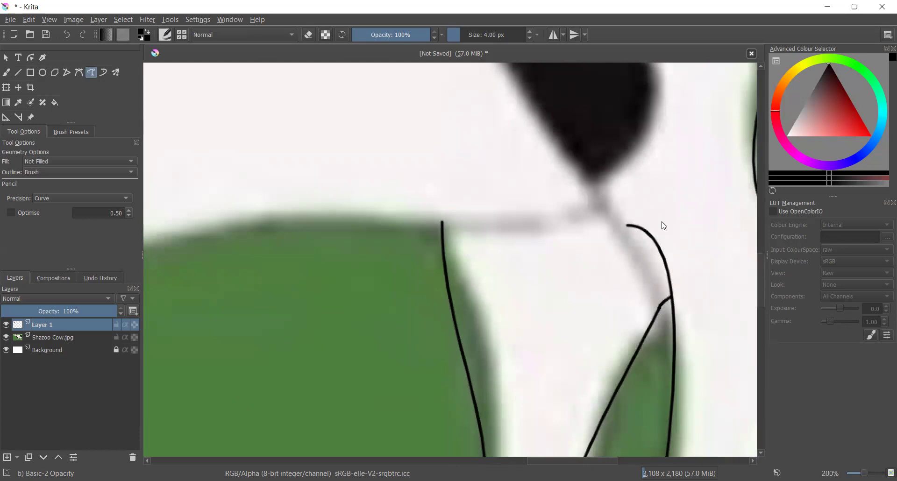
- Trace the thigh fold beside the heart-shaped spot down to the top of the near hind leg's front line
scroll(664, 226, "down", 2)
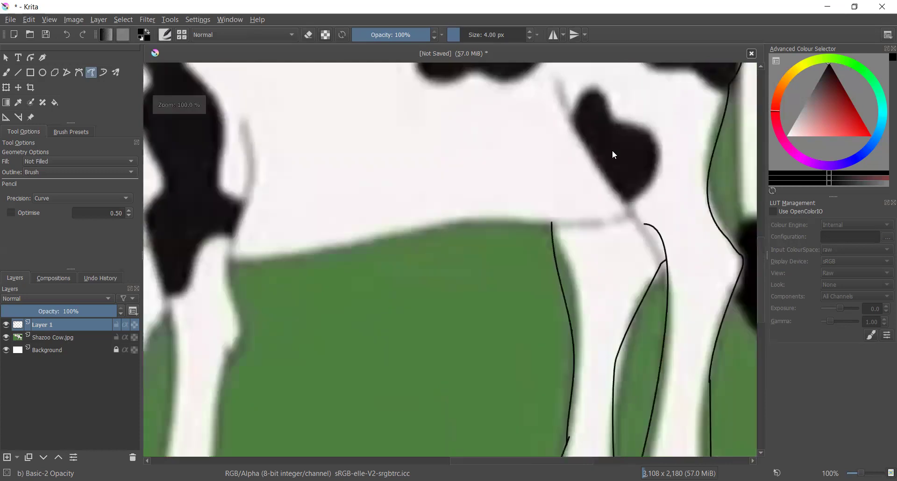
scroll(604, 149, "up", 1)
mouse_move(603, 149)
left_mouse_down()
mouse_move(712, 353)
mouse_move(723, 349)
left_mouse_up()
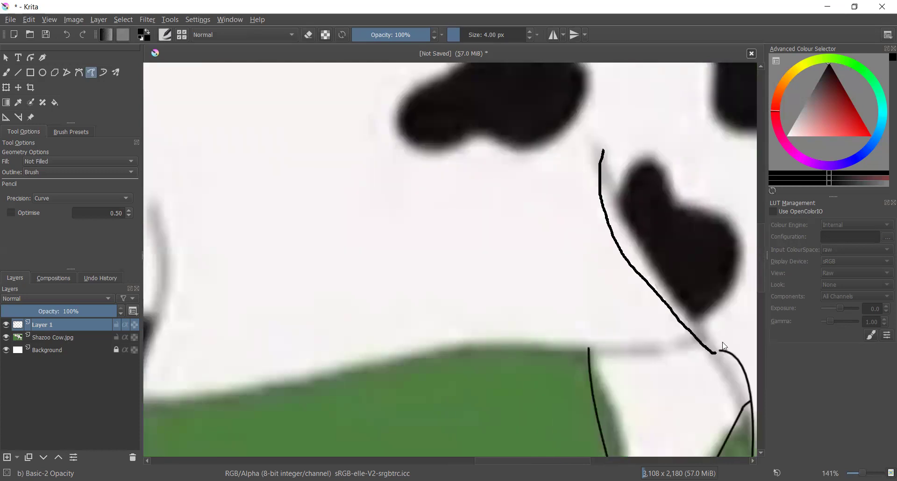
- Try tracing the belly line from the near front leg back toward the far hind leg, and undo it
scroll(643, 252, "down", 3)
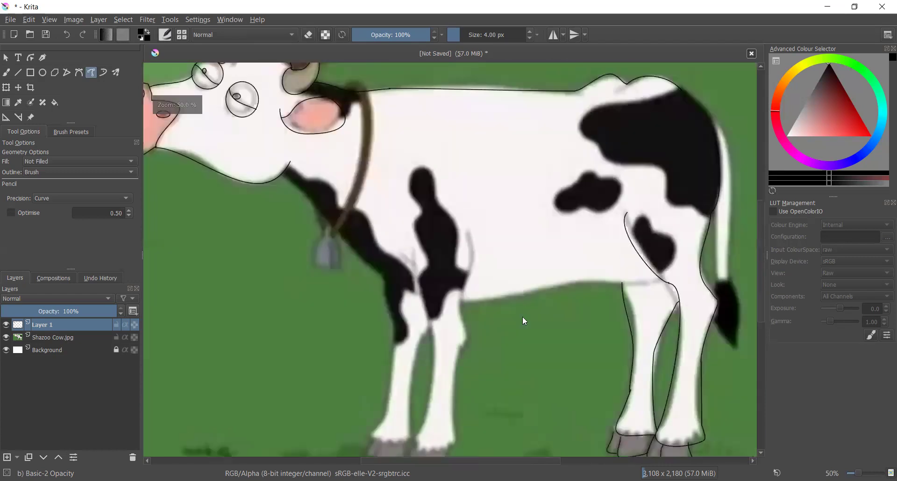
scroll(421, 285, "up", 2)
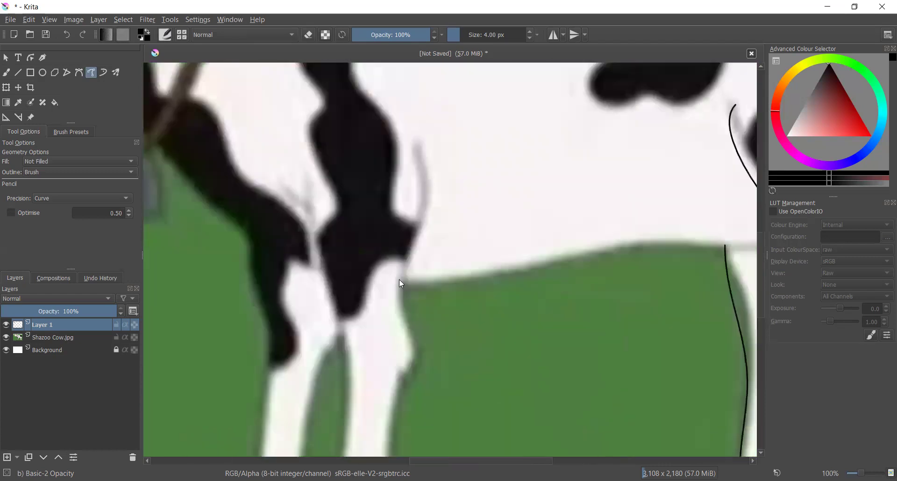
left_click_drag(406, 278, 674, 243)
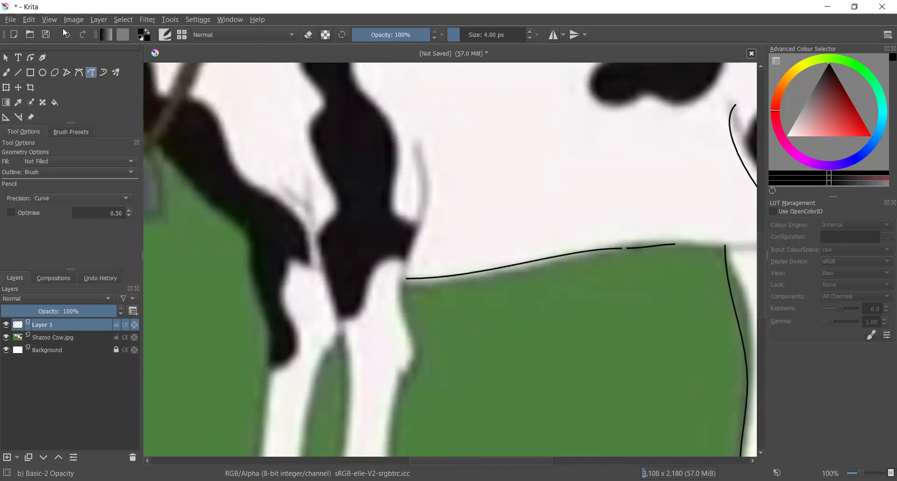
key("ctrl+z")
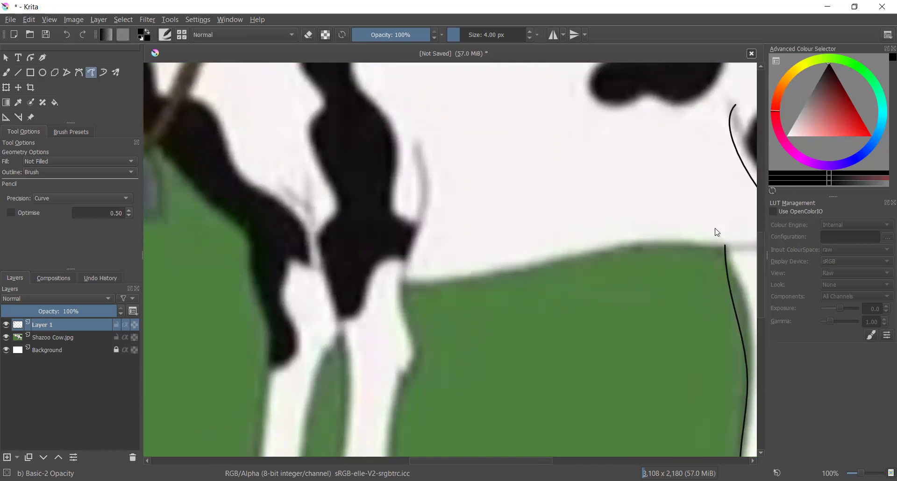
- Trace the belly line from the near front leg across to the bottom of the thigh fold
scroll(609, 220, "down", 3)
scroll(415, 244, "up", 3)
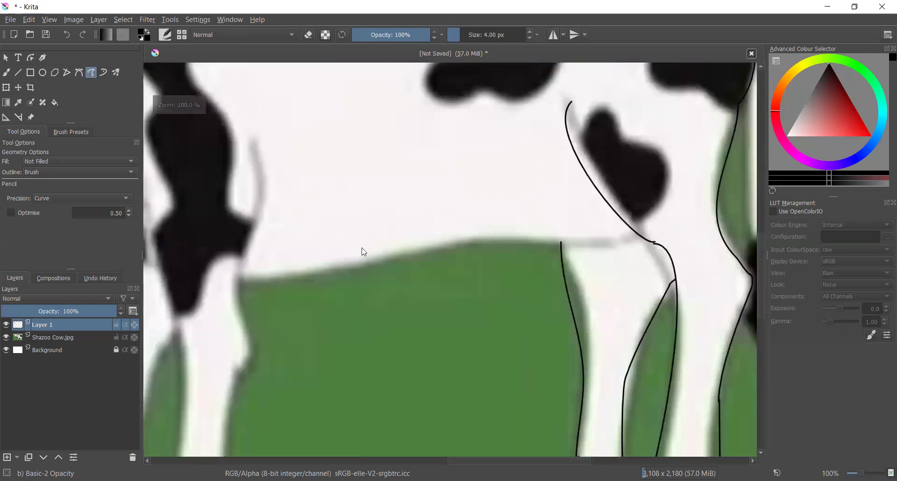
mouse_move(343, 280)
left_mouse_down()
mouse_move(453, 253)
mouse_move(643, 240)
left_mouse_up()
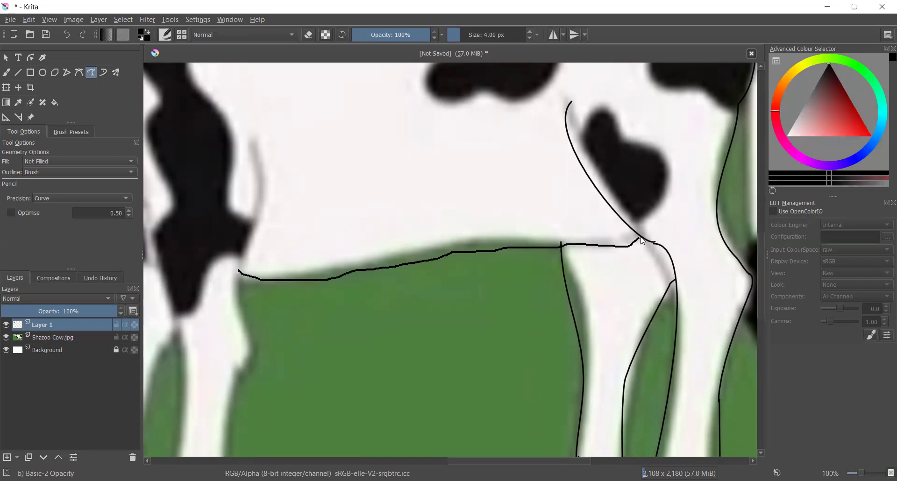
- Trace the front toe of the near front hoof, hooking its bottom edge back toward the rear toe
scroll(360, 265, "down", 3)
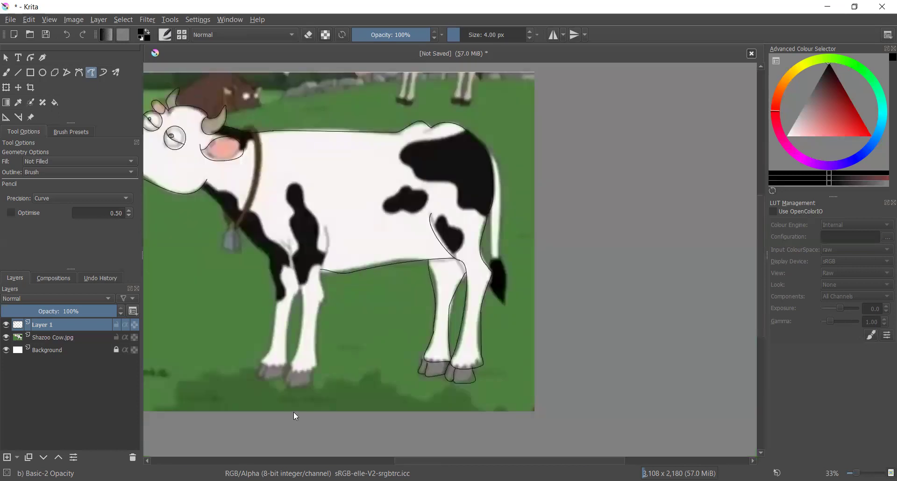
scroll(303, 186, "up", 6)
left_click_drag(311, 176, 303, 296)
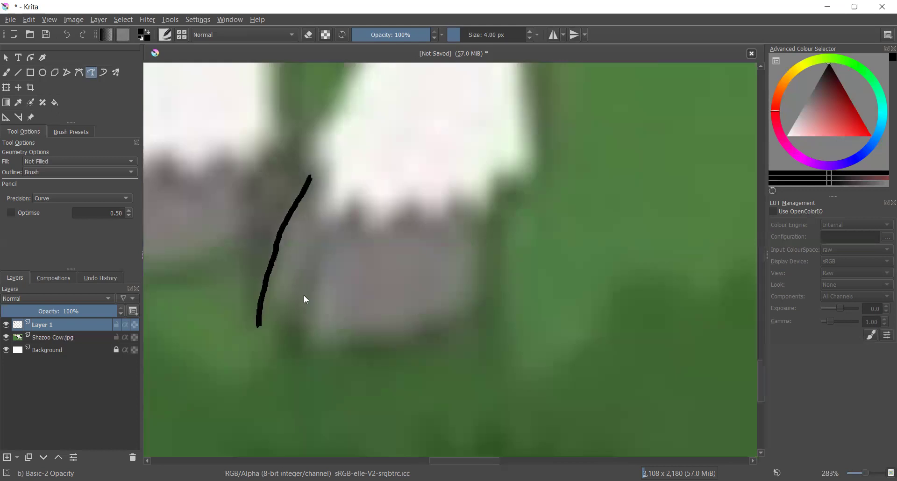
- Try a rounded U-shaped outline for the near front hoof's rear toe, and undo it
mouse_move(317, 238)
left_mouse_down()
mouse_move(304, 341)
mouse_move(352, 346)
mouse_move(476, 224)
left_mouse_up()
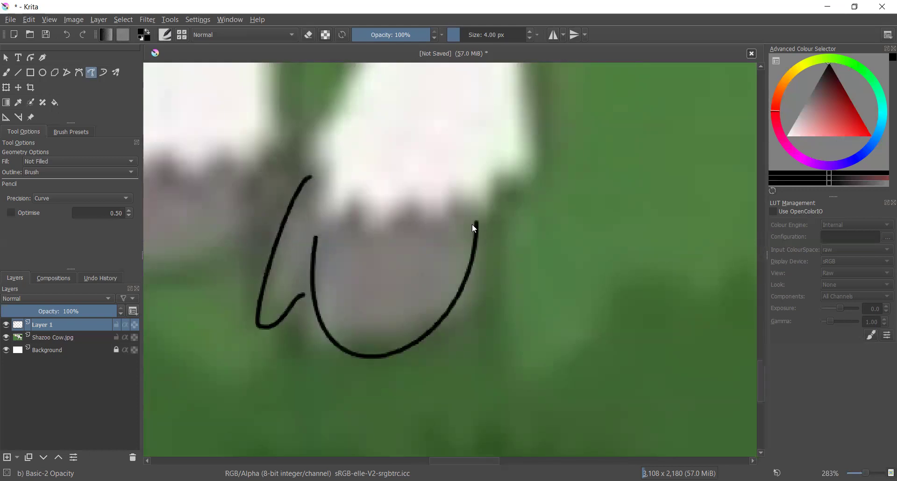
scroll(472, 323, "down", 5)
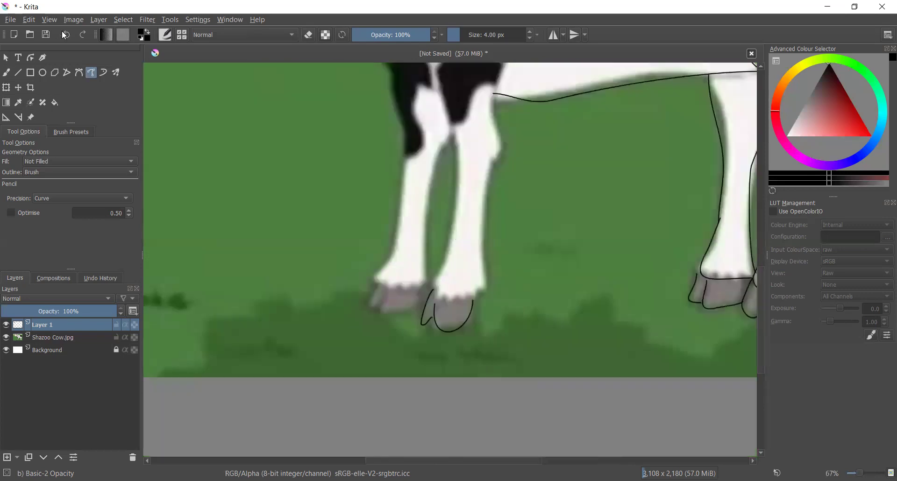
- Trace the near front hoof's rear toe with a flatter bottom edge and a curved rear side
scroll(300, 282, "up", 4)
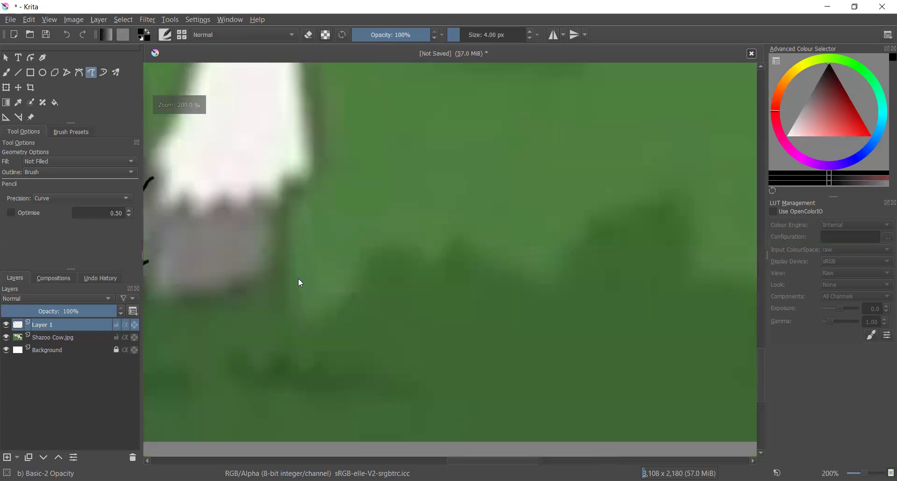
scroll(201, 234, "up", 1)
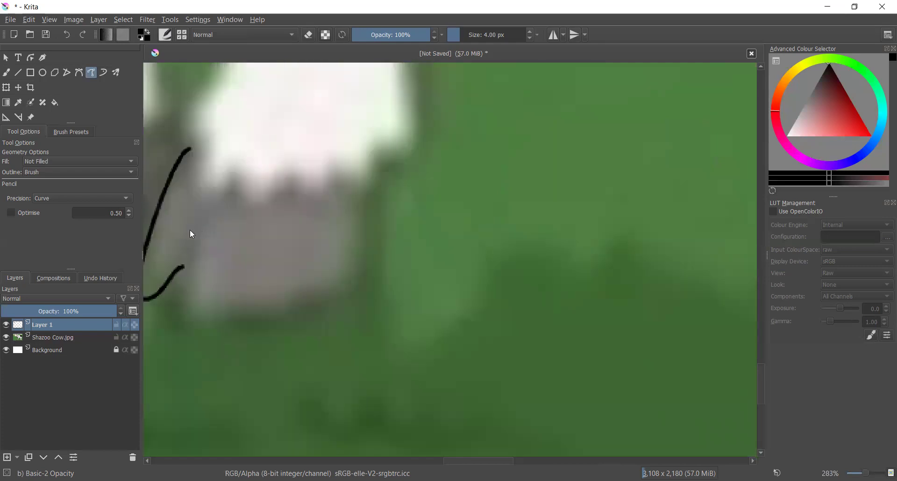
mouse_move(189, 331)
left_mouse_down()
mouse_move(357, 298)
mouse_move(374, 282)
mouse_move(377, 174)
left_mouse_up()
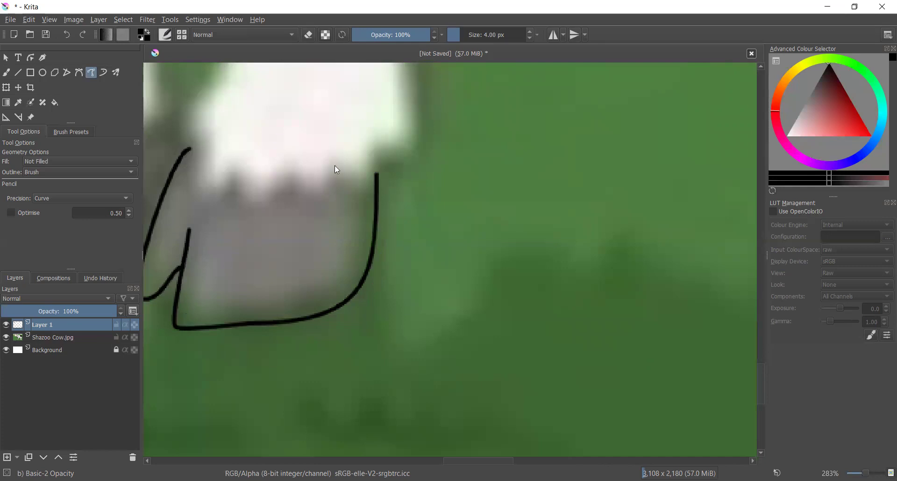
- Trace the near front leg's lower front edge, a jagged fur line across the hoof top, and the lower rear edge
scroll(334, 181, "down", 1)
mouse_move(335, 166)
left_mouse_down()
mouse_move(332, 227)
mouse_move(283, 358)
left_mouse_up()
mouse_move(292, 394)
left_mouse_down()
mouse_move(297, 430)
mouse_move(337, 405)
mouse_move(364, 413)
mouse_move(394, 443)
left_mouse_up()
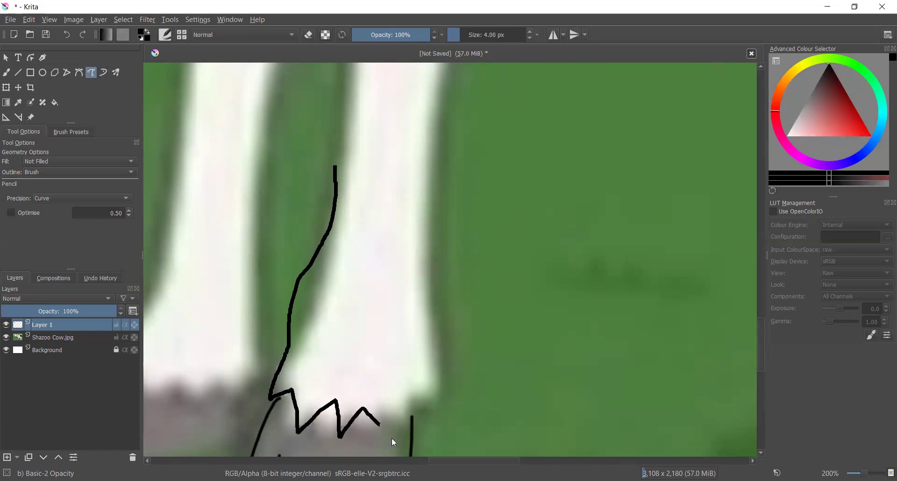
left_click_drag(412, 405, 442, 162)
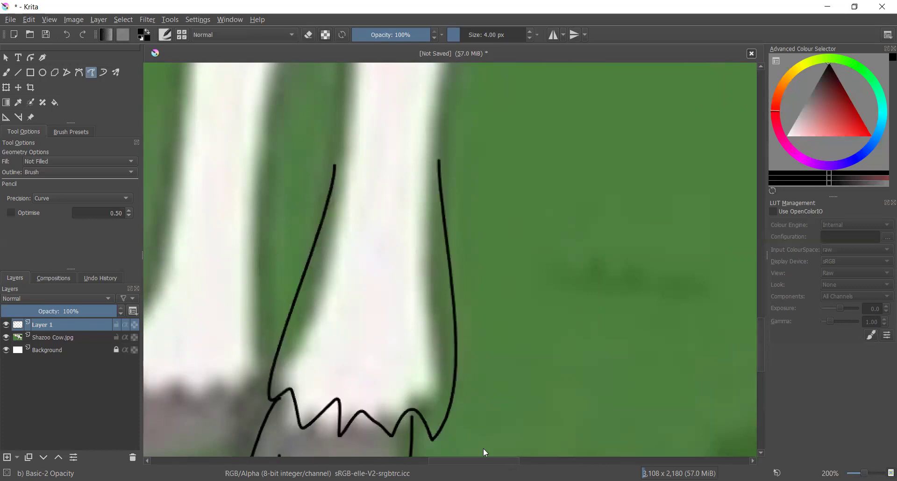
scroll(478, 406, "up", 2)
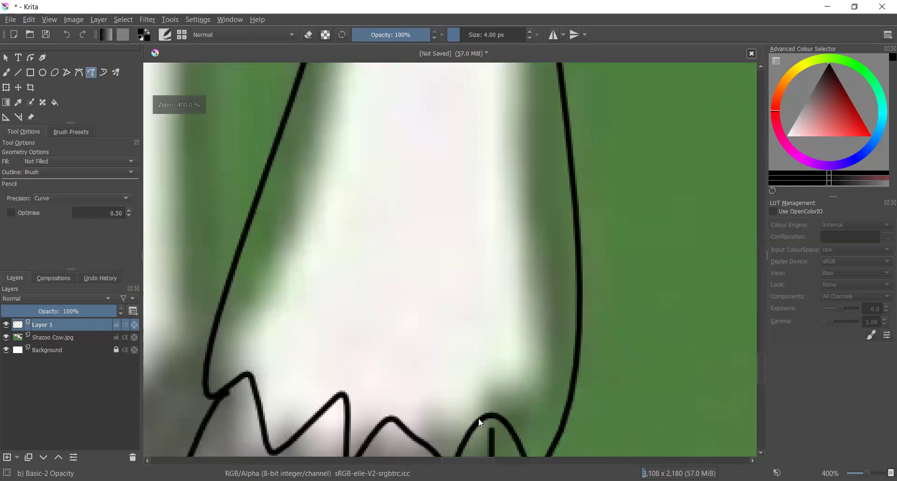
scroll(483, 389, "down", 1)
scroll(482, 407, "up", 2)
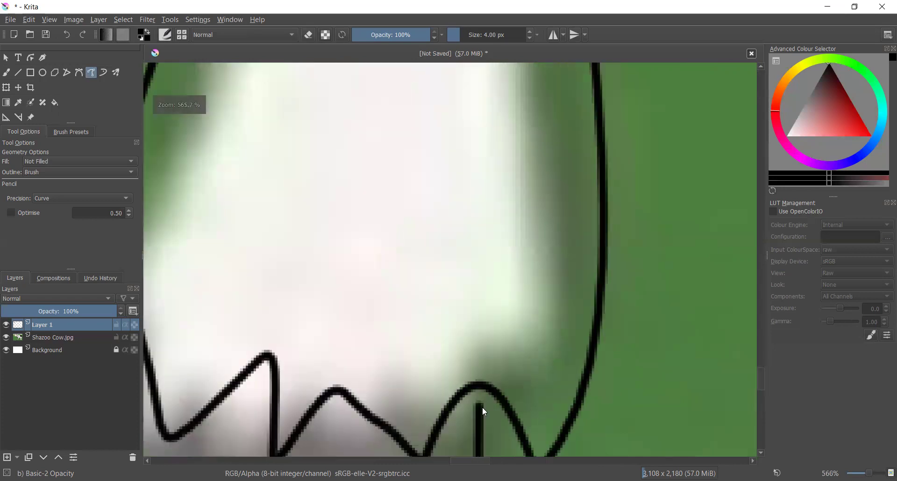
- Trace the near front leg's rear edge from the belly line past the knee down to the lower rear edge
scroll(481, 416, "down", 4)
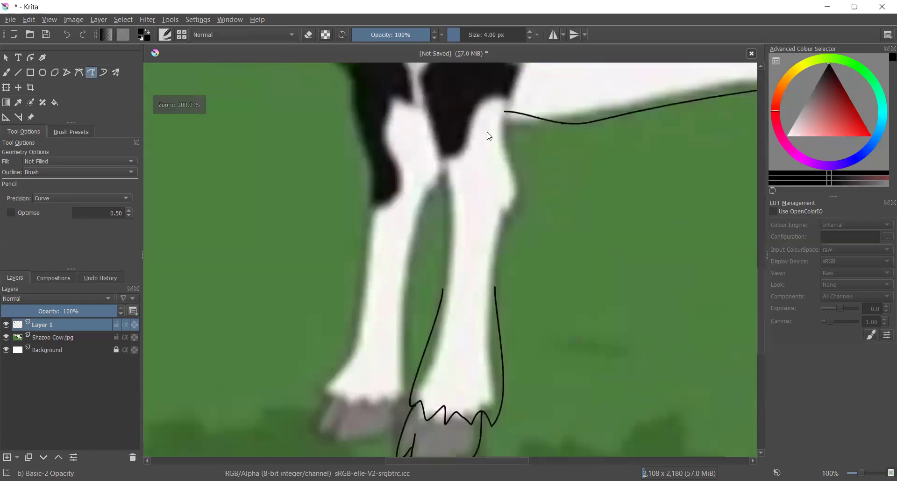
left_click_drag(504, 87, 502, 277)
left_click_drag(499, 325, 493, 341)
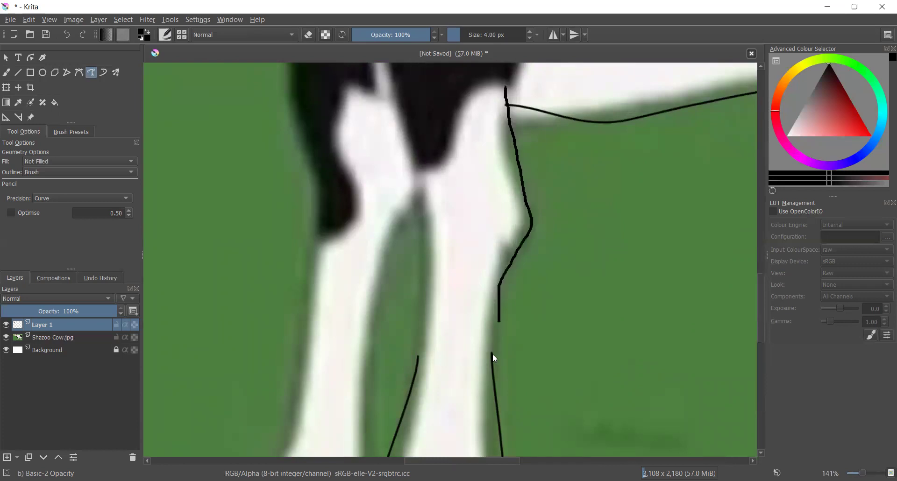
scroll(480, 335, "up", 3)
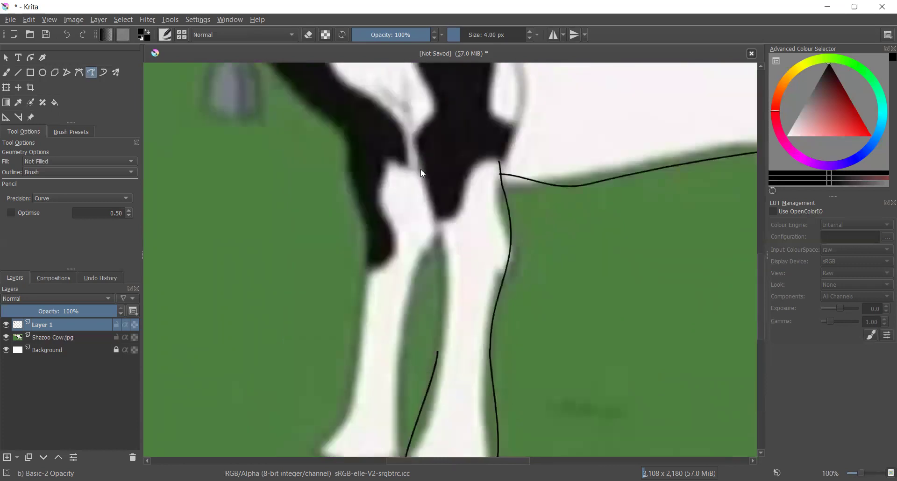
scroll(420, 169, "up", 1)
scroll(407, 125, "down", 5)
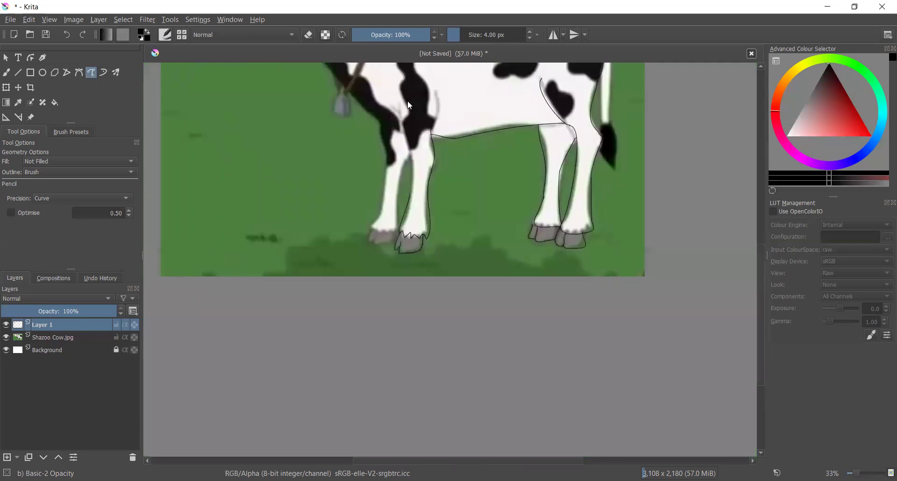
- Trace the short crease at the cow's shoulder and the near front leg's front edge from the shoulder down past the knee
scroll(401, 154, "up", 1)
scroll(401, 157, "up", 3)
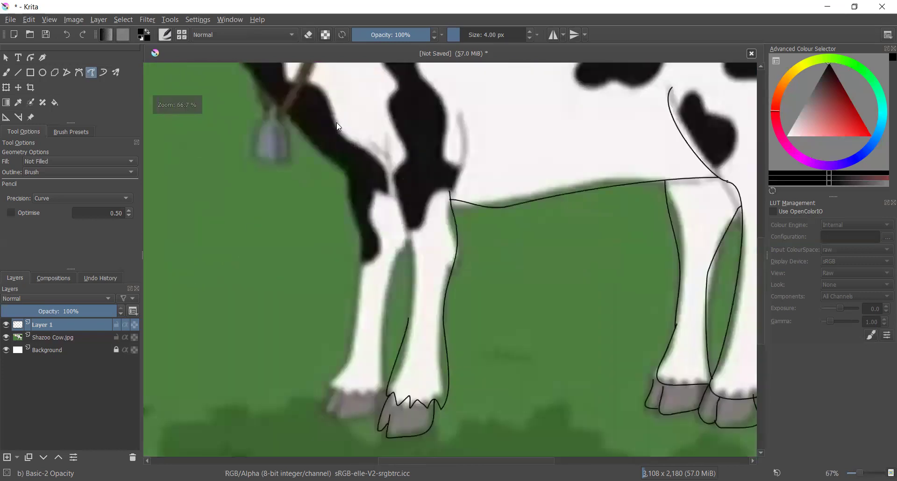
scroll(337, 122, "up", 1)
left_click_drag(336, 122, 370, 160)
mouse_move(373, 112)
left_mouse_down()
mouse_move(366, 178)
mouse_move(379, 214)
left_mouse_up()
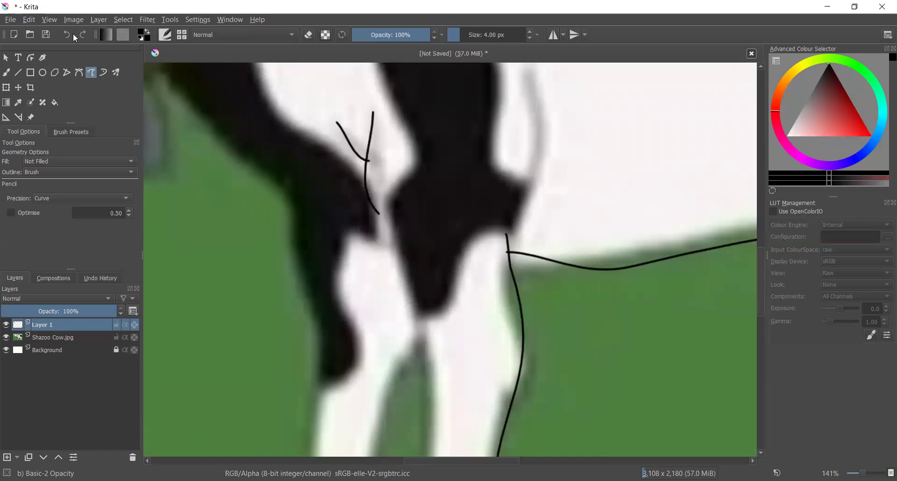
key("ctrl+z")
mouse_move(377, 111)
left_mouse_down()
mouse_move(373, 188)
mouse_move(433, 371)
left_mouse_up()
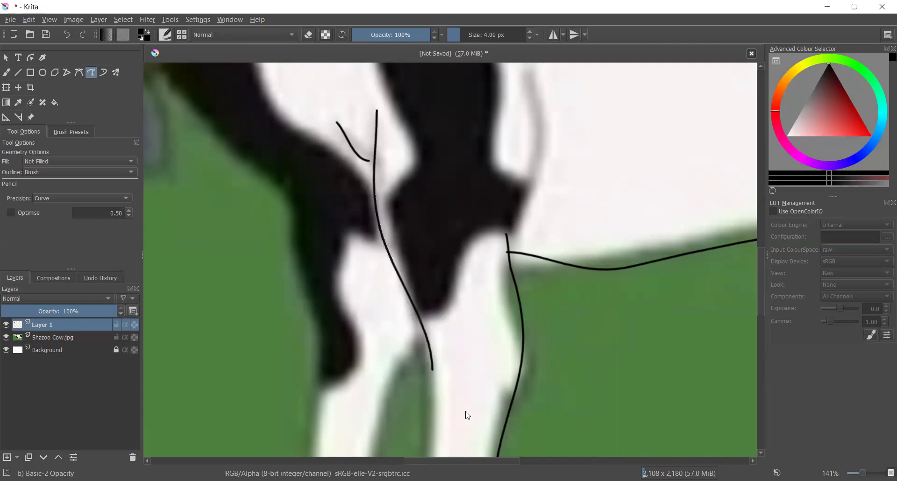
- Continue the near front leg's front edge from the knee down to join its existing lower front line
scroll(466, 415, "down", 2)
scroll(401, 394, "up", 2)
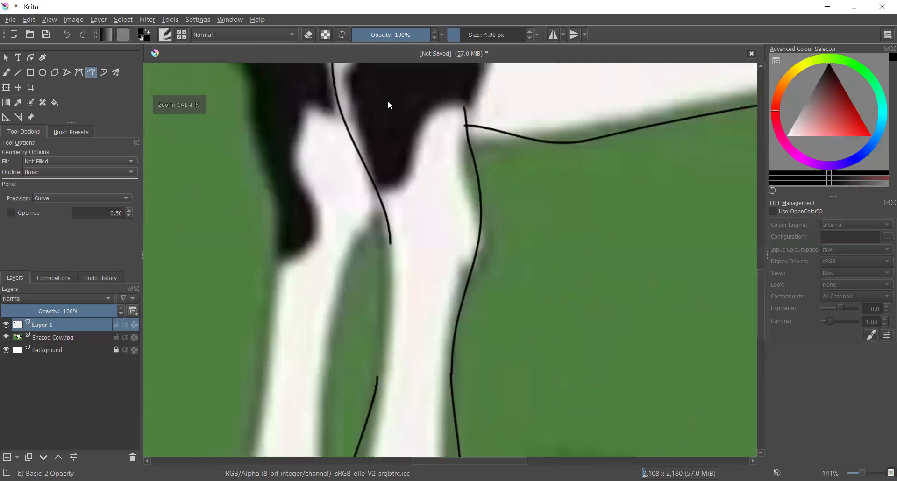
scroll(382, 100, "up", 2)
left_click_drag(381, 98, 358, 366)
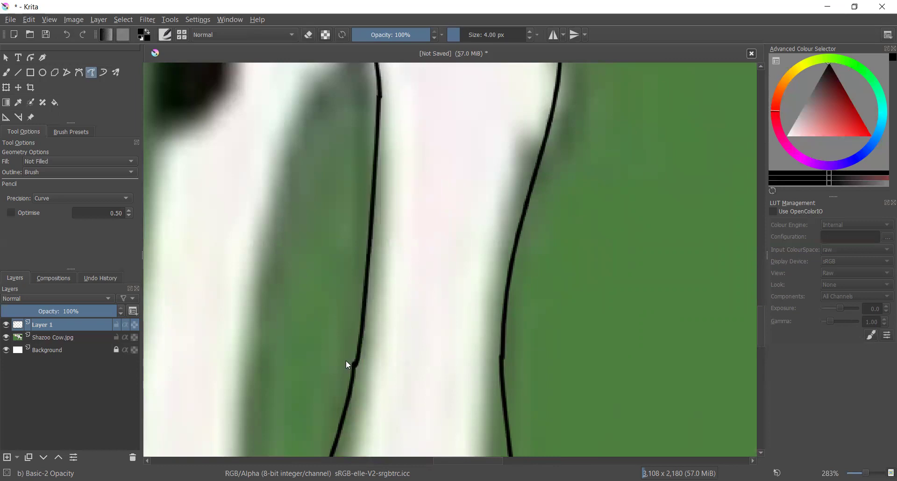
- Trace the far front hoof as a narrow front toe and a wider rounded rear toe
scroll(252, 287, "down", 5)
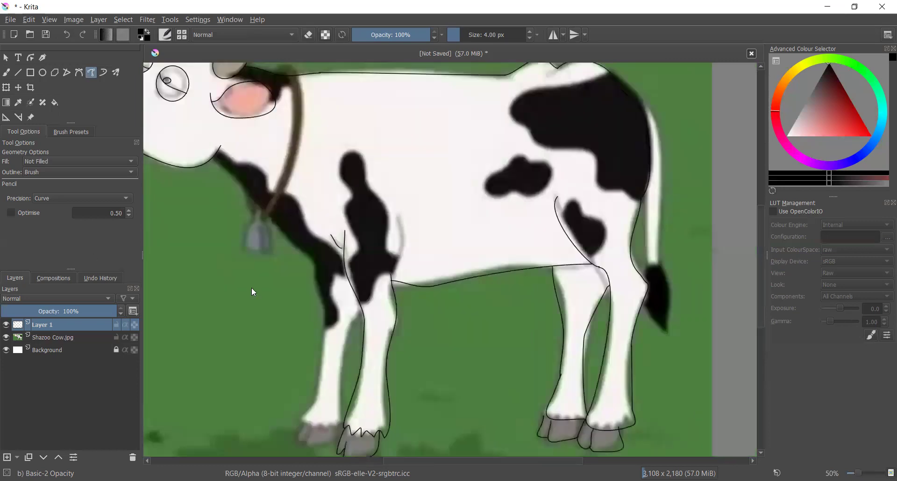
scroll(335, 381, "up", 1)
scroll(366, 346, "down", 1)
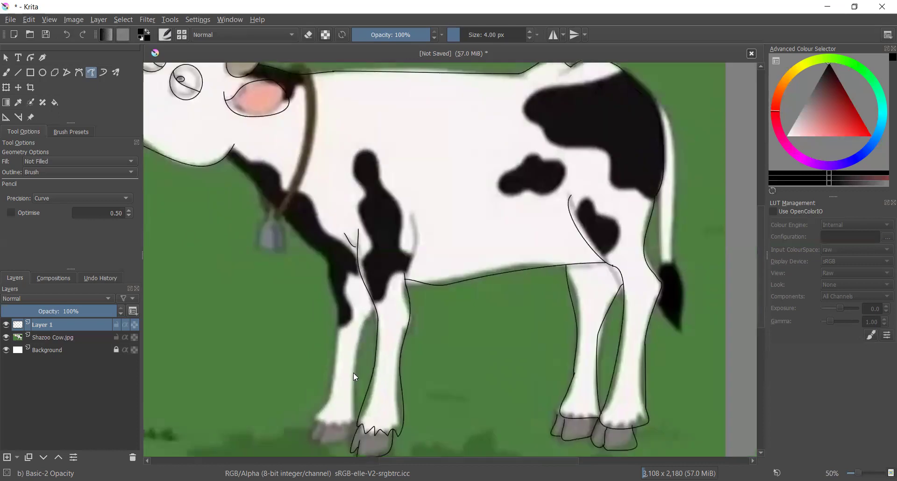
scroll(338, 437, "up", 3)
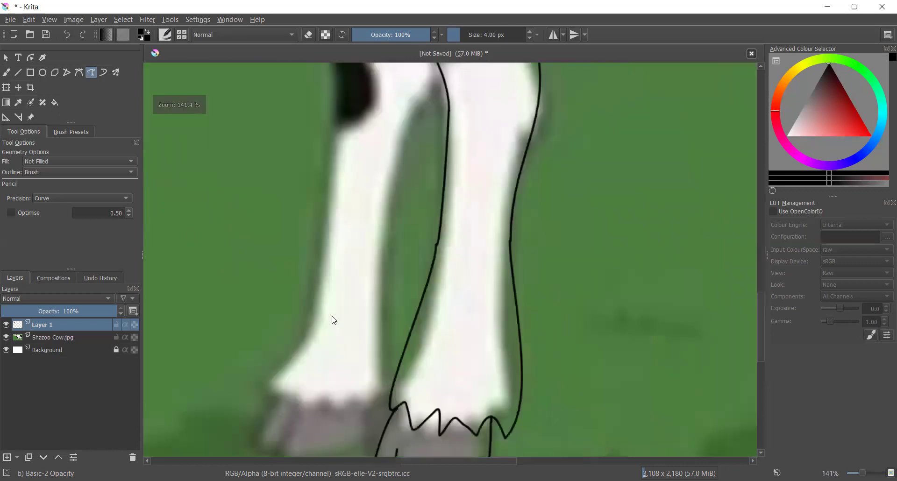
scroll(308, 337, "up", 1)
mouse_move(322, 302)
left_mouse_down()
mouse_move(290, 384)
mouse_move(337, 378)
left_mouse_up()
mouse_move(357, 316)
left_mouse_down()
mouse_move(472, 349)
mouse_move(476, 342)
left_mouse_up()
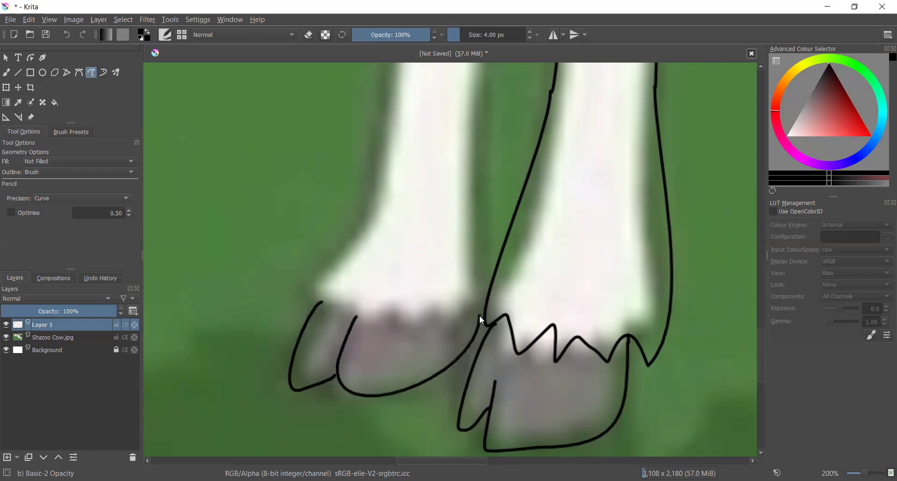
- Try a curved freehand chest outline from the jaw past the bell, and undo it
scroll(447, 139, "down", 3)
scroll(446, 140, "down", 3)
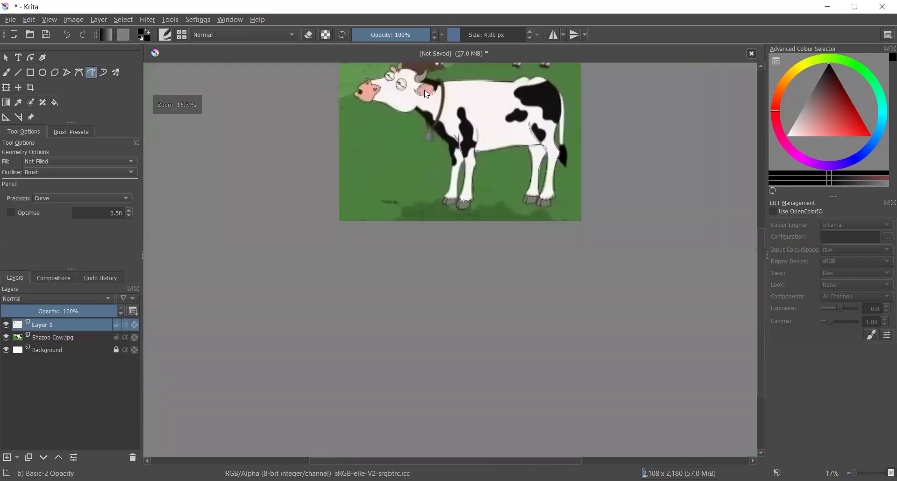
scroll(434, 106, "up", 2)
scroll(389, 108, "up", 2)
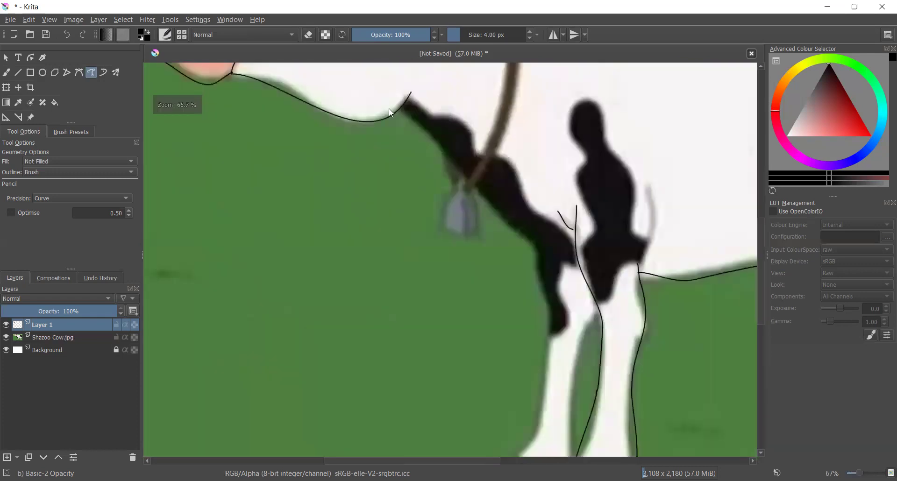
scroll(387, 114, "up", 1)
left_click_drag(575, 322, 605, 448)
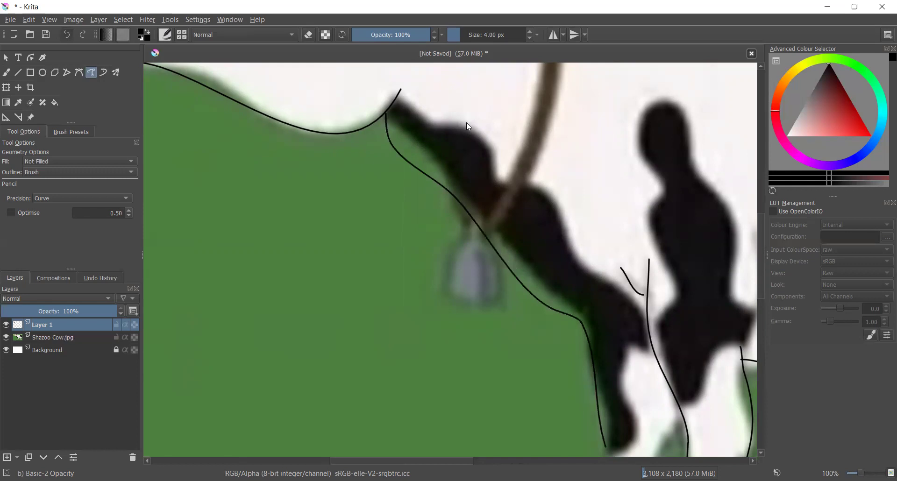
scroll(466, 123, "up", 1)
mouse_move(302, 107)
left_mouse_down()
mouse_move(313, 142)
mouse_move(408, 208)
mouse_move(461, 299)
mouse_move(545, 384)
mouse_move(570, 398)
left_mouse_up()
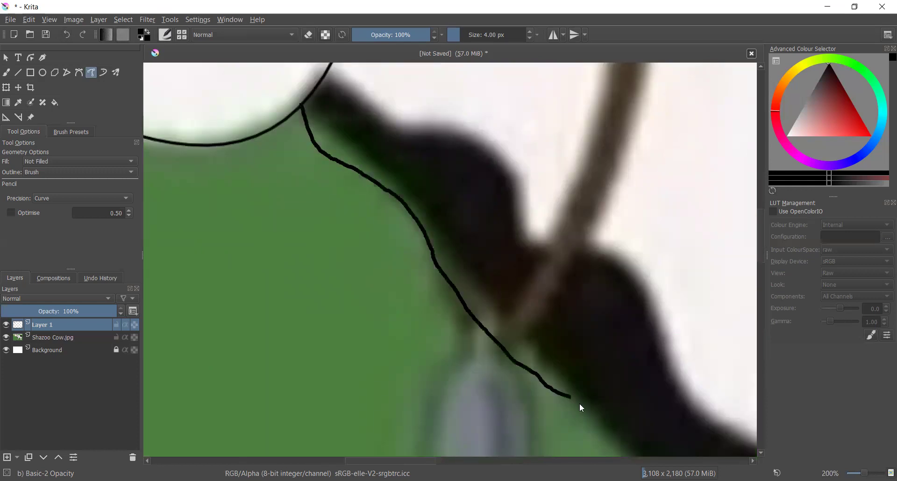
key("ctrl+z")
- Trace the chest outline from below the bell, curving around the chest and down the black front of the far front leg
scroll(574, 396, "down", 4)
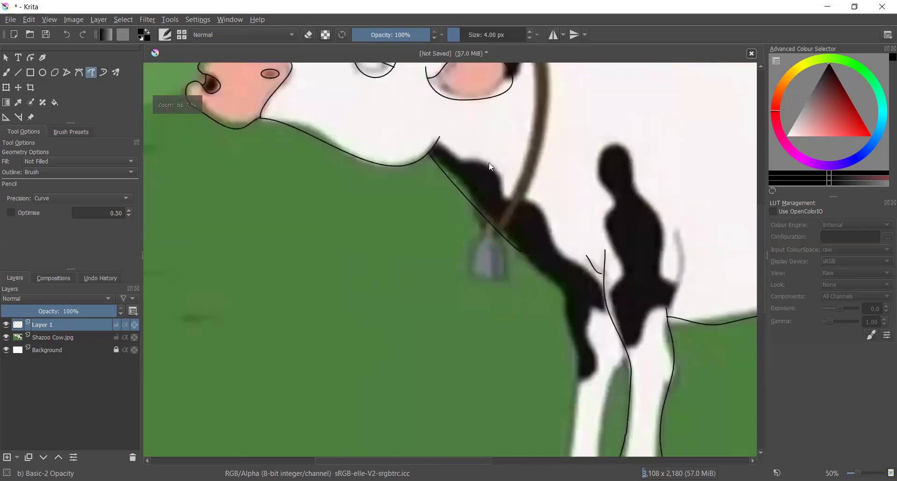
scroll(500, 188, "up", 2)
mouse_move(489, 163)
left_mouse_down()
mouse_move(543, 214)
mouse_move(555, 248)
left_mouse_up()
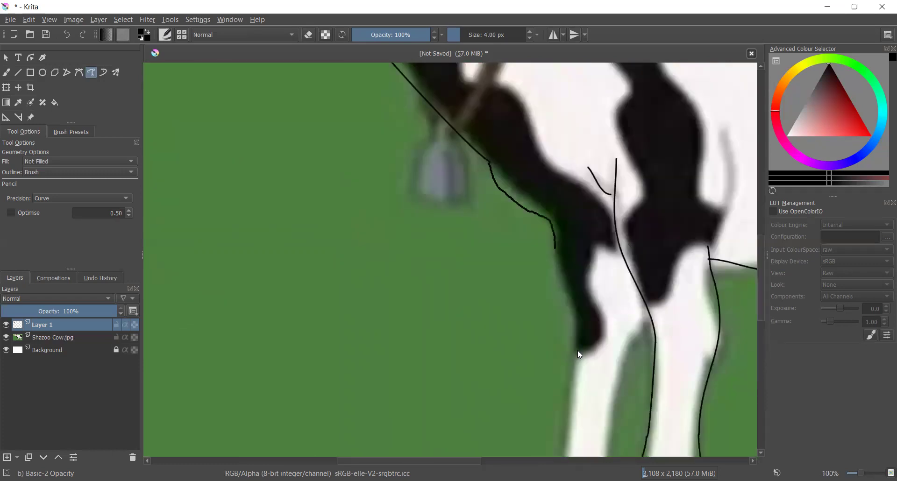
- Trace the far front leg's lower front edge, the jagged fur line across its hoof, and its rear edge up to the near leg
scroll(576, 421, "down", 4)
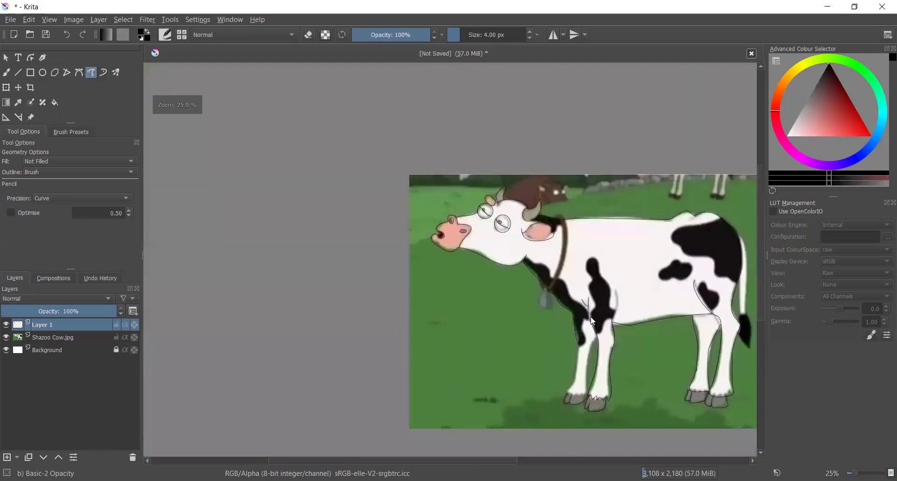
scroll(566, 200, "up", 4)
left_click_drag(565, 198, 542, 339)
left_click_drag(512, 383, 518, 391)
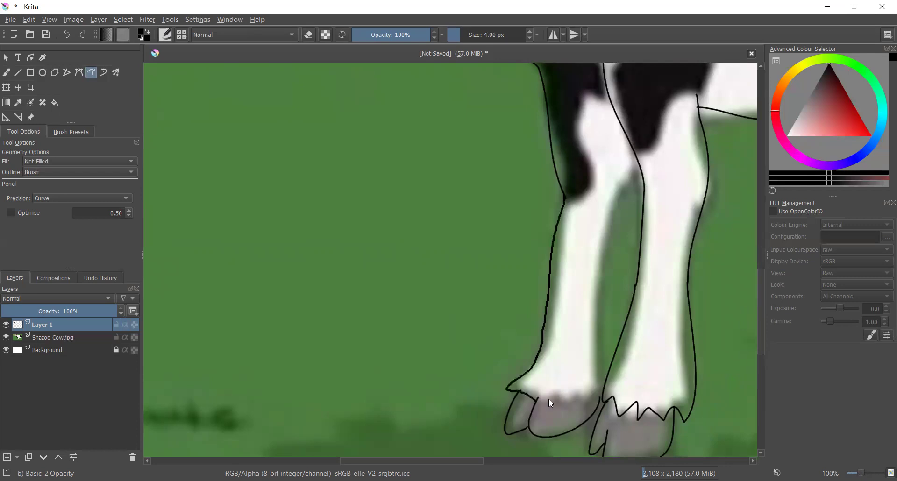
mouse_move(584, 402)
left_mouse_down()
mouse_move(600, 399)
mouse_move(637, 171)
left_mouse_up()
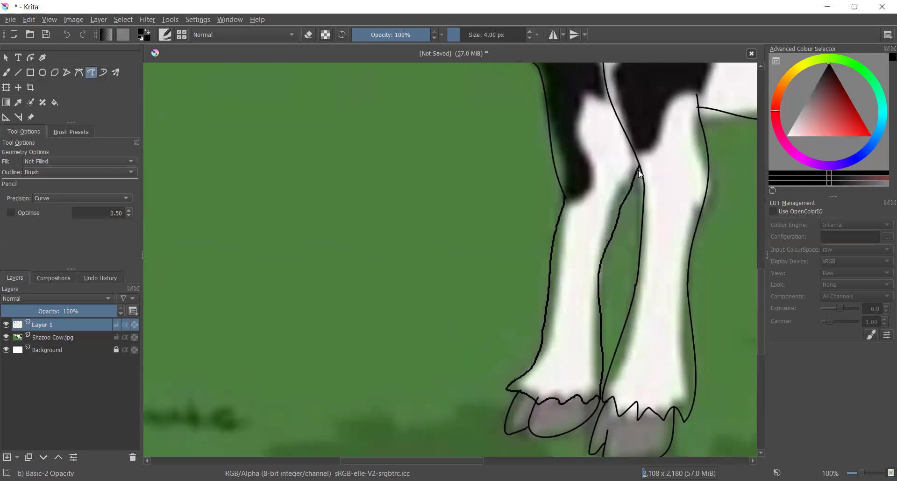
- Trace the jagged lower edge of the black neck patch between the back line and the ear
scroll(640, 176, "down", 1)
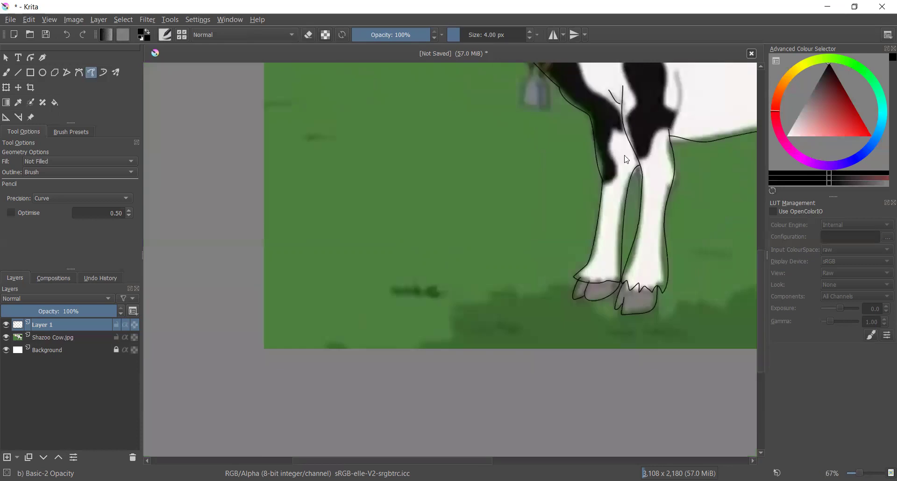
scroll(610, 122, "down", 2)
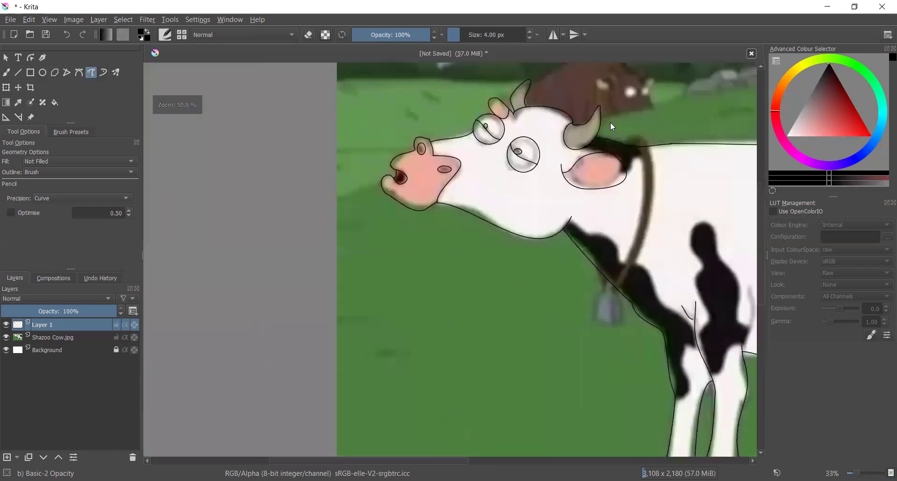
scroll(663, 170, "down", 1)
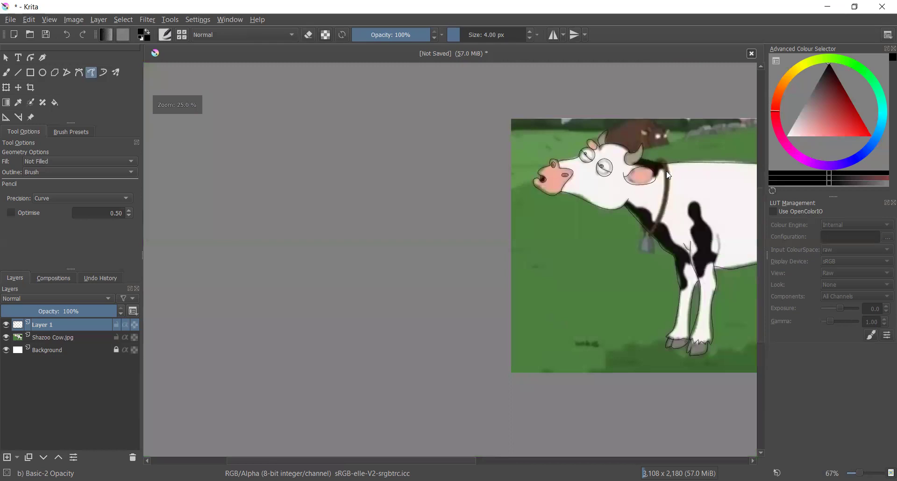
scroll(669, 176, "up", 3)
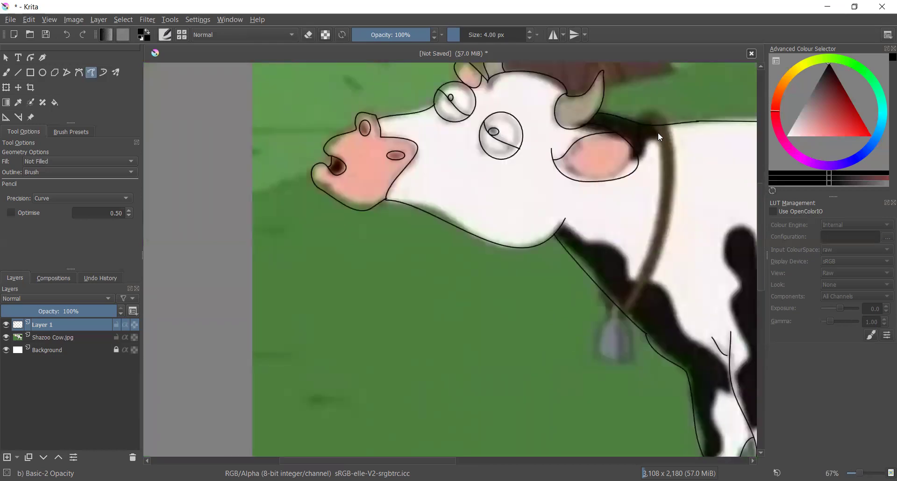
scroll(654, 135, "up", 3)
mouse_move(644, 139)
left_mouse_down()
mouse_move(666, 179)
mouse_move(624, 179)
mouse_move(609, 230)
left_mouse_up()
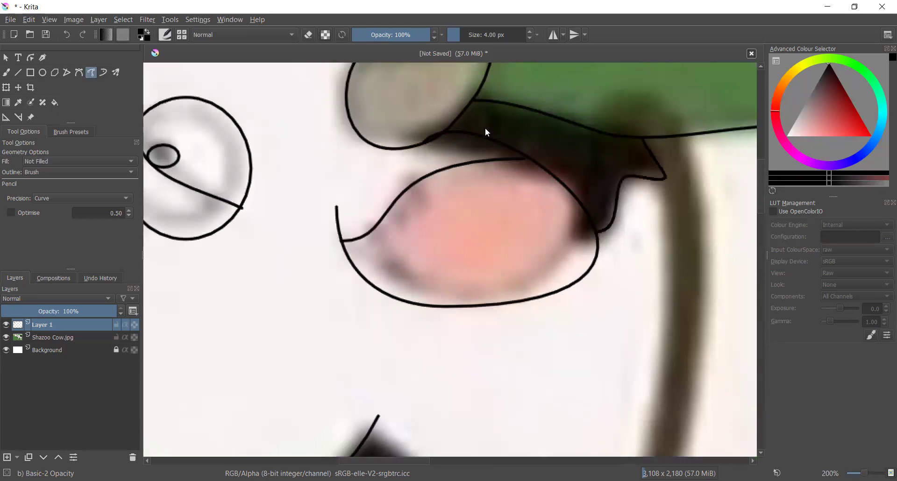
- Trace the wavy inner edge of the black chest patch from the jaw down to its end on the far front leg
scroll(321, 90, "down", 3)
scroll(338, 96, "up", 2)
mouse_move(359, 119)
left_mouse_down()
mouse_move(401, 118)
mouse_move(425, 177)
mouse_move(476, 196)
mouse_move(495, 230)
left_mouse_up()
mouse_move(526, 278)
left_mouse_down()
mouse_move(571, 293)
mouse_move(576, 336)
mouse_move(561, 331)
mouse_move(539, 387)
mouse_move(560, 432)
mouse_move(539, 437)
left_mouse_up()
scroll(574, 338, "down", 3)
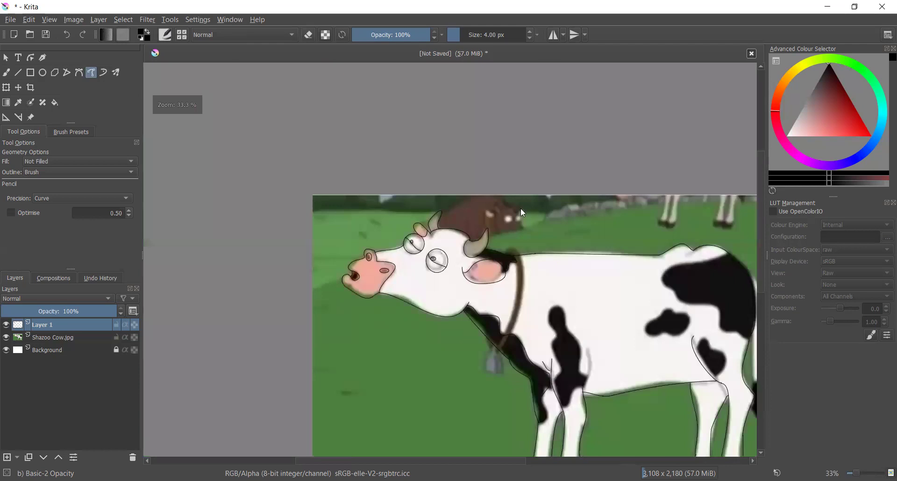
- Trace the shoulder patch's rounded top and its rear edge down to the outward corner above the near front leg
scroll(507, 104, "up", 4)
left_click_drag(521, 211, 554, 180)
mouse_move(580, 211)
left_mouse_down()
mouse_move(618, 369)
mouse_move(634, 387)
left_mouse_up()
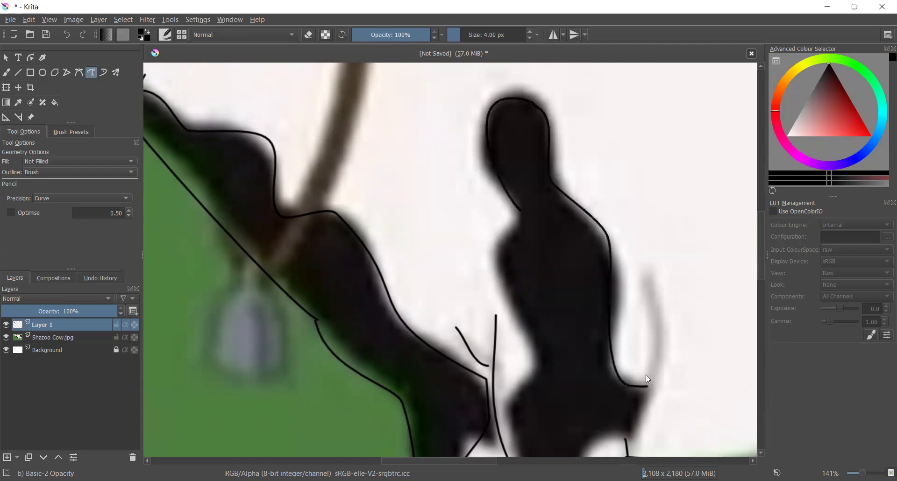
- Close the shoulder patch outline along its front edge and lower tip, and trace the vertical crease behind it
scroll(621, 444, "down", 2)
scroll(582, 293, "up", 1)
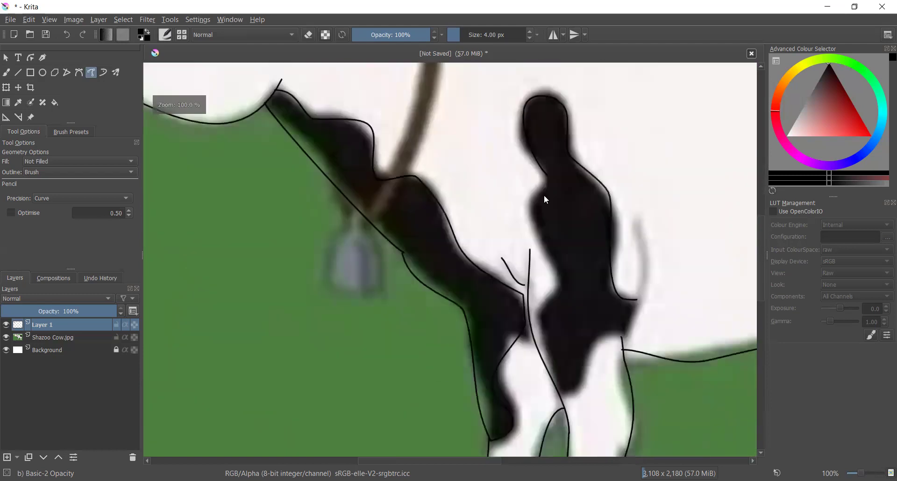
left_click_drag(545, 175, 526, 213)
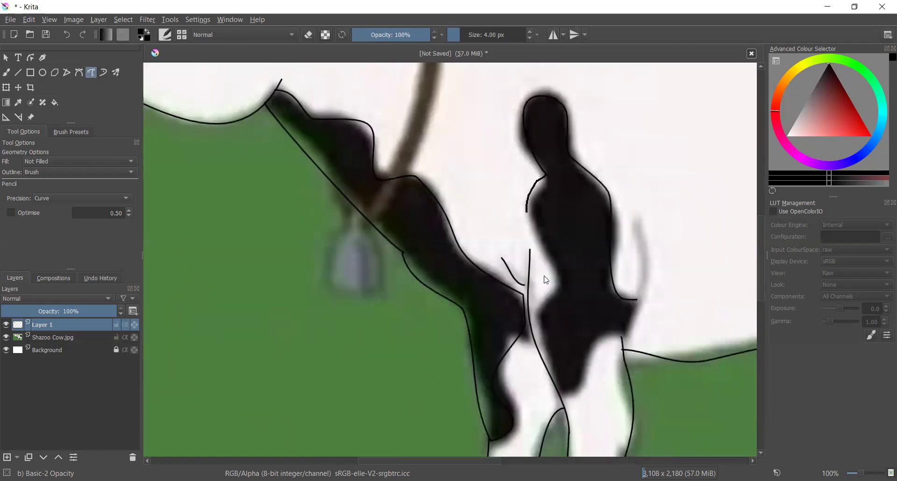
mouse_move(558, 287)
left_mouse_down()
mouse_move(531, 316)
mouse_move(554, 387)
left_mouse_up()
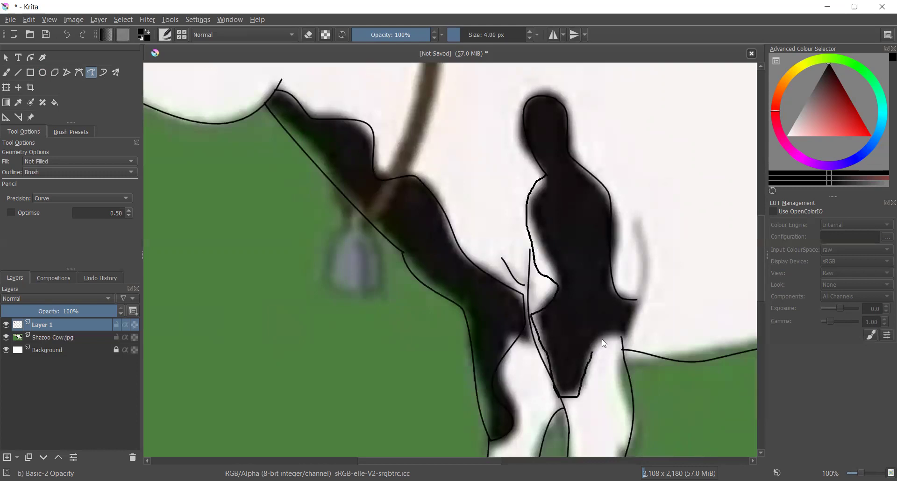
left_click_drag(624, 338, 638, 314)
scroll(649, 195, "up", 1)
left_click_drag(626, 191, 631, 324)
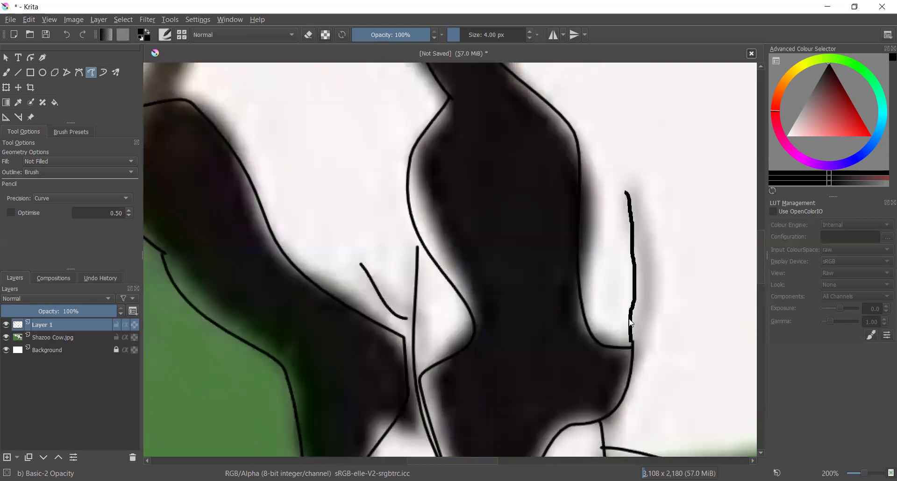
- Trace a closed outline around the small lobed black patch on the cow's flank below the rump patch
scroll(594, 289, "down", 5)
scroll(700, 261, "up", 1)
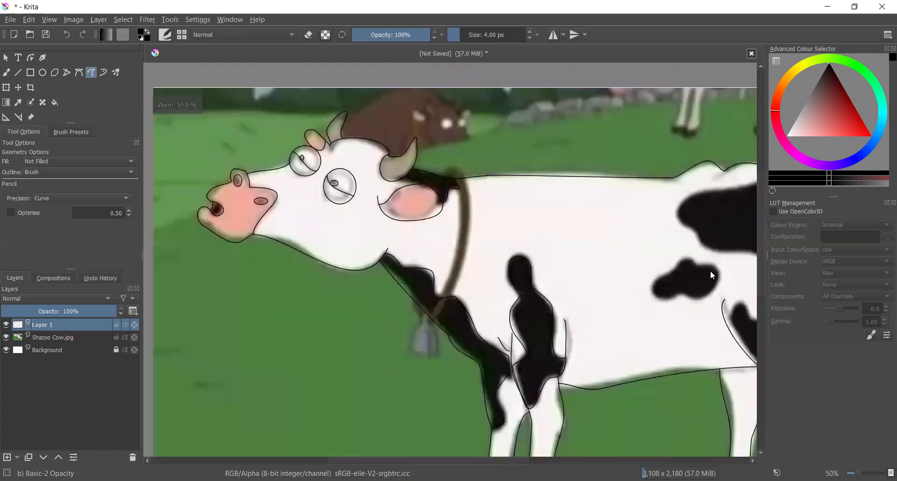
scroll(657, 248, "up", 3)
mouse_move(554, 230)
left_mouse_down()
mouse_move(429, 259)
mouse_move(507, 305)
mouse_move(519, 323)
mouse_move(572, 224)
left_mouse_up()
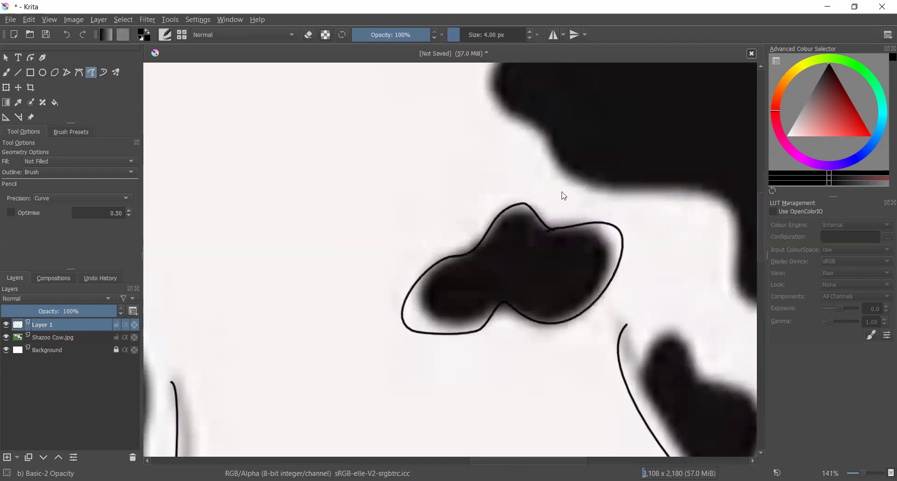
- Trace the large black rump patch's inner edge from the top of the rump around to the back of the hind leg
scroll(563, 164, "down", 4)
scroll(571, 136, "up", 3)
mouse_move(650, 117)
left_mouse_down()
mouse_move(522, 139)
mouse_move(445, 230)
mouse_move(487, 269)
mouse_move(592, 285)
mouse_move(609, 337)
mouse_move(713, 377)
left_mouse_up()
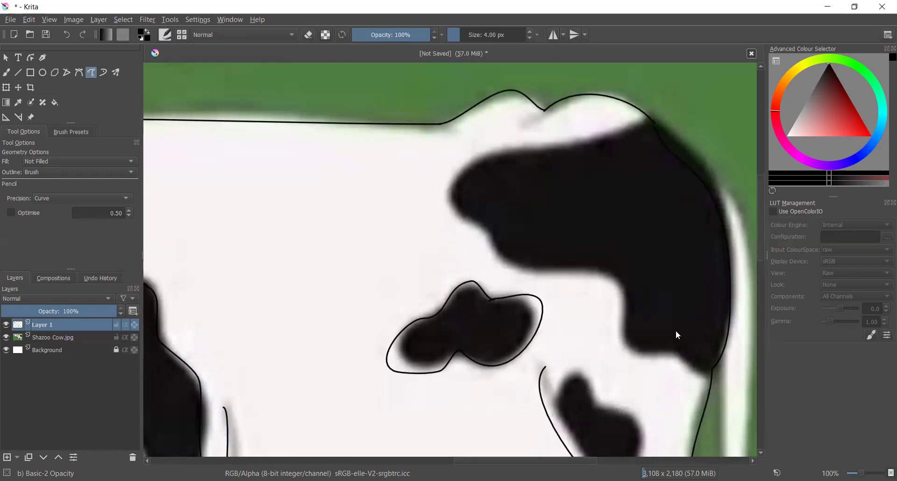
- Trace the outer and inner edges of the cow's white tail from the rump down to the black tuft
scroll(670, 315, "down", 4)
scroll(733, 336, "down", 1)
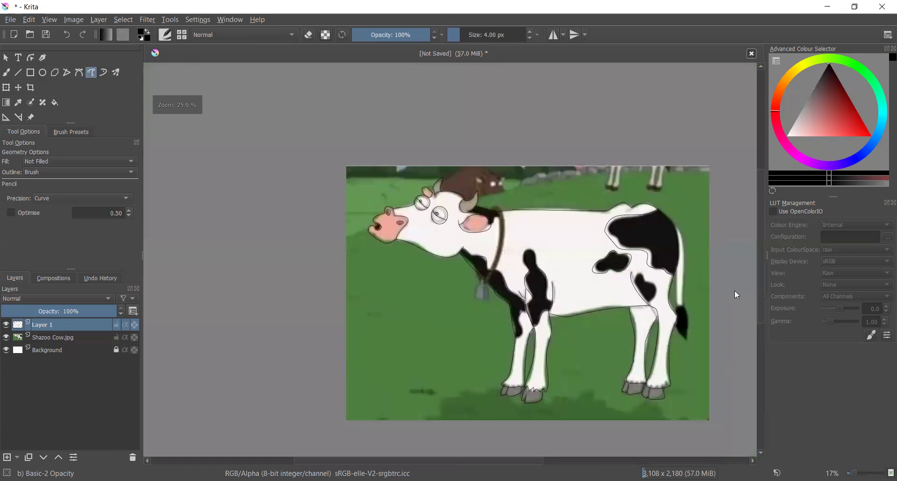
scroll(540, 128, "up", 4)
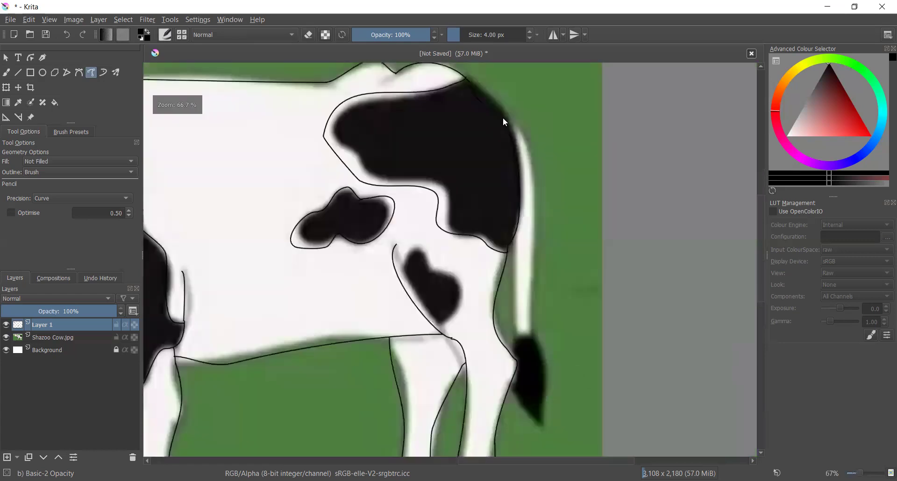
left_click_drag(509, 127, 530, 329)
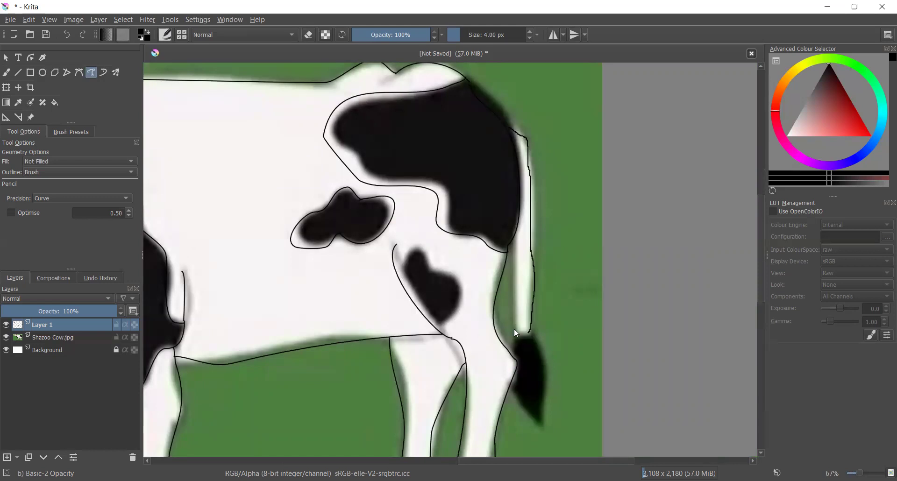
left_click_drag(513, 253, 513, 241)
- Trace the outline of the black tail tuft, joining it to the tail's end and the back of the hind leg
scroll(512, 270, "down", 4)
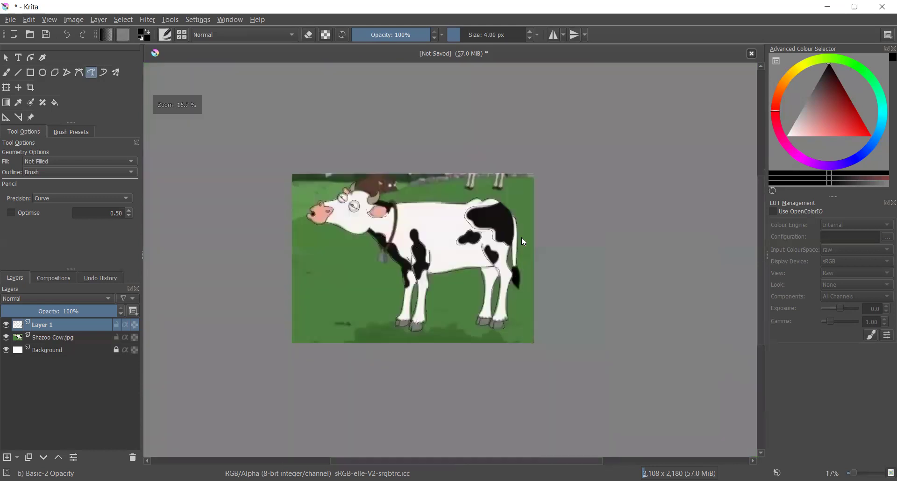
scroll(522, 237, "up", 4)
scroll(487, 152, "up", 2)
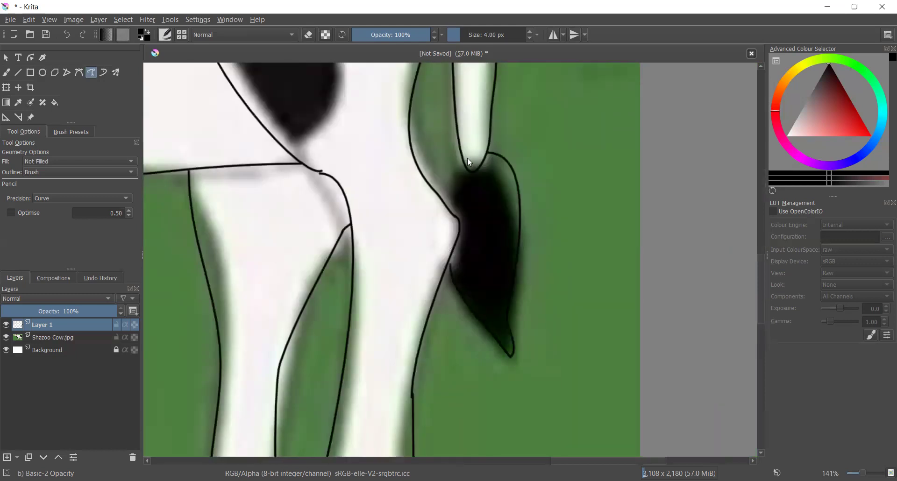
left_click_drag(462, 153, 448, 206)
scroll(449, 256, "up", 2)
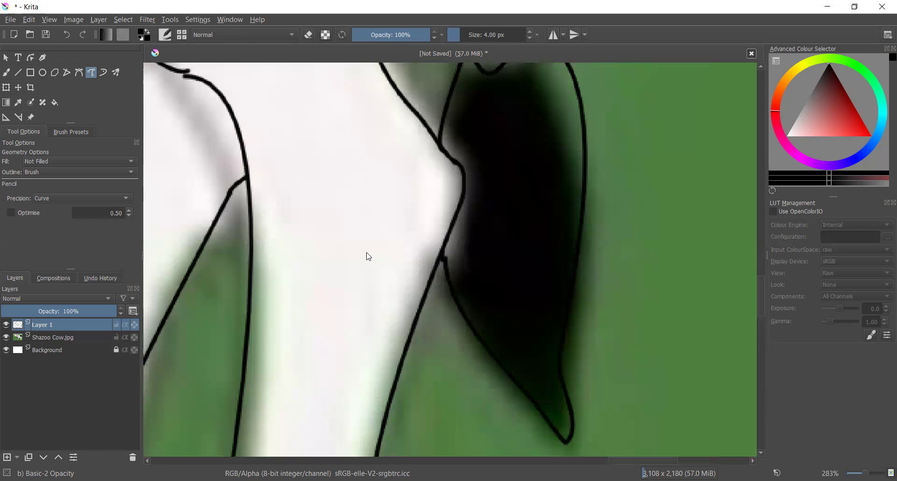
- Hide and show the Shazoo Cow.jpg reference layer to examine the traced line art on its own
key("ctrl+0")
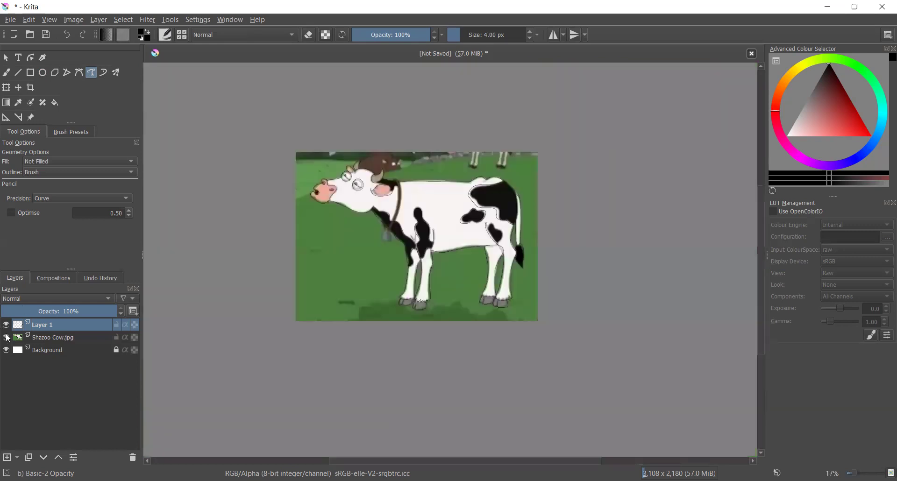
left_click(6, 338)
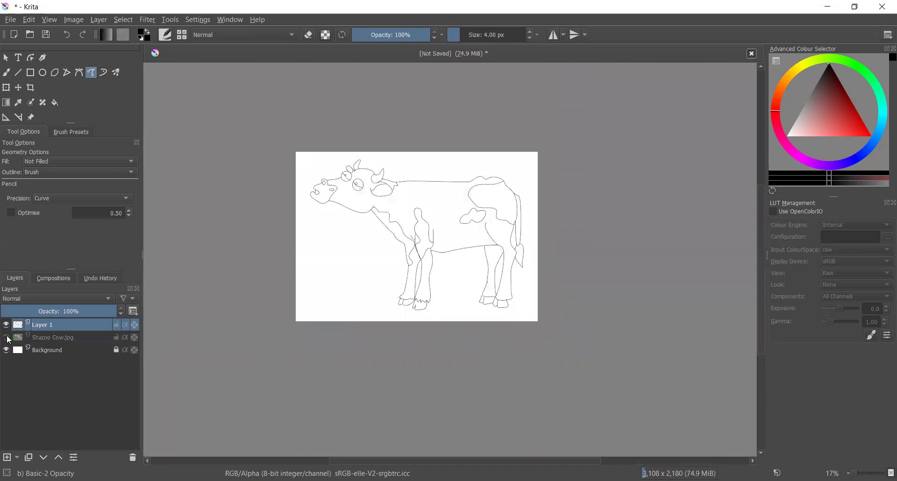
left_click(7, 338)
left_click(6, 338)
left_click(7, 338)
left_click(6, 337)
left_click(8, 338)
left_click(7, 337)
- Switch to the Fill tool, undo the trial black fill and set Grow selection to 2 px
scroll(192, 164, "up", 4)
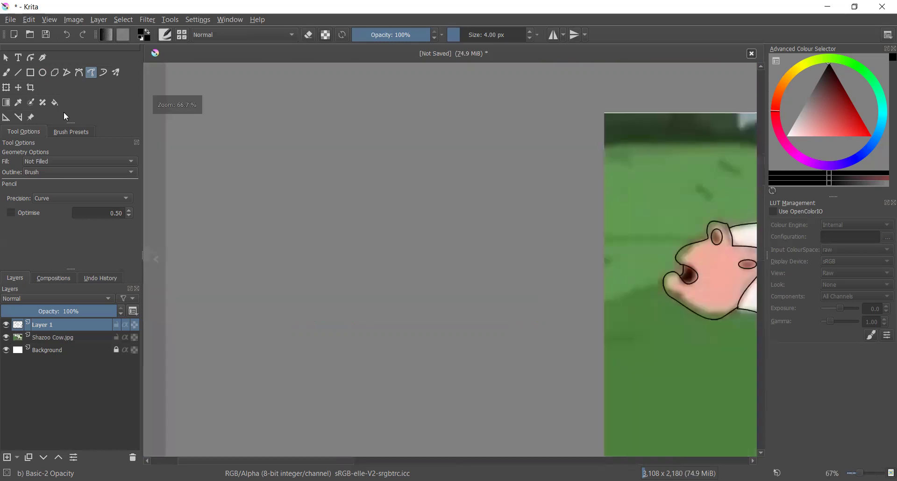
key("f")
scroll(623, 264, "down", 4)
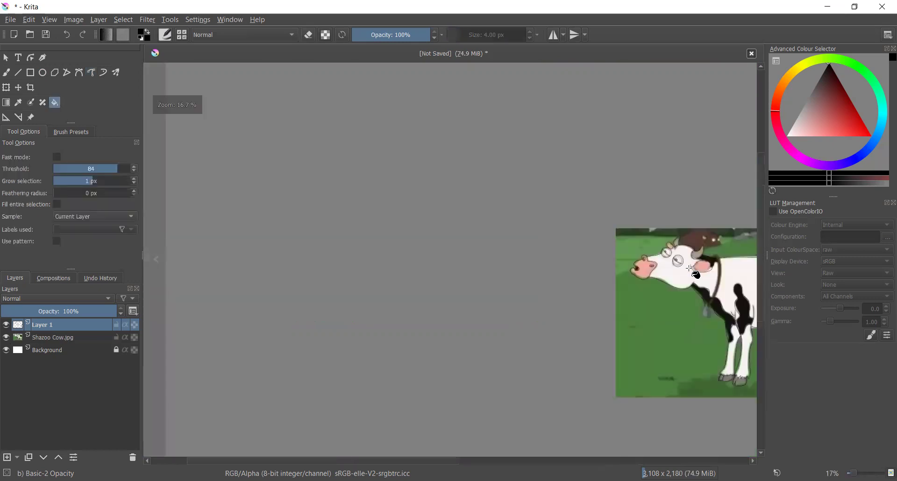
scroll(736, 260, "up", 3)
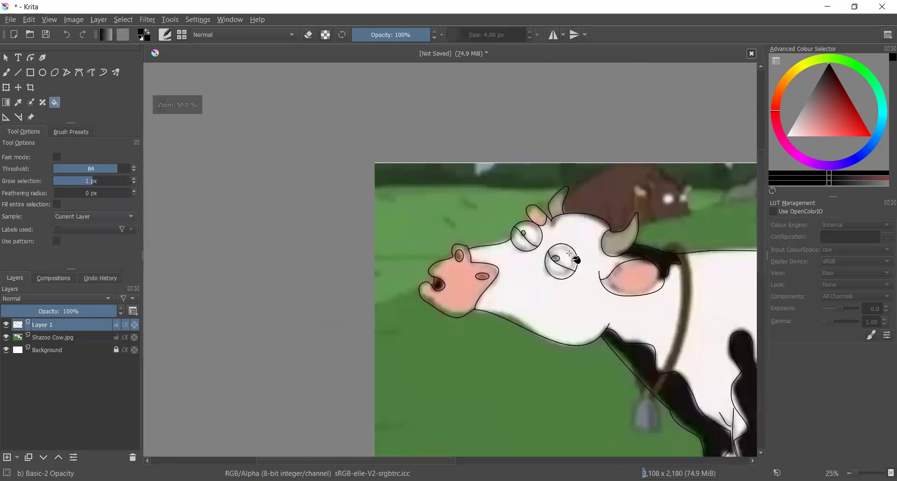
scroll(570, 254, "up", 3)
scroll(160, 202, "down", 4)
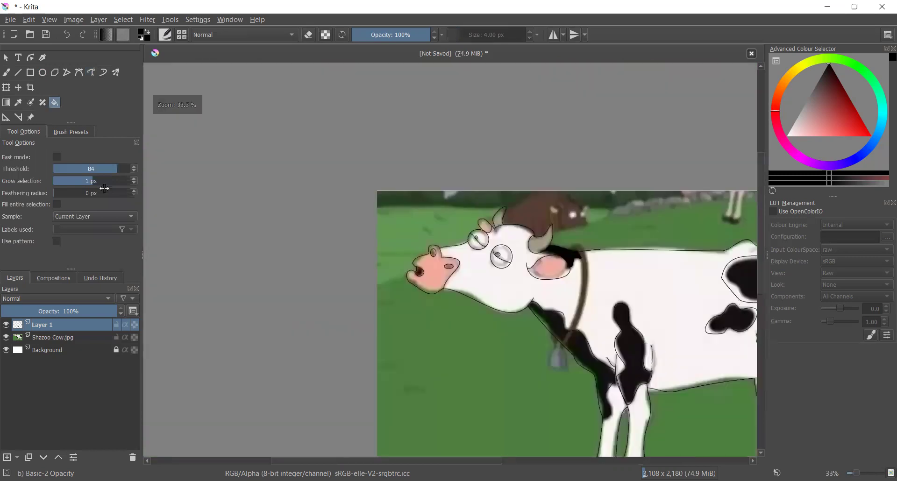
left_click(84, 35)
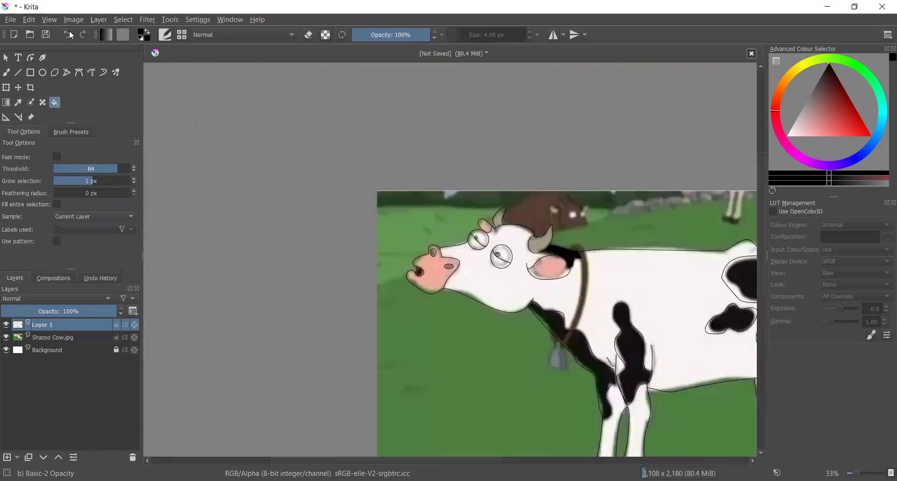
left_click(134, 179)
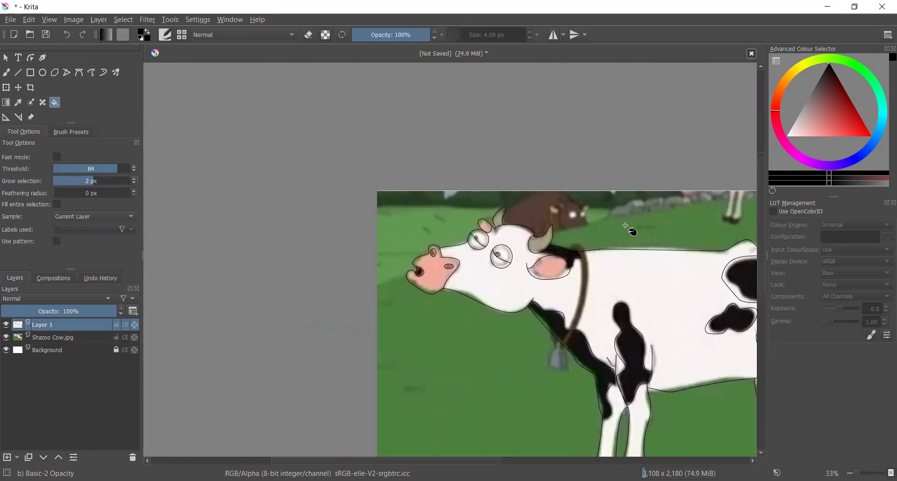
- Fill the patch behind the ear and the chest, shoulder and flank patches with black
scroll(473, 281, "up", 2)
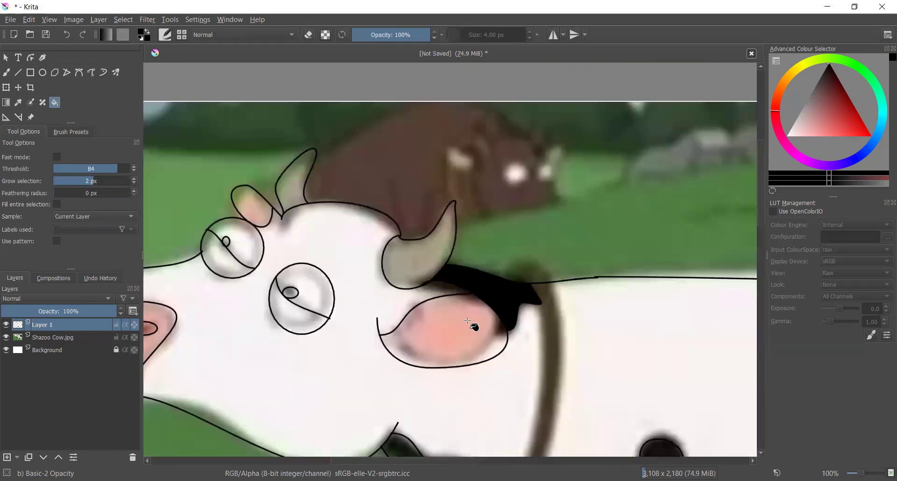
scroll(477, 289, "down", 4)
scroll(491, 292, "up", 3)
left_click(598, 310)
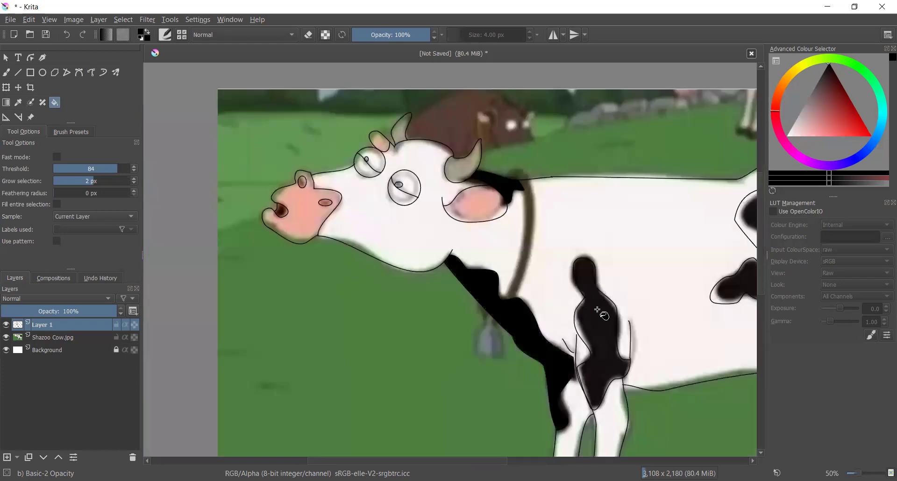
scroll(603, 311, "down", 1)
scroll(663, 307, "down", 2)
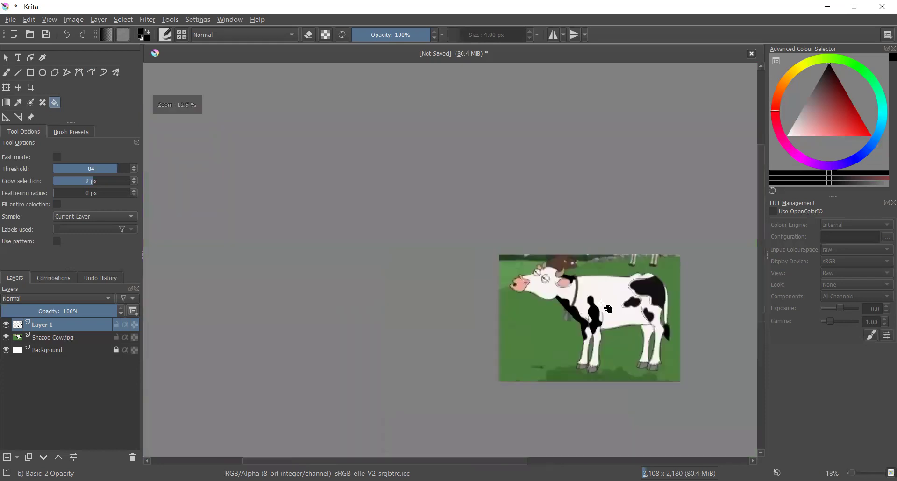
scroll(626, 308, "up", 2)
left_click(593, 308)
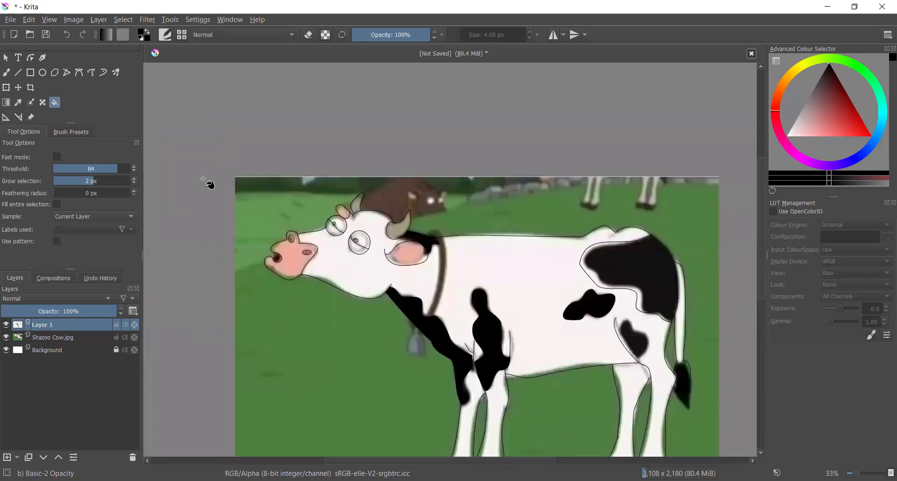
- Trace the hind thigh patch's outline with the freehand path tool, closing it against the thigh crease line
left_click(91, 72)
key("1")
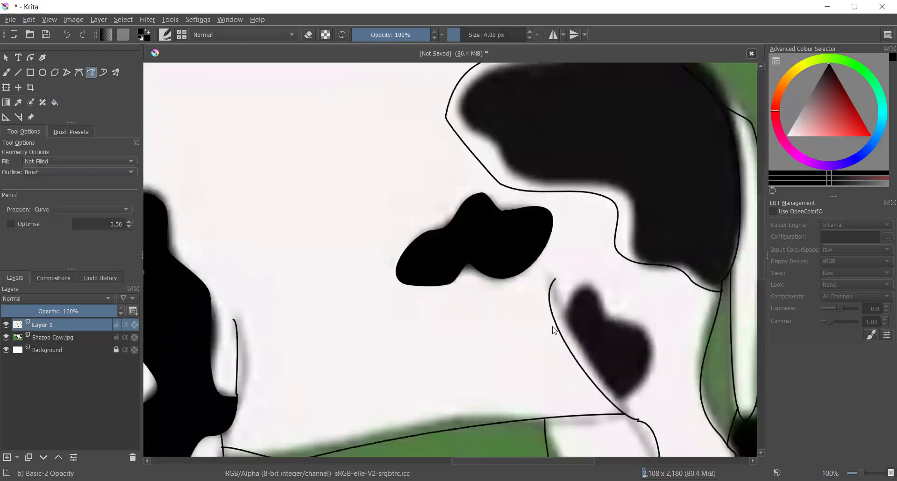
mouse_move(585, 287)
left_mouse_down()
mouse_move(608, 323)
mouse_move(625, 326)
mouse_move(626, 407)
left_mouse_up()
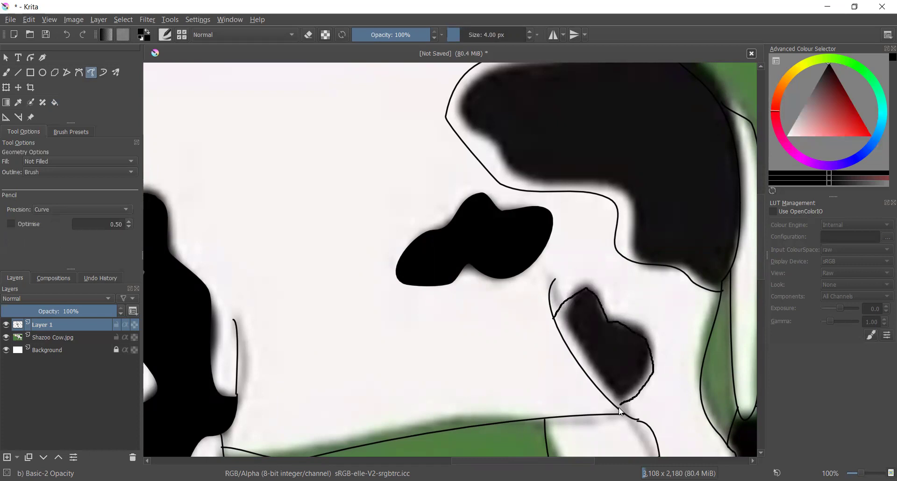
scroll(621, 412, "up", 5)
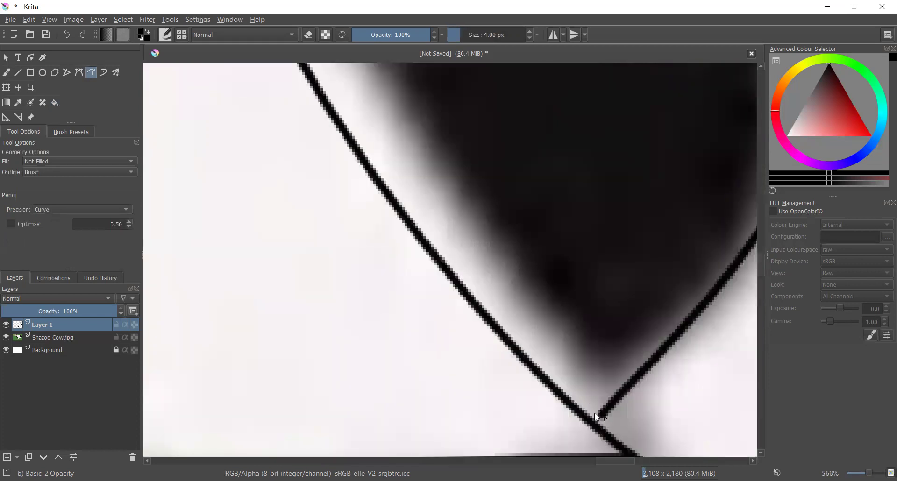
scroll(434, 329, "down", 4)
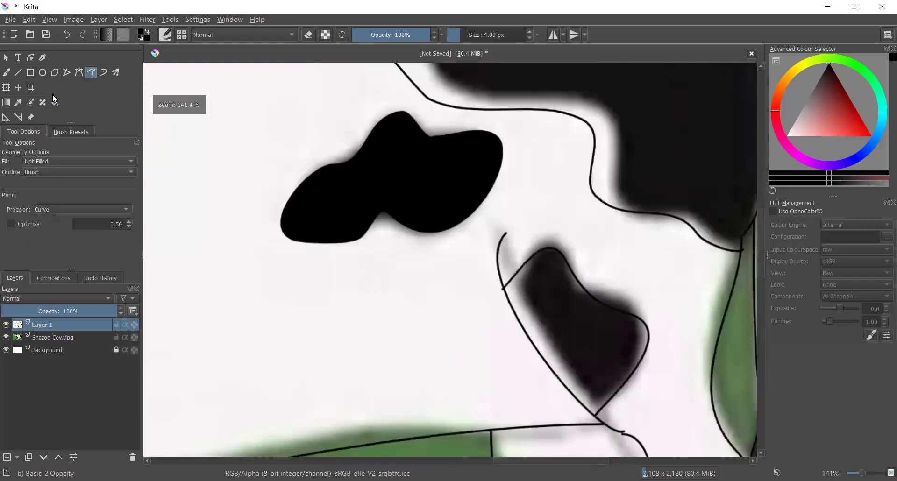
- Fill the hind thigh patch and the tail tuft with black
left_click(55, 101)
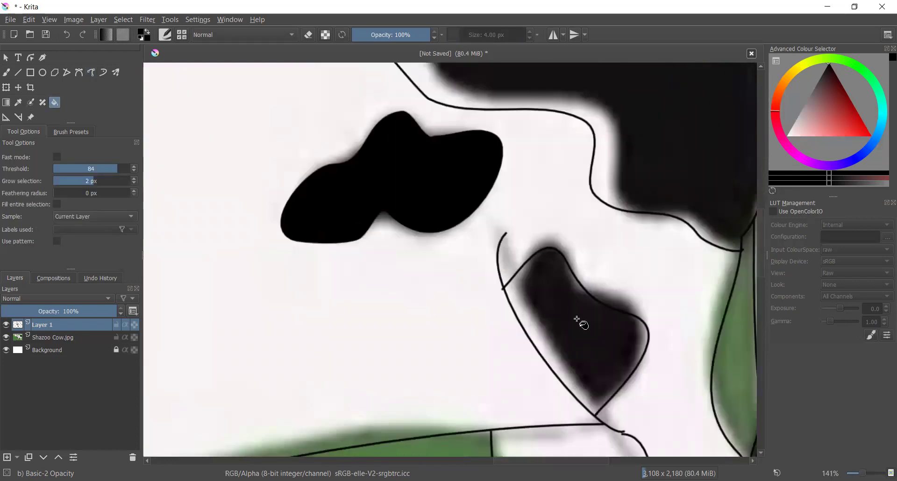
scroll(579, 322, "down", 6)
scroll(617, 357, "up", 3)
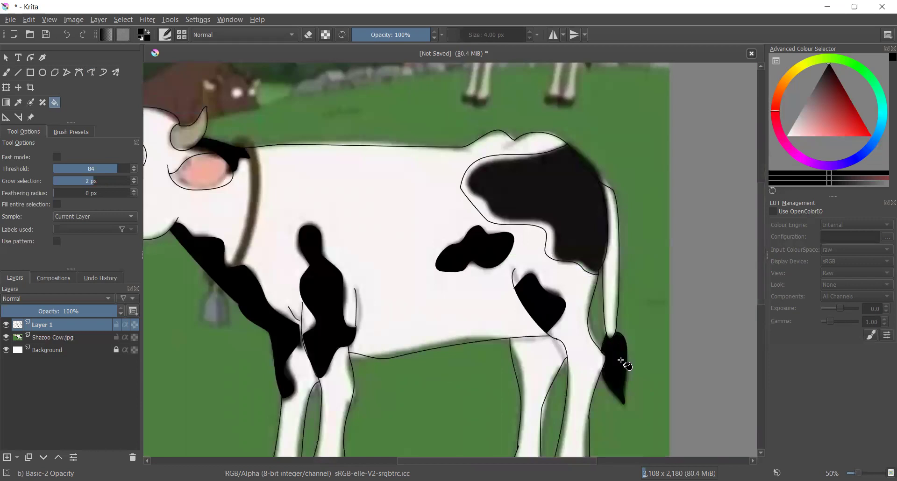
scroll(620, 358, "down", 2)
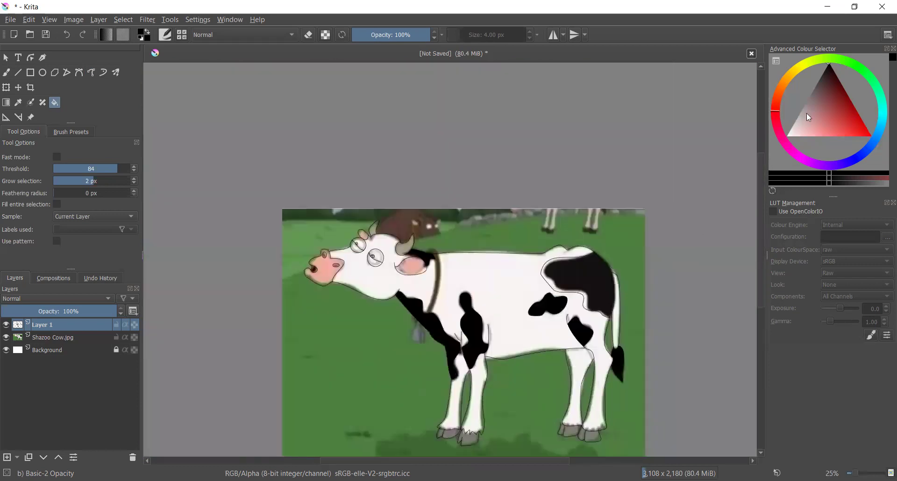
- Close the gap between the far hind leg's ankle and its hoof outline with a short stroke
scroll(575, 423, "up", 3)
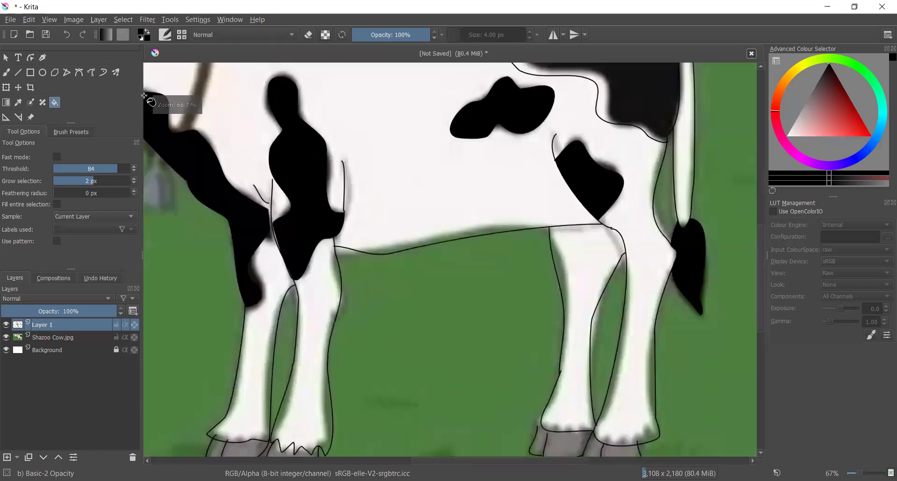
left_click(91, 73)
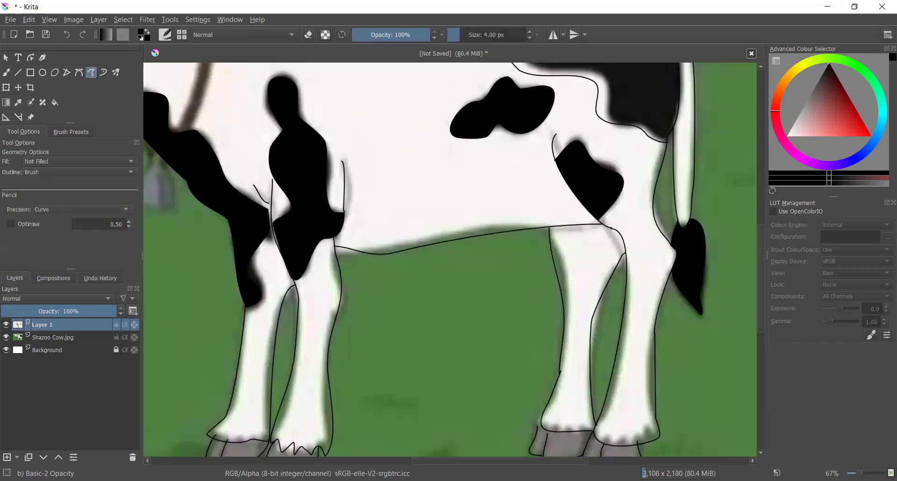
scroll(514, 418, "up", 1)
scroll(501, 410, "up", 1)
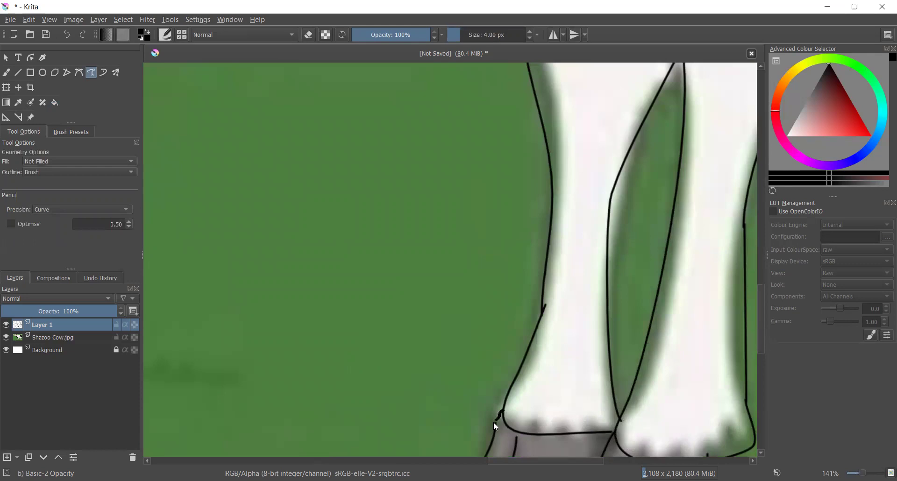
scroll(516, 419, "up", 2)
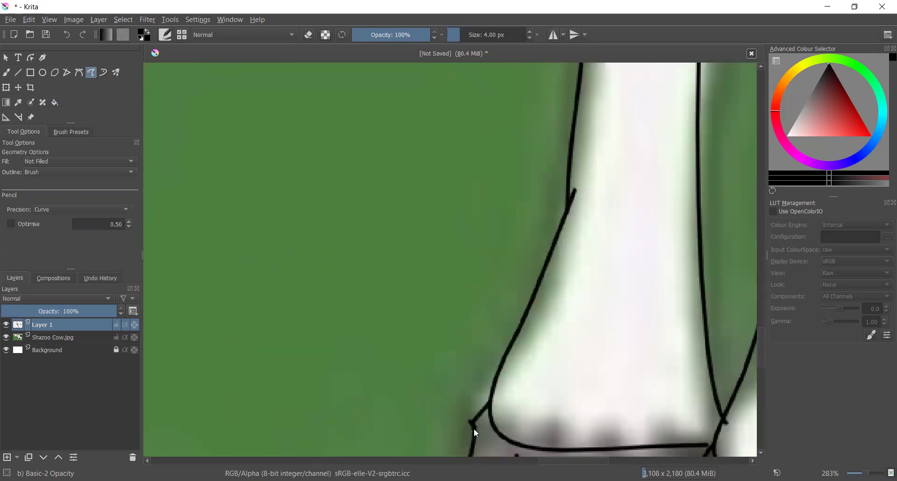
scroll(512, 439, "down", 5)
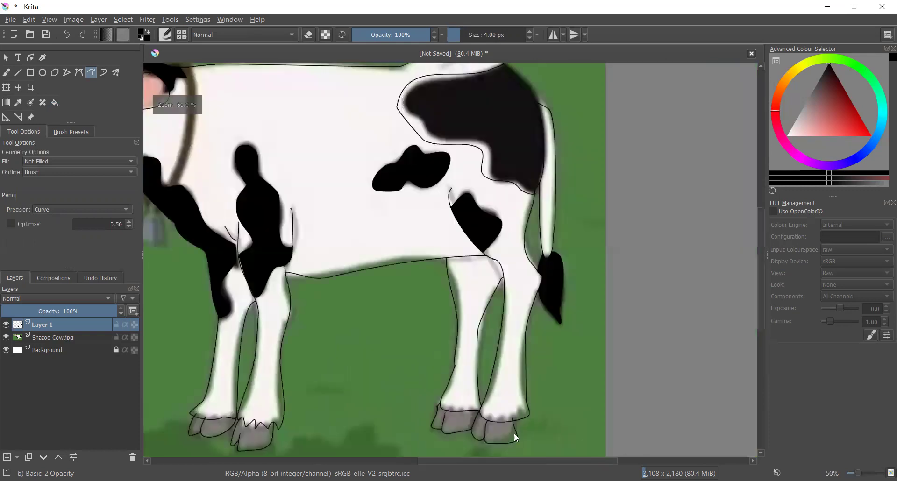
- Choose a mid grey and fill the two hind hooves with it
left_click(802, 99)
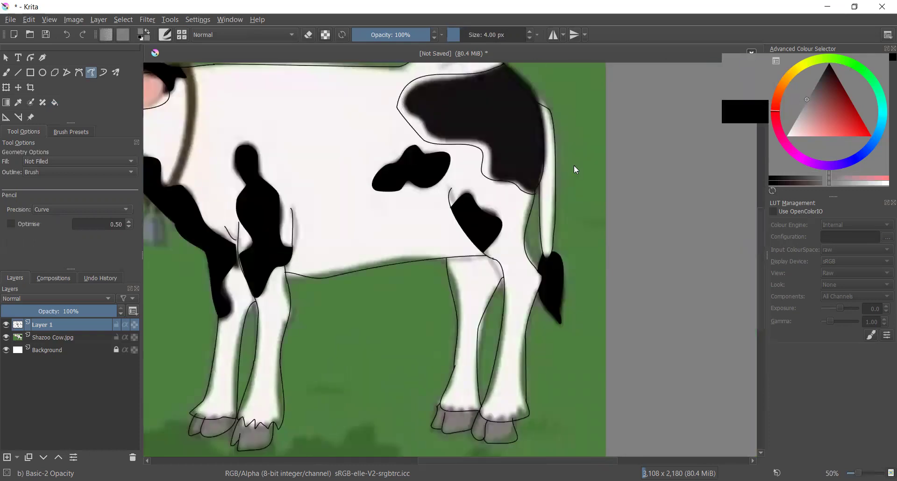
left_click(55, 103)
key("d")
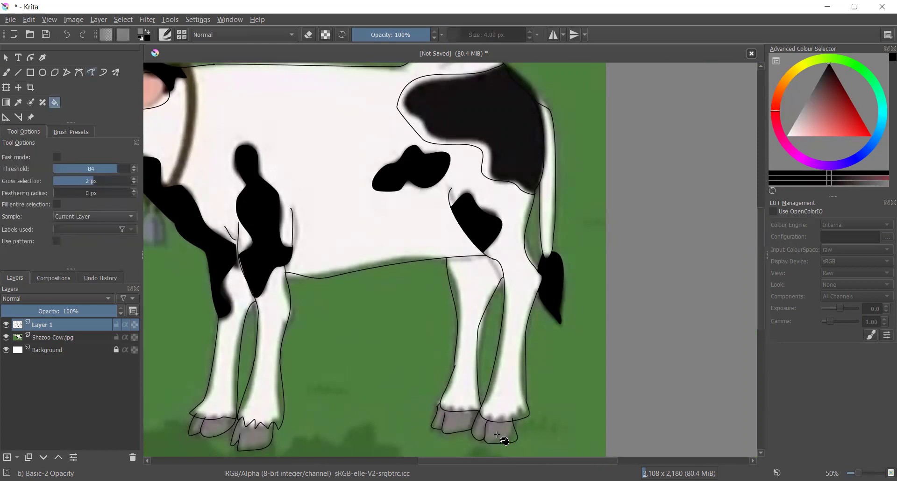
left_click(483, 433)
left_click(473, 426)
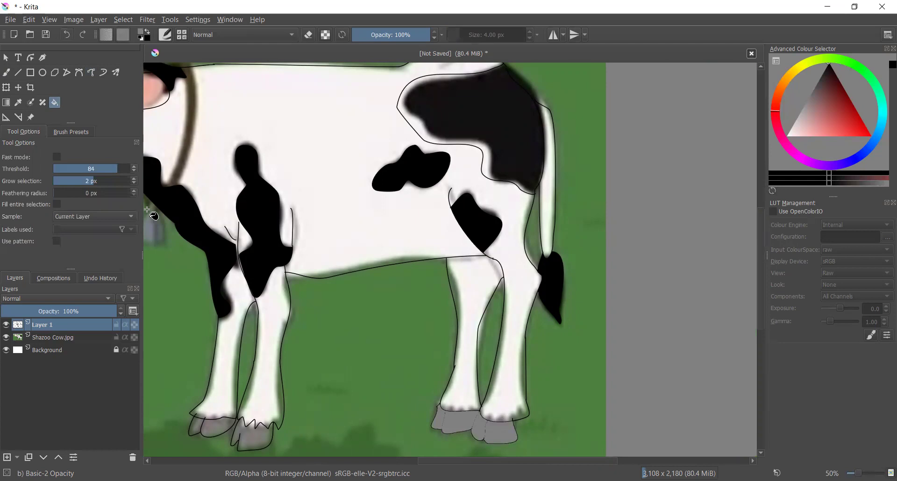
- Undo the grey fill of the far hind hoof and set the fill's Grow selection to 1 px
left_click(185, 198)
left_click(134, 183)
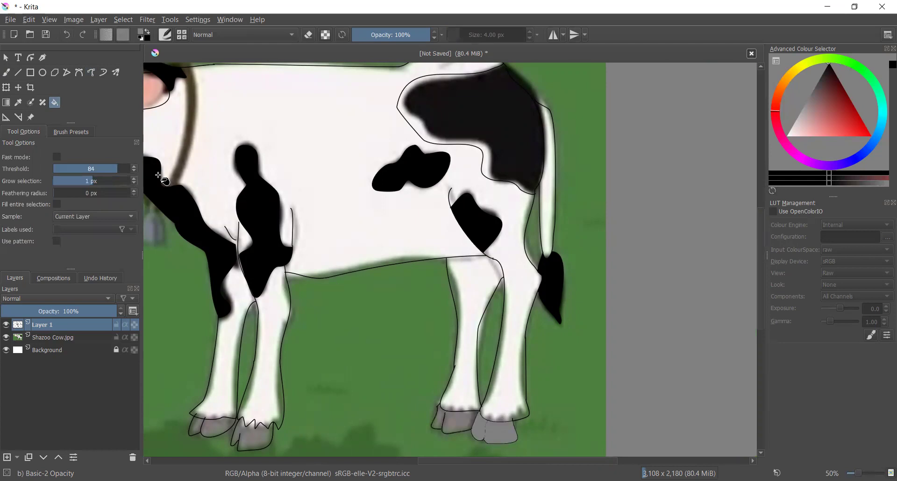
left_click(63, 38)
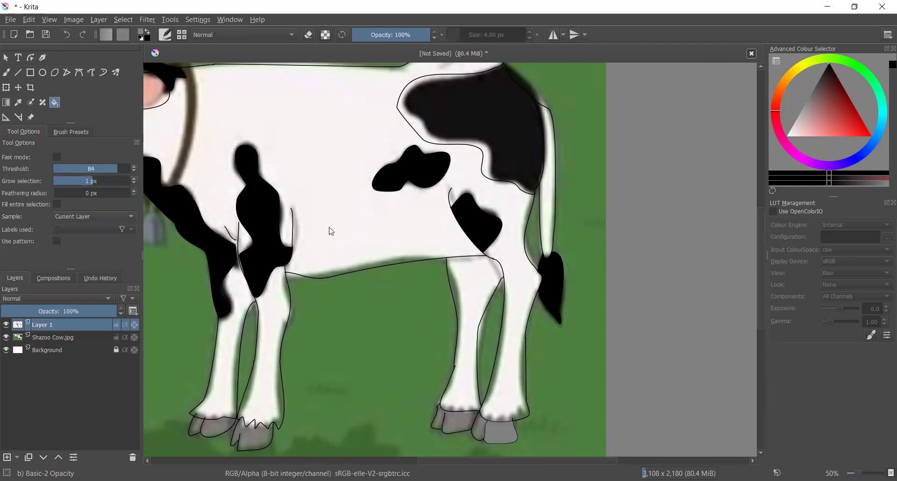
- Fill the hooves of the hind and front legs with the mid grey
scroll(486, 456, "up", 2)
scroll(497, 395, "up", 1)
left_click(497, 394)
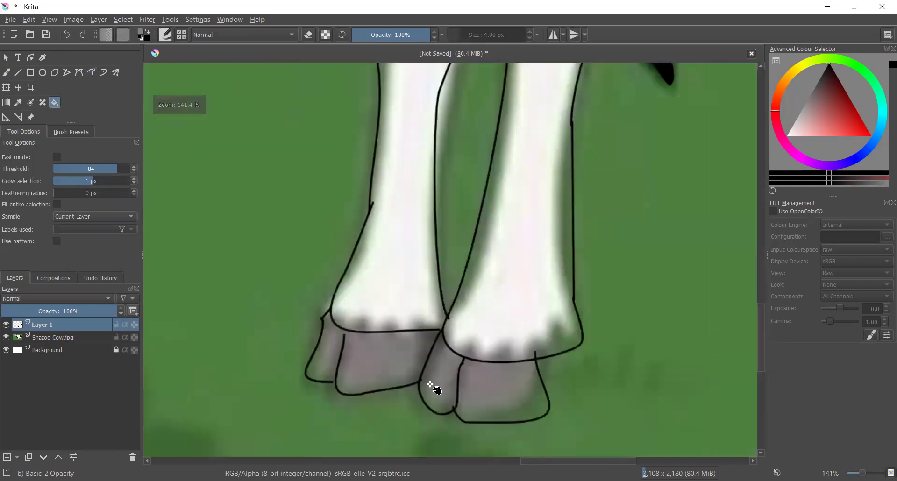
left_click(436, 391)
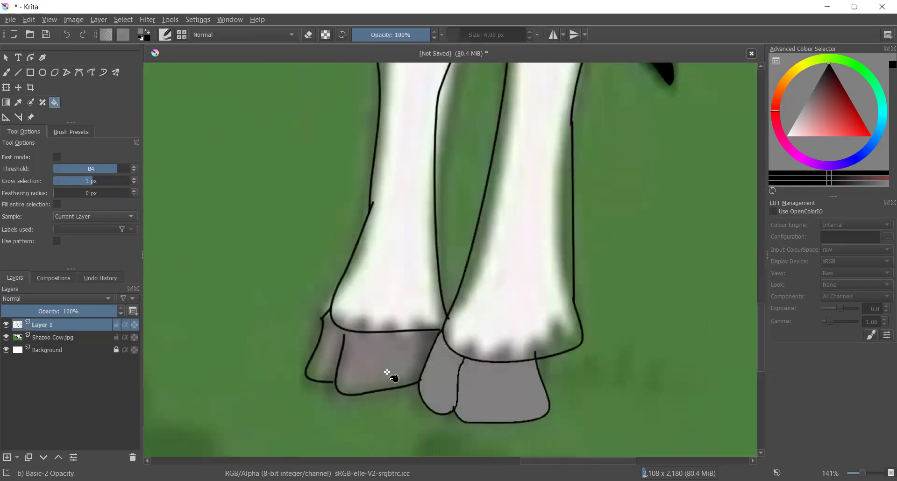
scroll(288, 376, "down", 4)
left_click(226, 378)
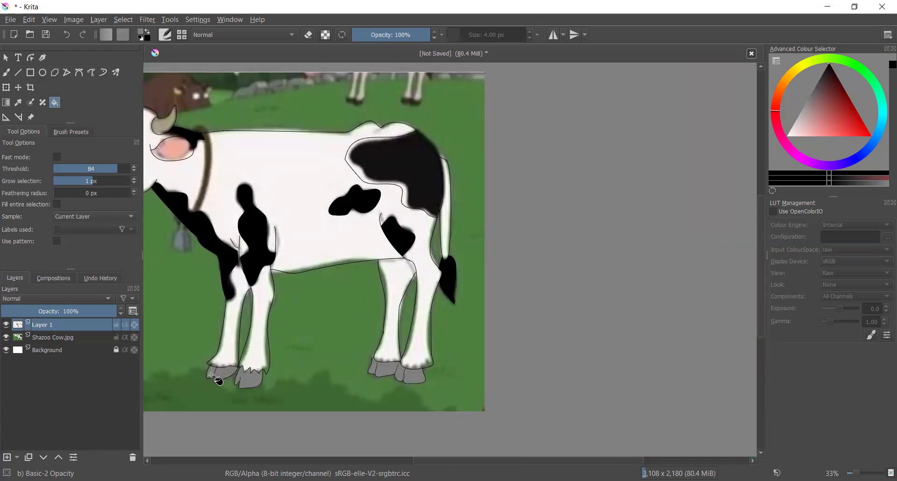
- Try to fill the large rump patch with black
scroll(270, 302, "down", 2)
scroll(275, 304, "up", 1)
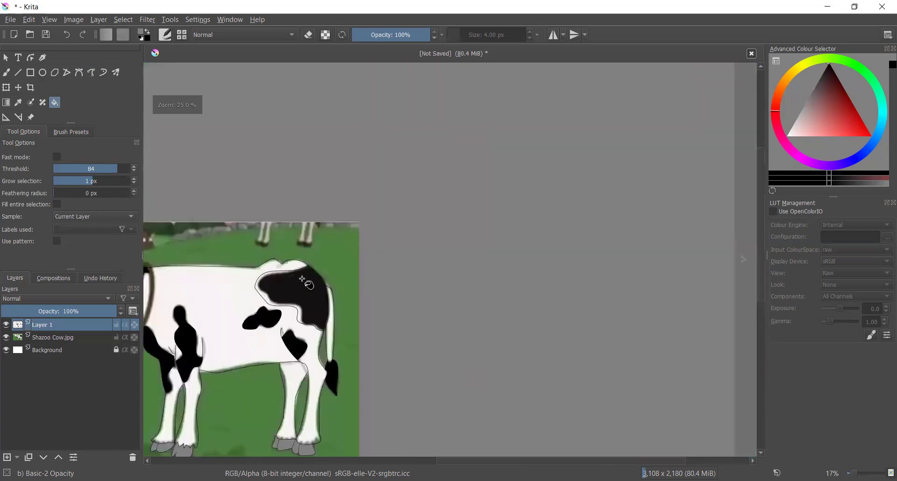
scroll(276, 294, "up", 3)
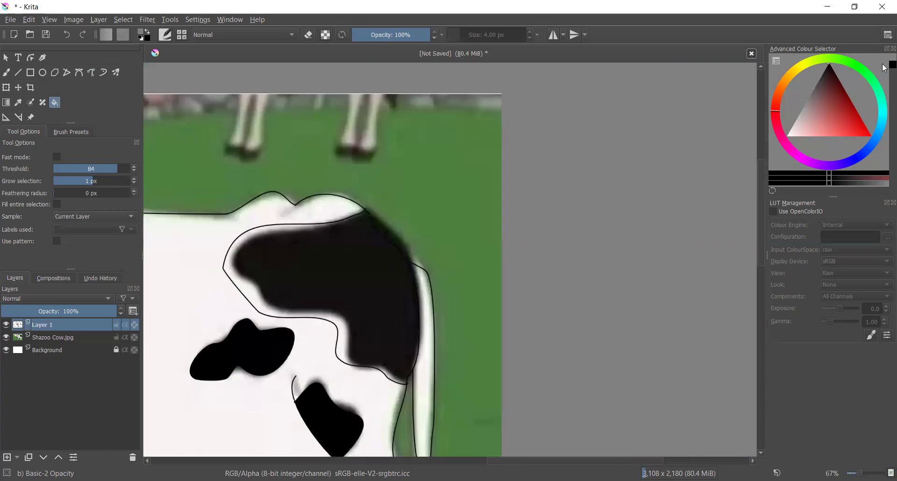
left_click(348, 243)
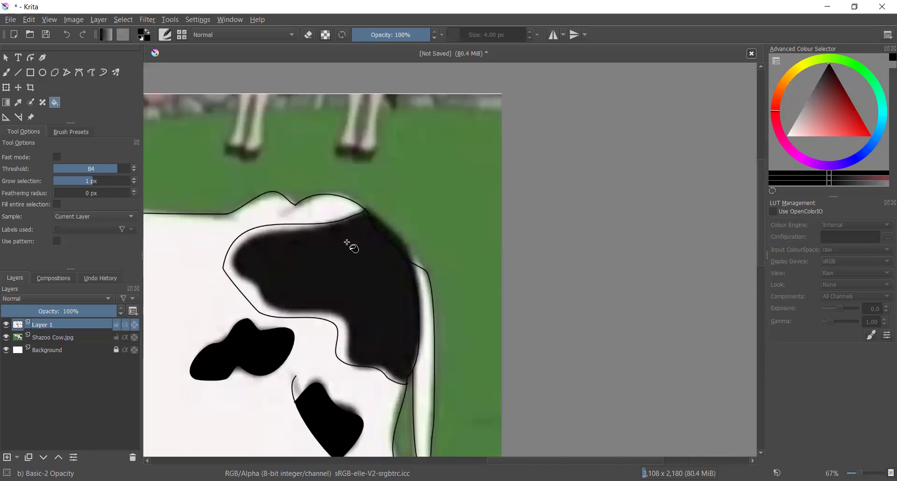
key("minus")
key("minus")
key("minus")
key("minus")
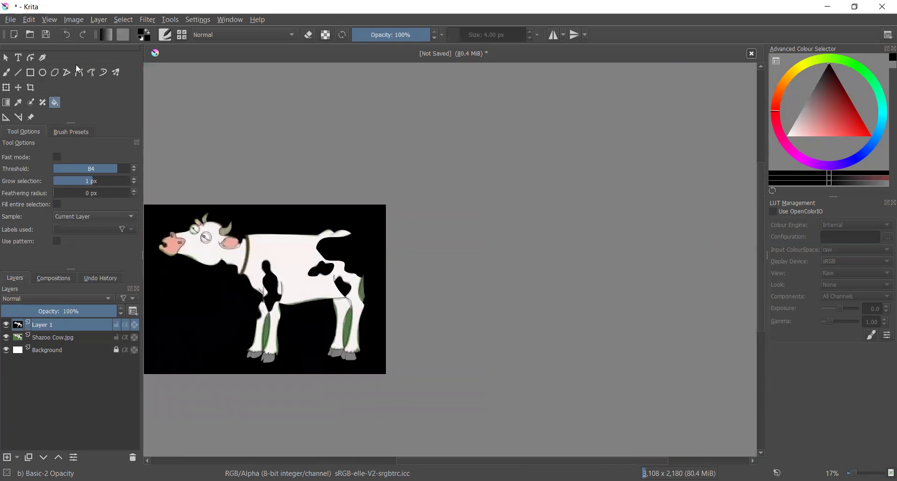
- Hide the Shazoo Cow.jpg reference layer and close the gap in the outline above the rump patch with a short black stroke
left_click(5, 338)
scroll(226, 264, "up", 3)
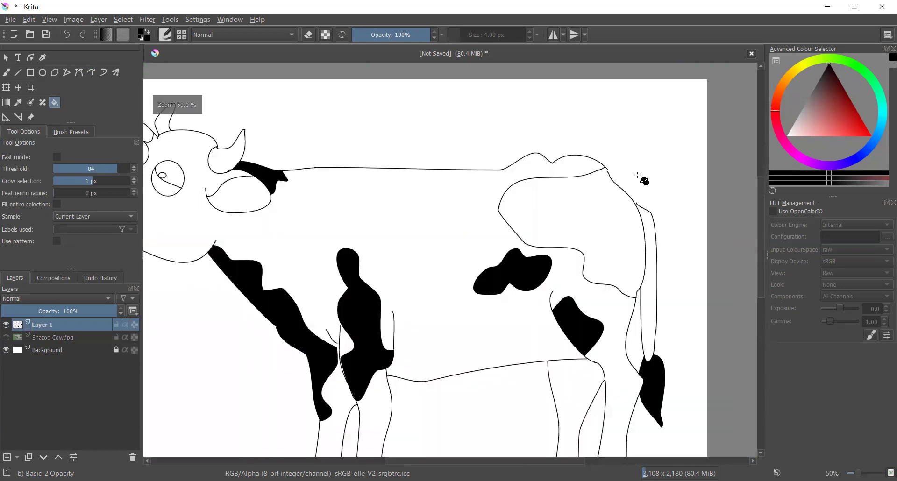
left_click(93, 69)
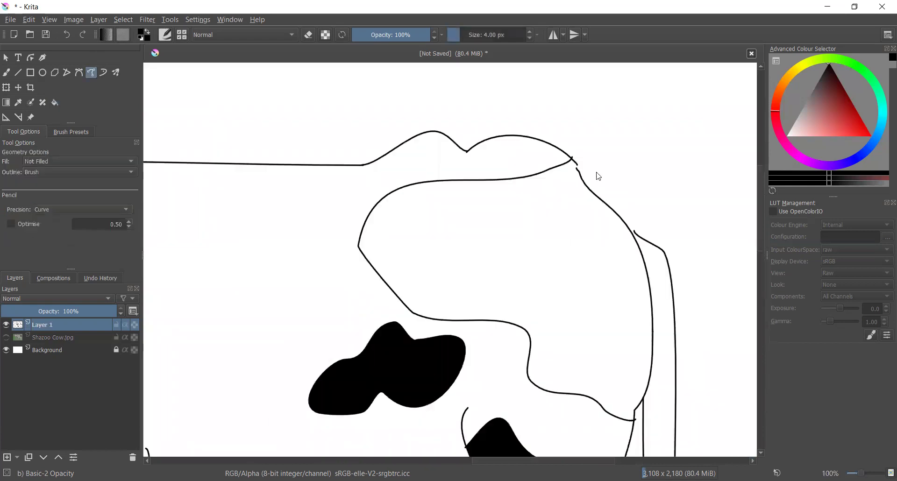
left_click_drag(537, 153, 540, 168)
- Fill the large rump patch with black
left_click(55, 103)
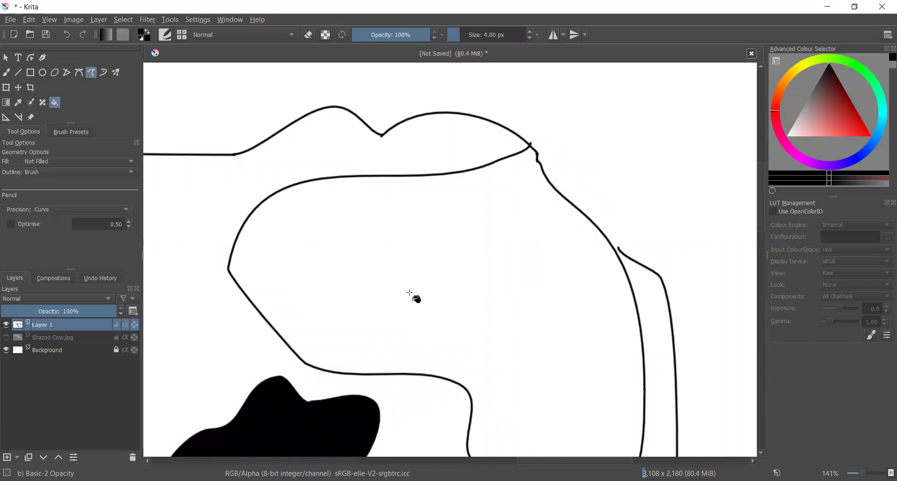
left_click(410, 293)
scroll(410, 294, "down", 10)
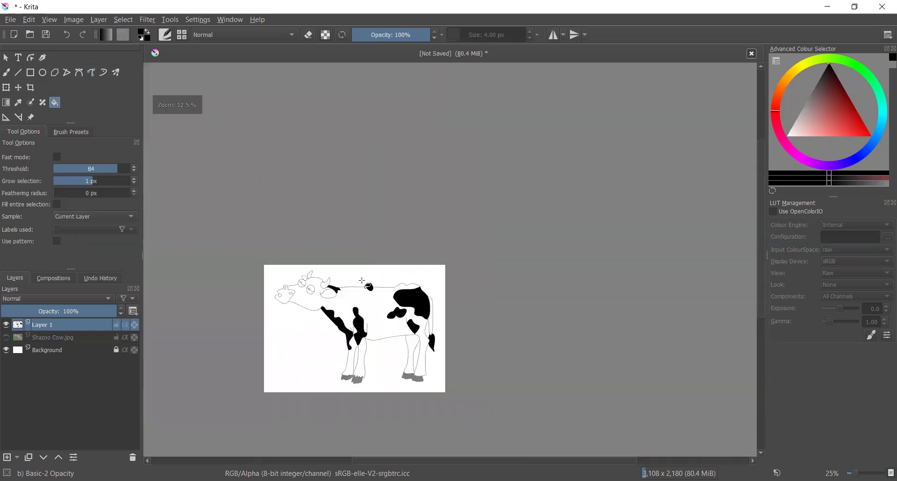
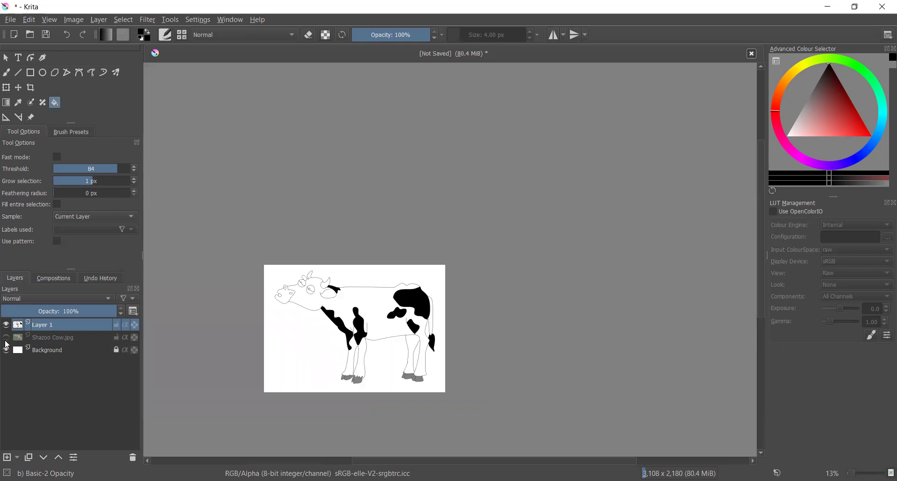
- Show the Shazoo Cow.jpg reference layer again, choose white and fill the cow's head, body and hind legs with it
left_click(6, 338)
left_click(787, 136)
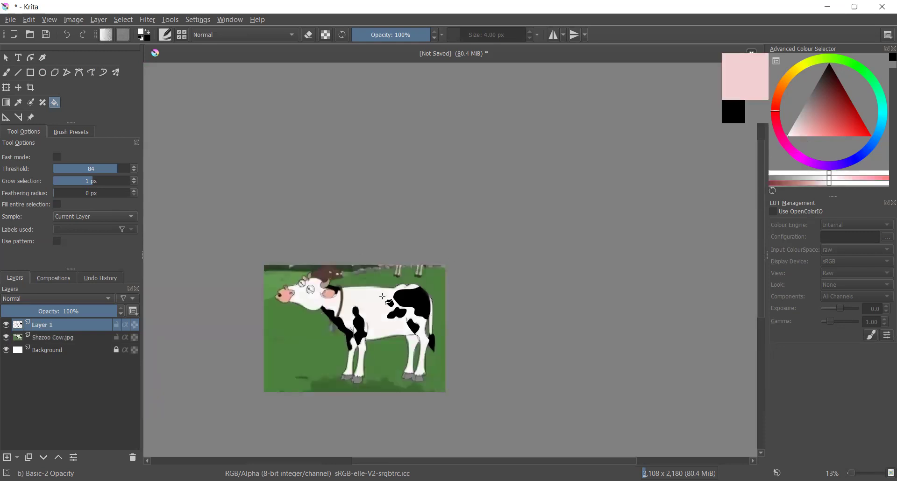
scroll(368, 296, "up", 2)
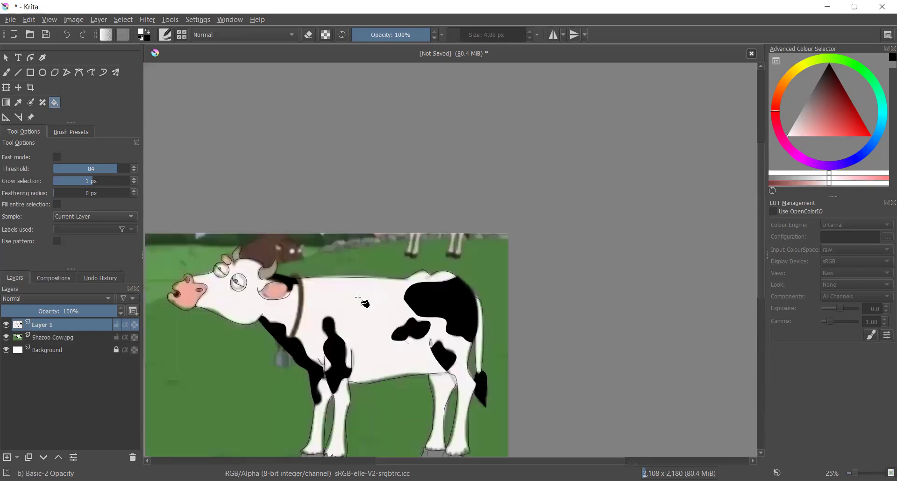
left_click(356, 308)
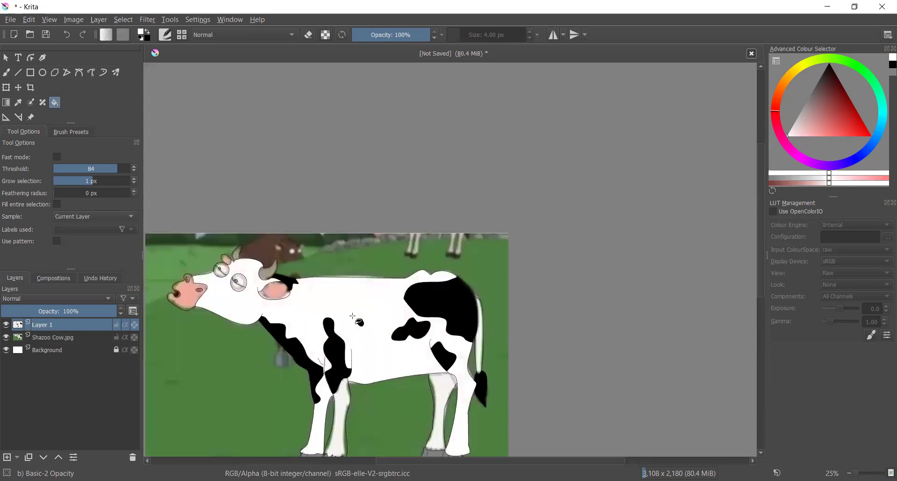
scroll(402, 373, "down", 1)
scroll(417, 363, "up", 1)
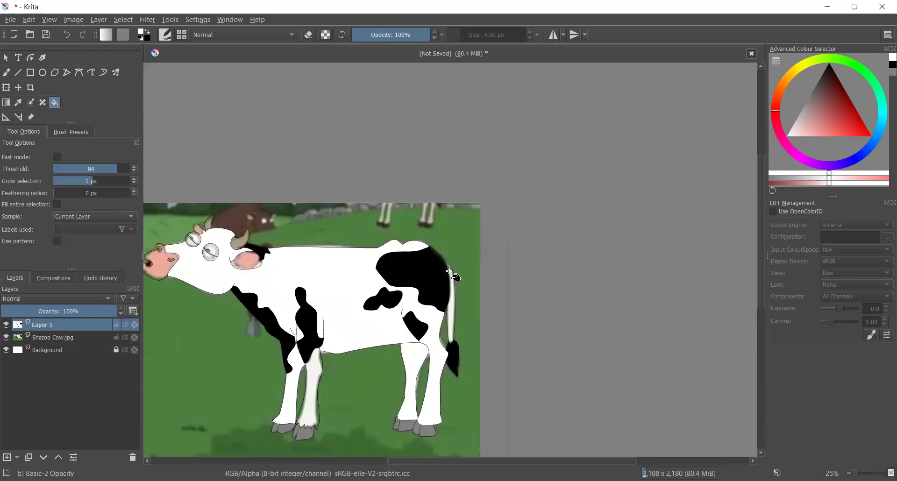
- Undo the white tail fill and join the tail's upper outline to the rump patch with a short black stroke
scroll(450, 267, "up", 1)
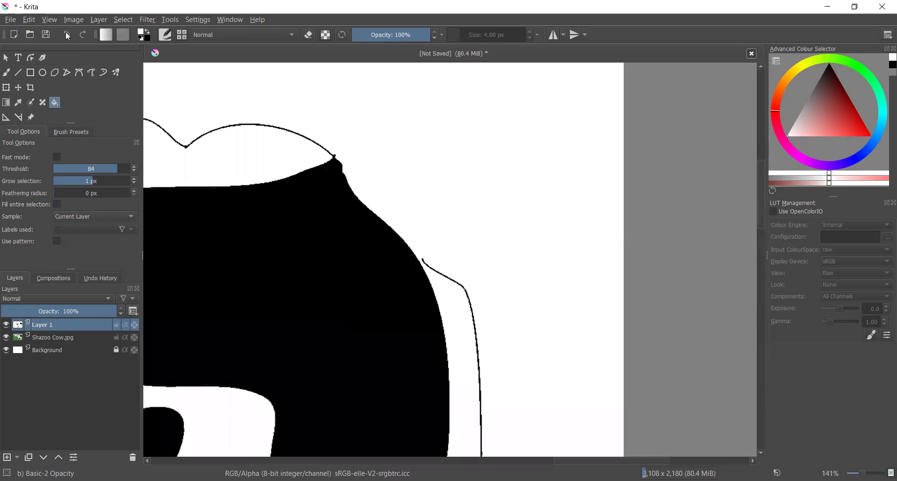
left_click(66, 32)
left_click(90, 73)
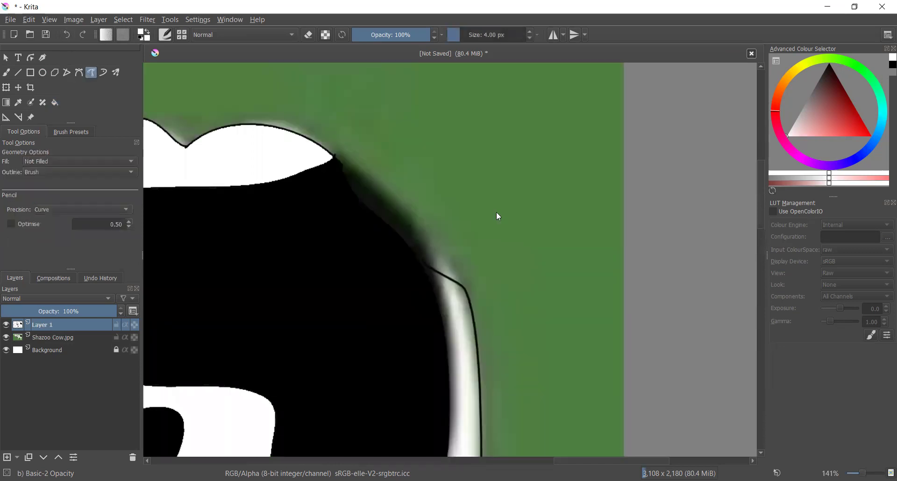
scroll(355, 313, "up", 2)
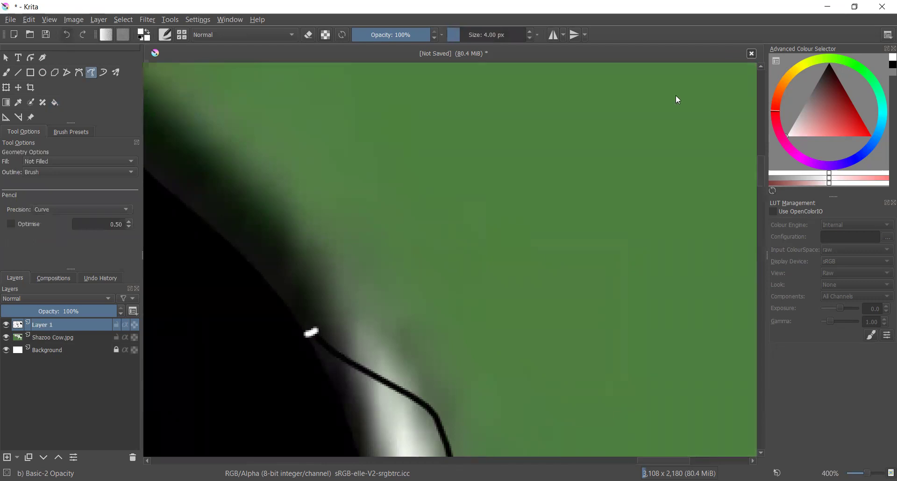
key("ctrl+z")
key("x")
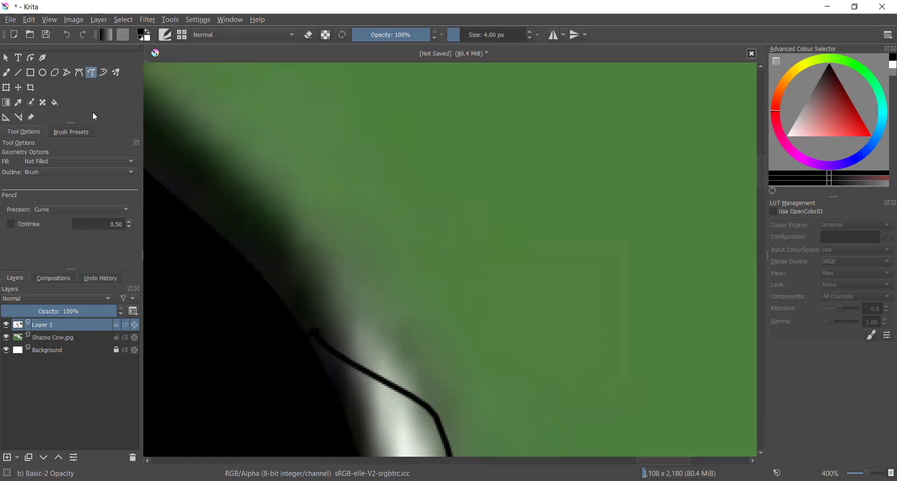
- Fill the tail with white
left_click(55, 102)
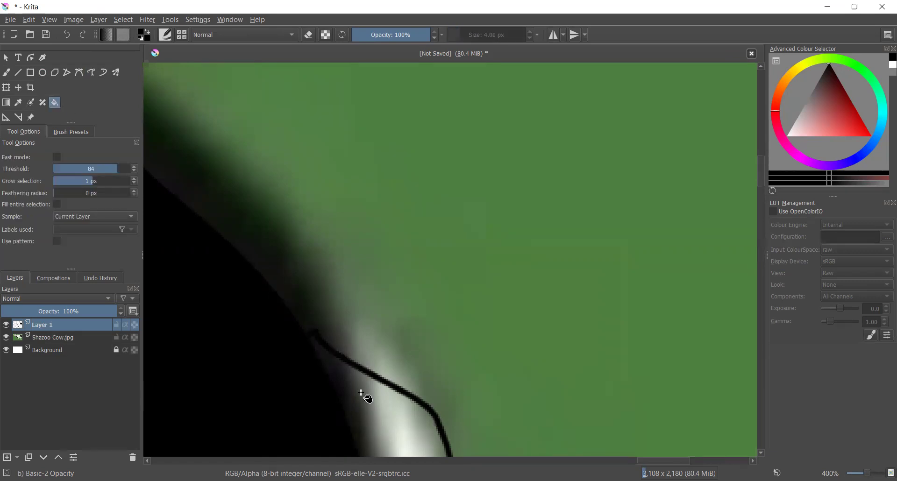
scroll(361, 393, "down", 7)
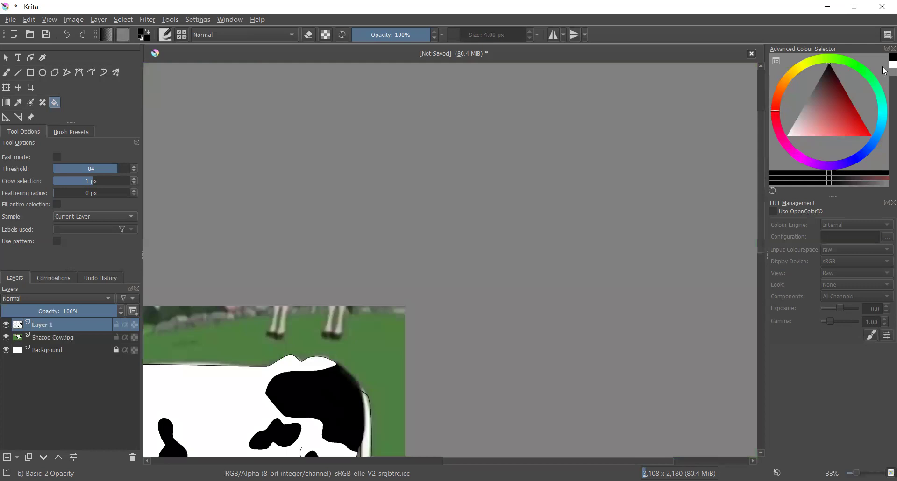
left_click(883, 67)
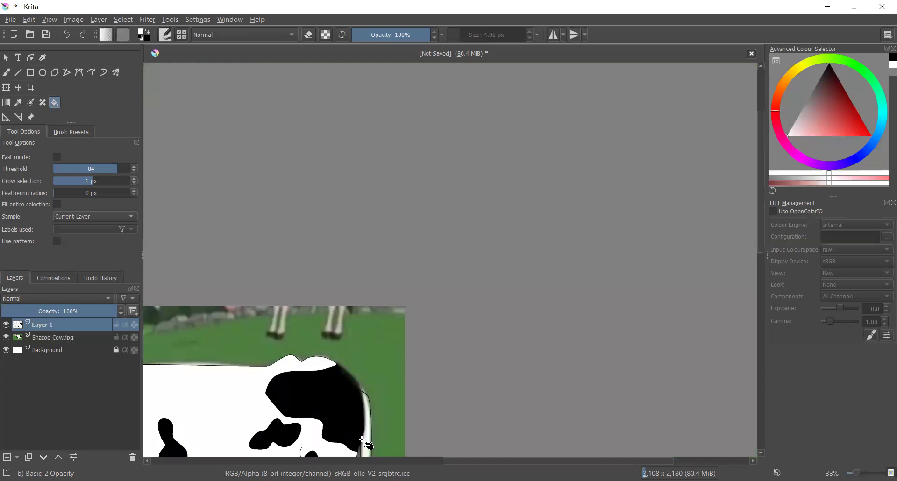
scroll(362, 440, "up", 2)
scroll(362, 439, "down", 3)
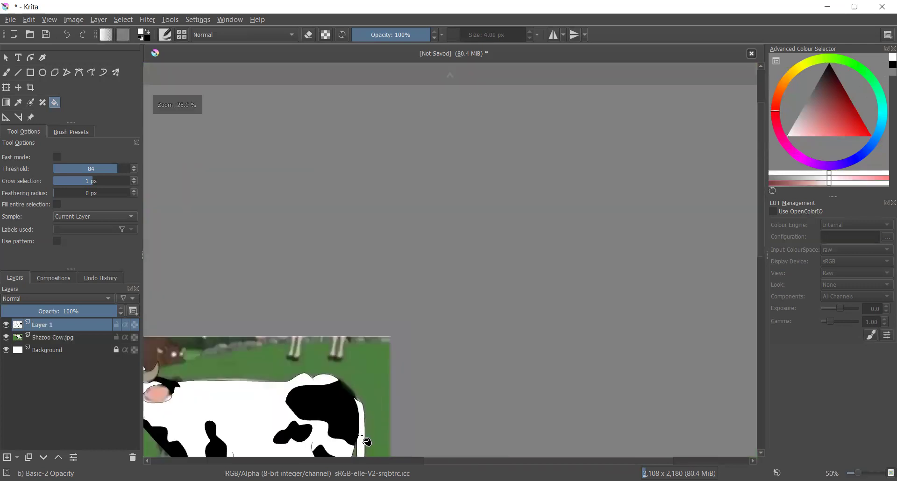
scroll(643, 306, "down", 3)
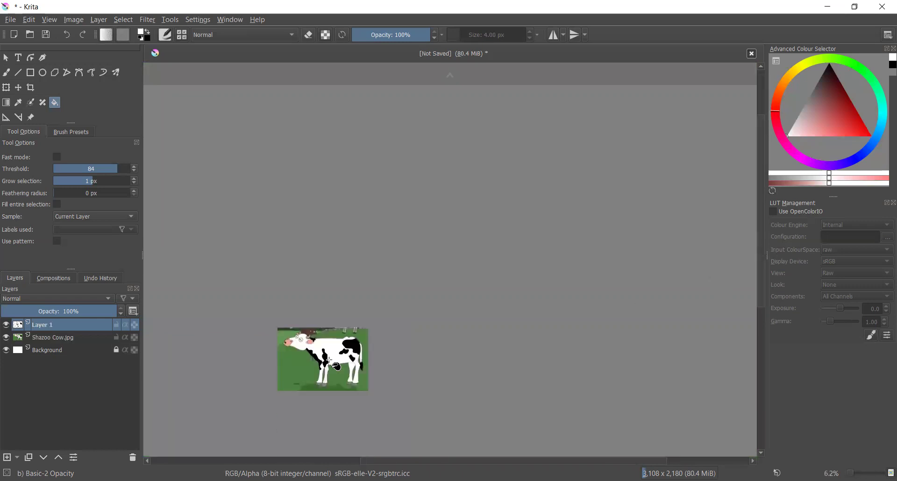
scroll(323, 355, "up", 2)
scroll(320, 353, "up", 4)
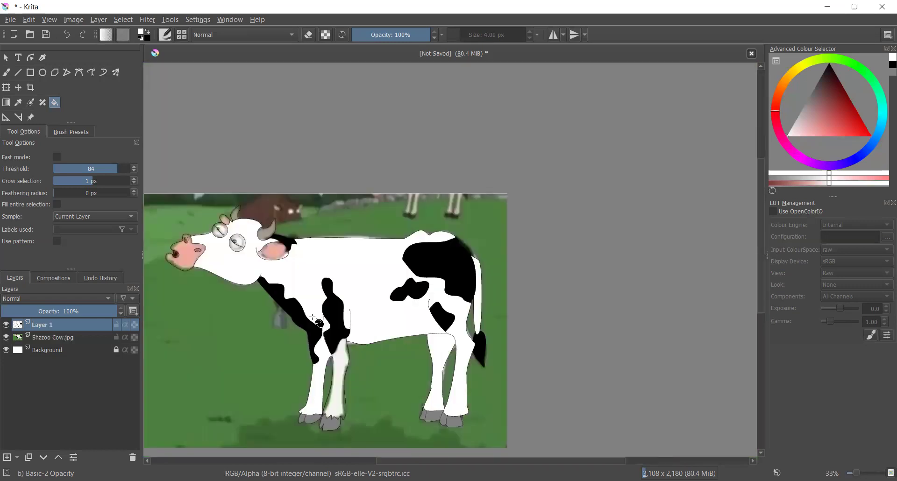
- Choose a light pink and fill the near ear and the muzzle with it
left_click(823, 133)
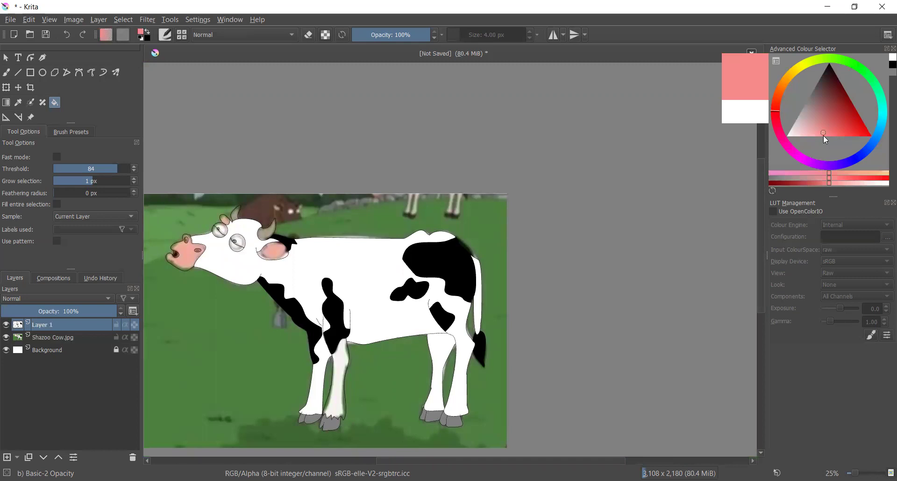
scroll(206, 264, "up", 2)
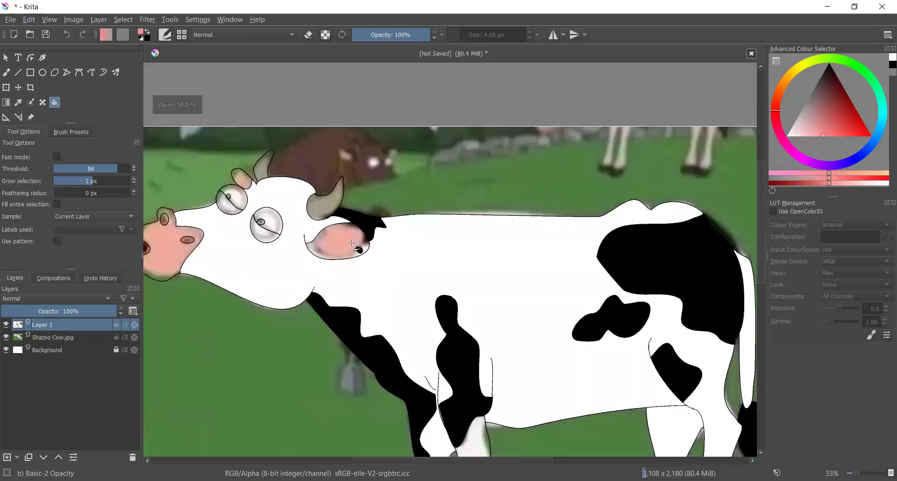
left_click(327, 243)
left_click(168, 252)
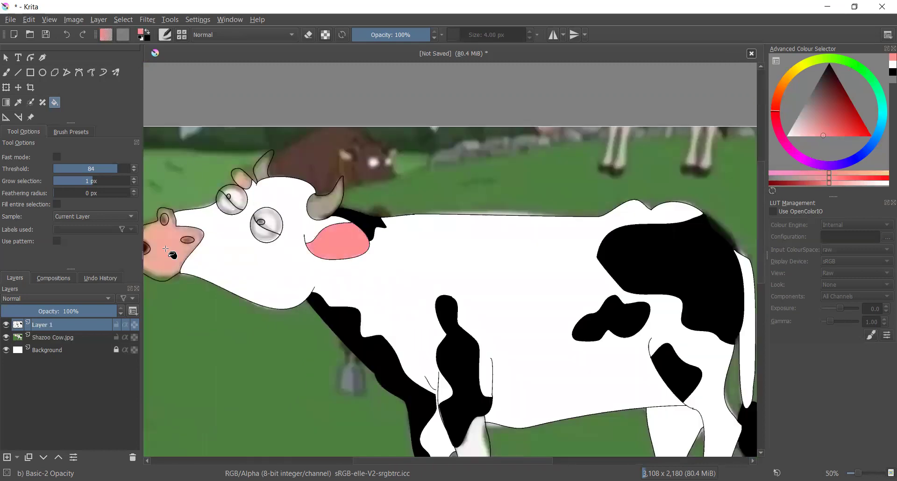
key("minus")
key("minus")
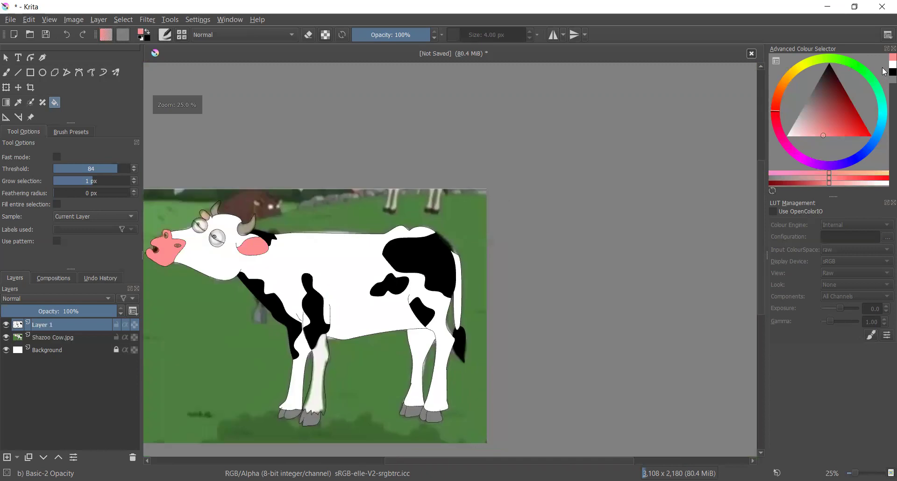
- Choose white again and fill the white areas of the cow's two eyes
left_click(892, 65)
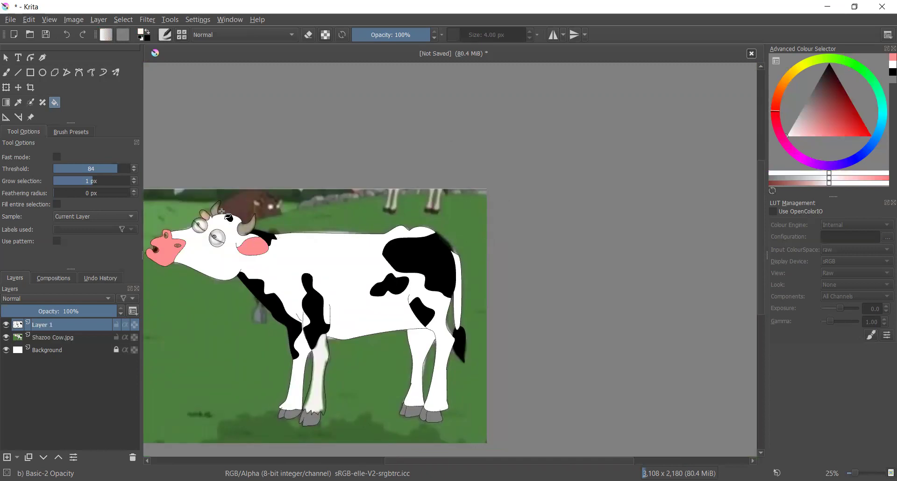
key("plus")
key("plus")
key("plus")
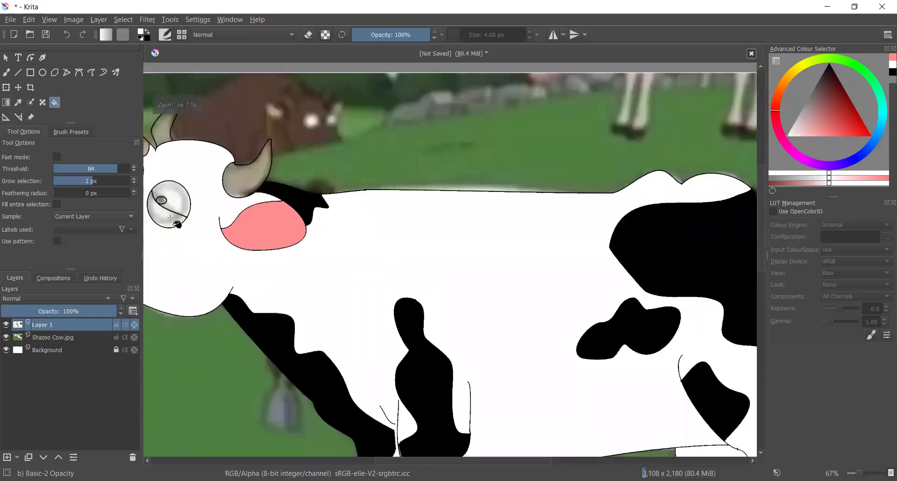
scroll(171, 219, "down", 4)
scroll(160, 203, "up", 1)
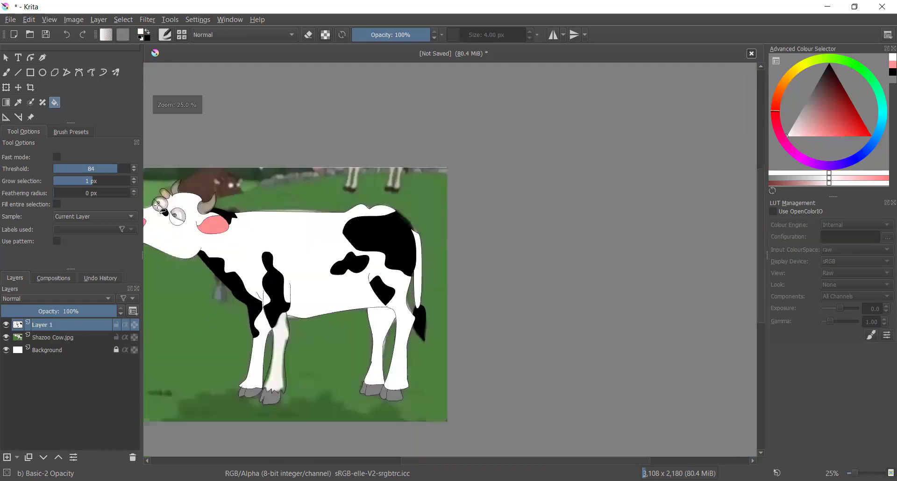
scroll(161, 205, "up", 3)
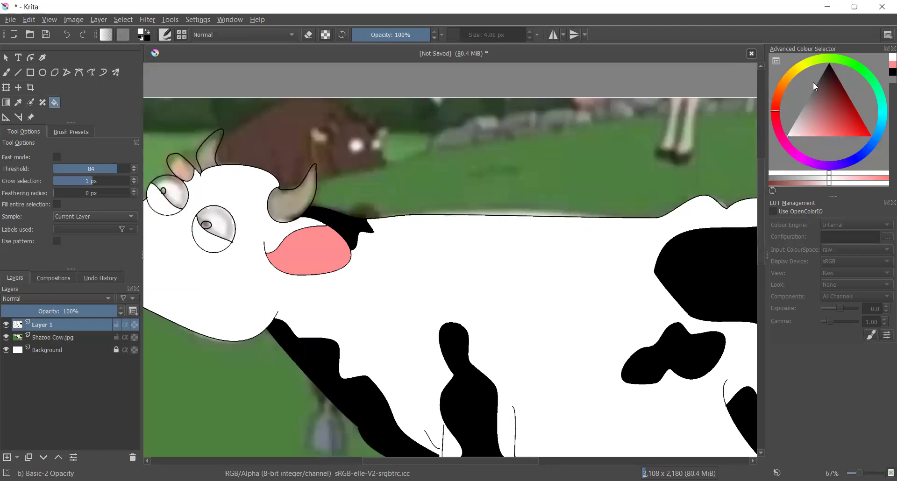
- Choose a pale cream colour and fill the upper area of both of the cow's eyeballs with it
left_click(791, 75)
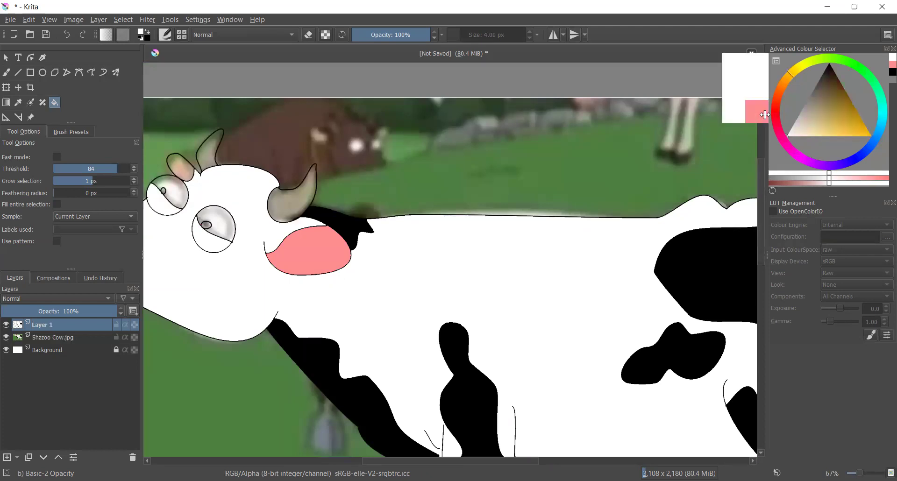
left_click(799, 137)
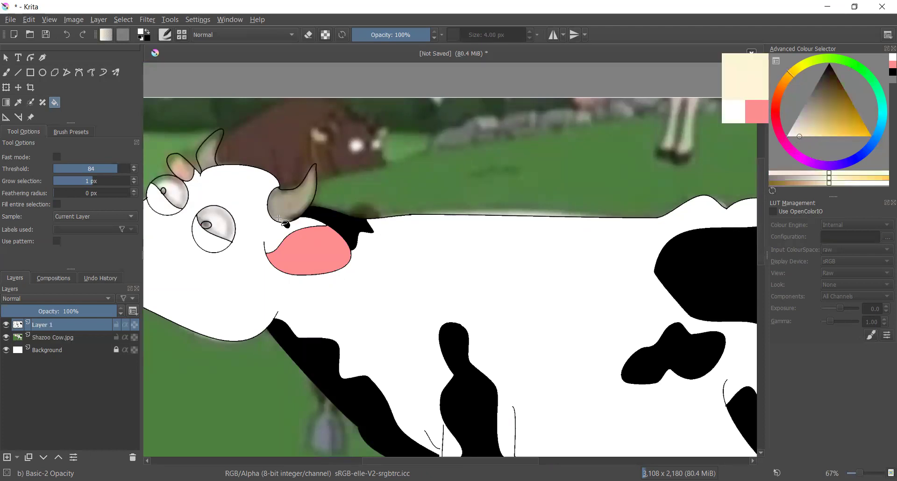
left_click(222, 218)
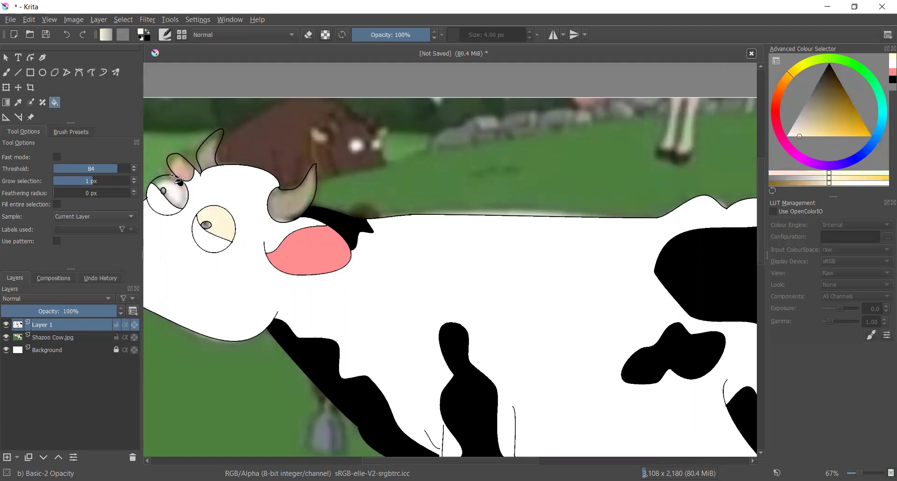
left_click(171, 180)
- Choose black from the recently used colours and fill the pupils of both eyes
left_click(884, 84)
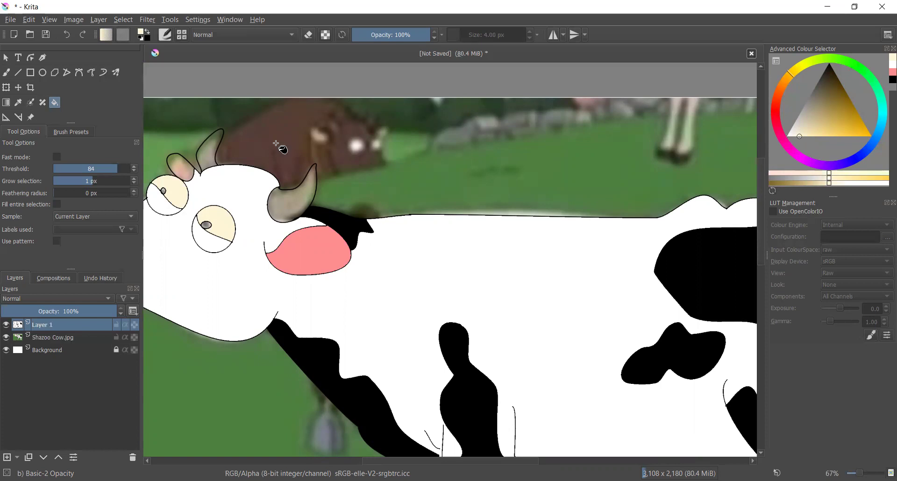
scroll(218, 214, "up", 3)
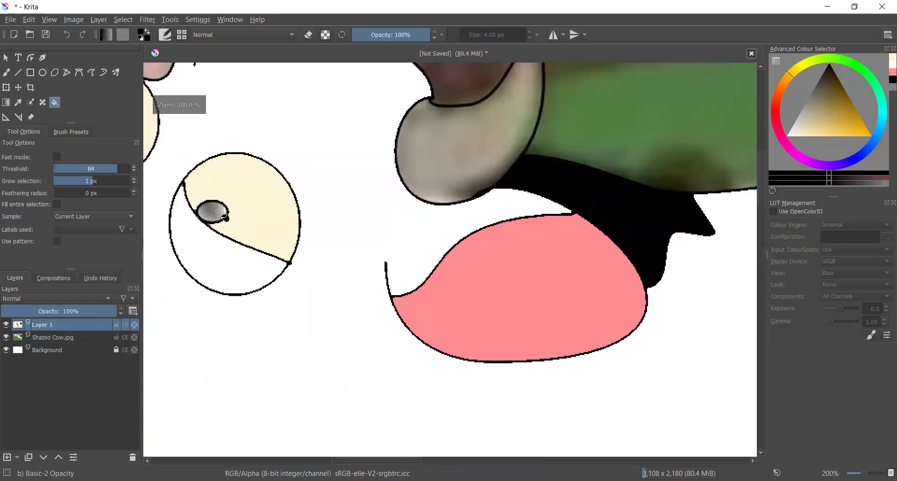
left_click(219, 212)
scroll(156, 165, "down", 2)
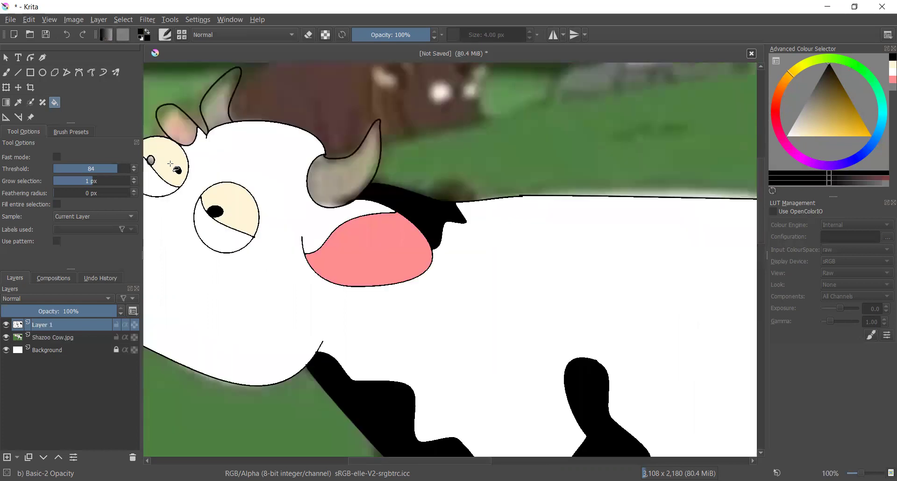
scroll(145, 159, "up", 4)
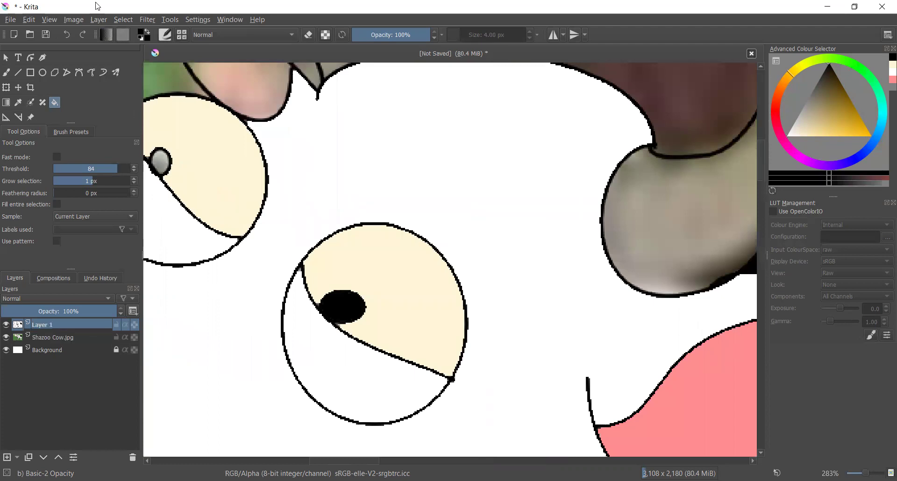
left_click(166, 161)
scroll(231, 221, "down", 1)
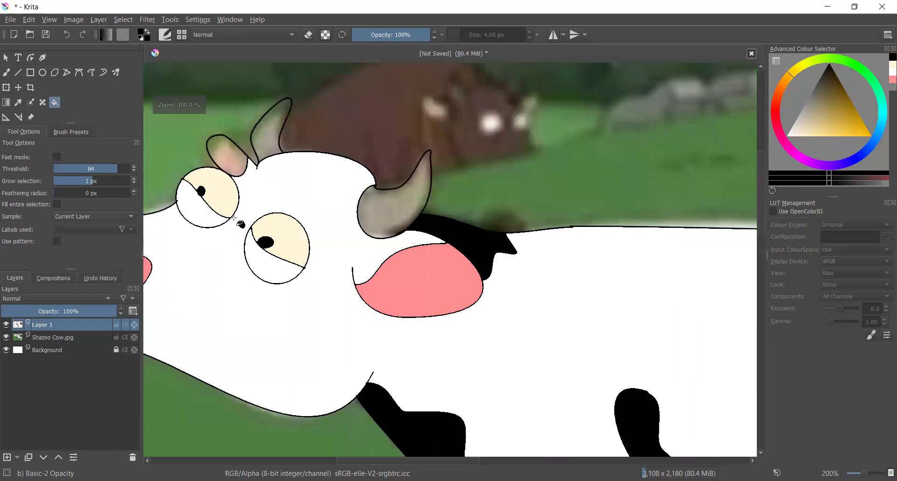
- Try filling the far ear with a mid grey and undo the fill
key("minus")
key("minus")
key("minus")
key("minus")
key("minus")
key("minus")
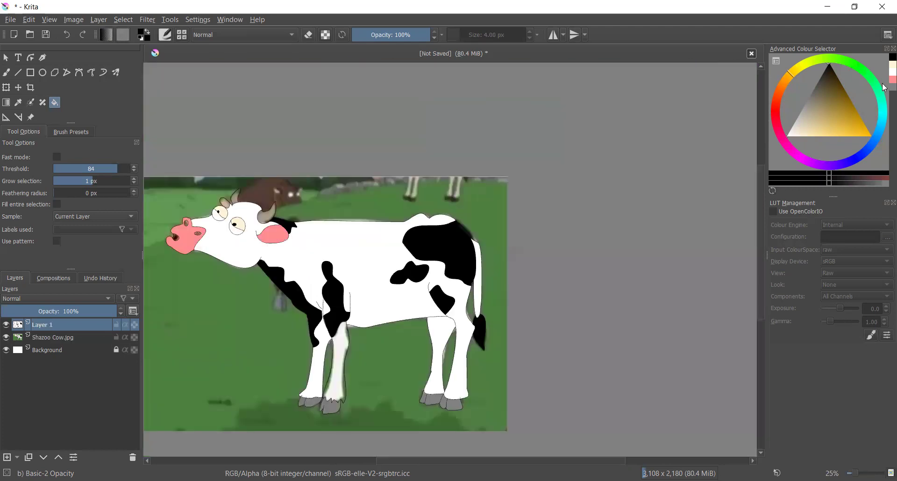
left_click(218, 197, "ctrl")
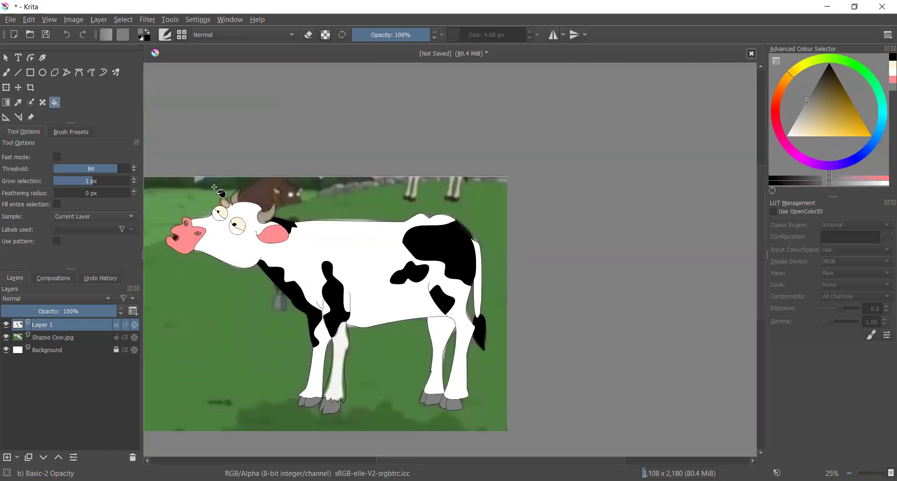
scroll(216, 195, "up", 5)
left_click(268, 236)
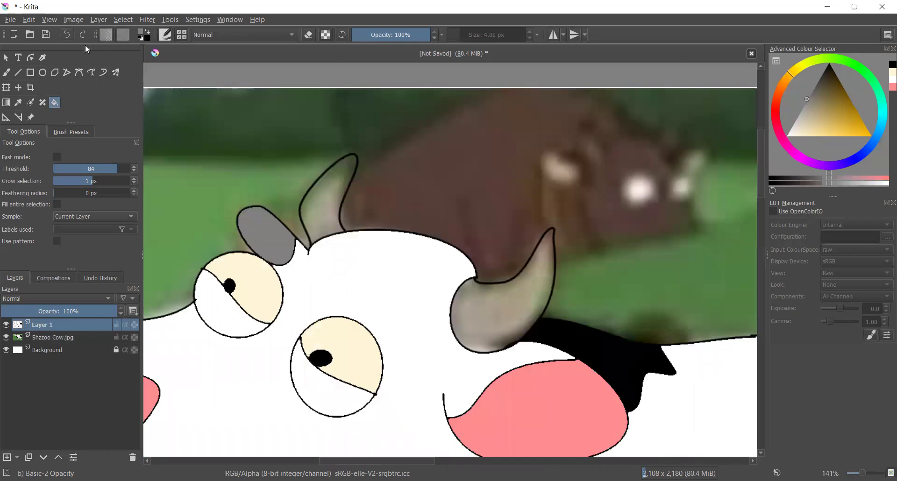
key("ctrl+z")
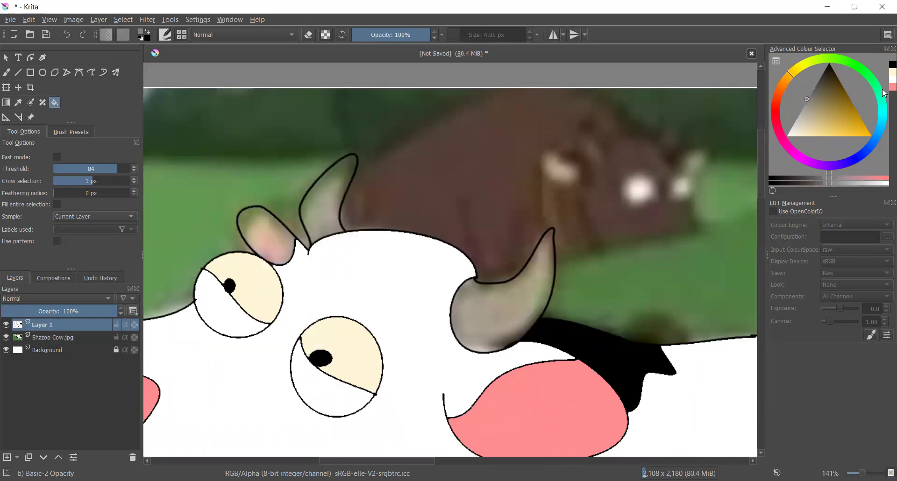
- Fill the far ear with the same light pink as the near ear
left_click(256, 226, "ctrl")
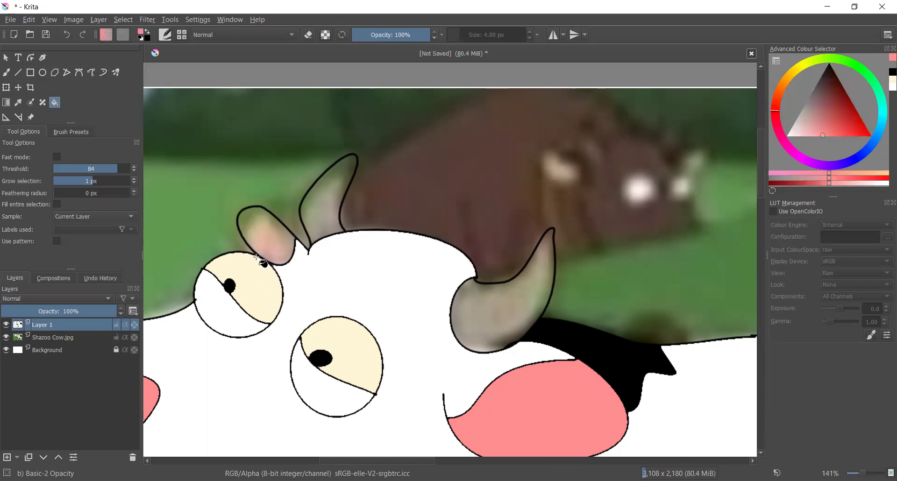
scroll(256, 247, "down", 4)
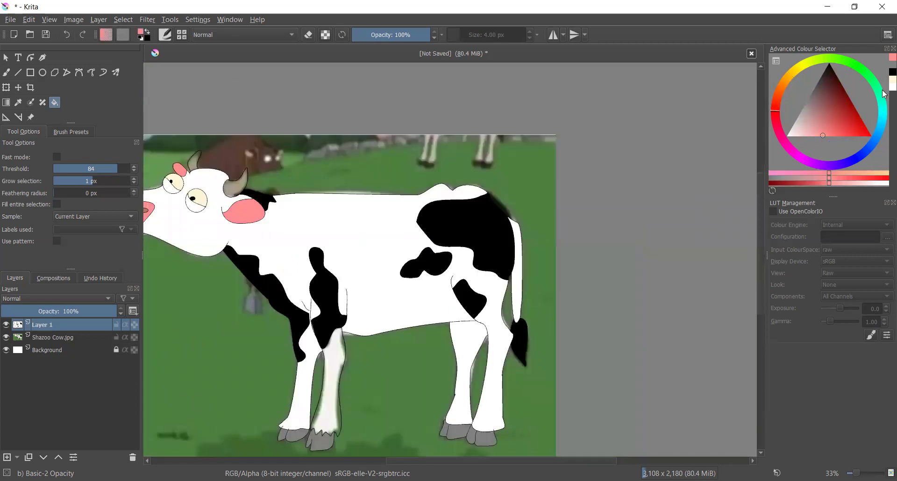
- Choose white and fill the cow's unfilled near front leg with it
left_click(788, 136)
scroll(334, 362, "up", 1)
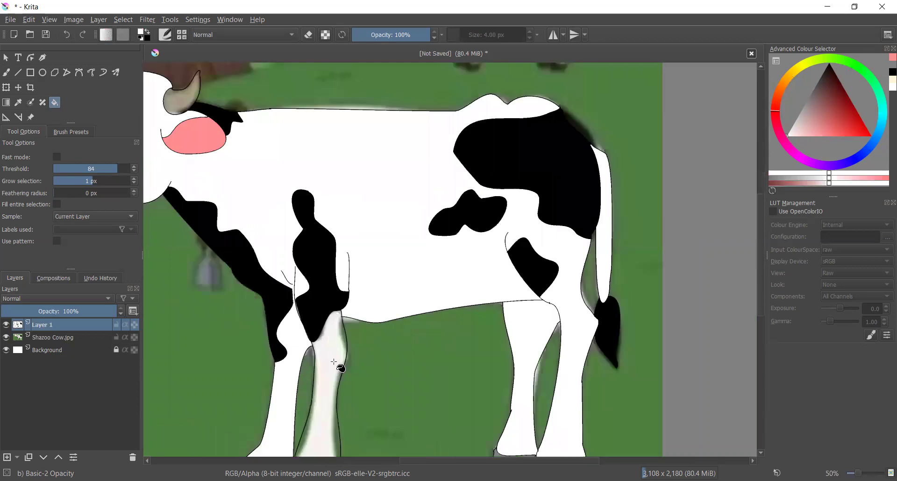
scroll(334, 362, "up", 1)
scroll(334, 362, "down", 3)
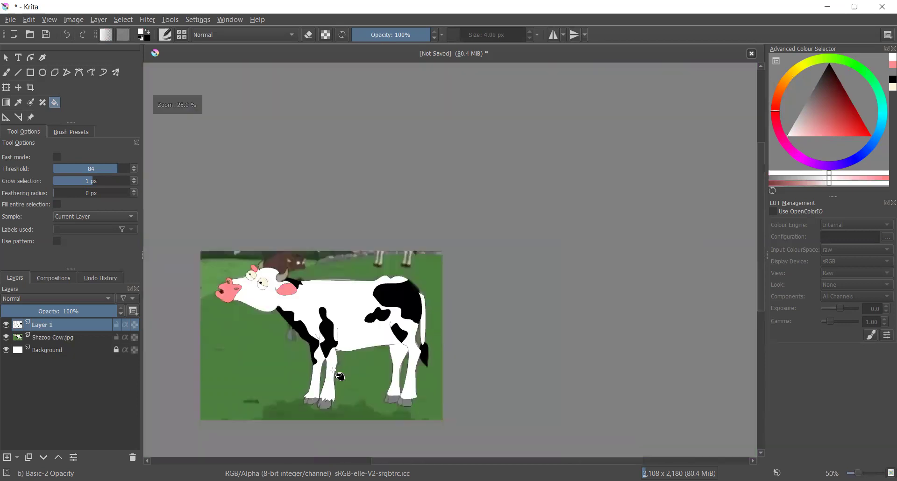
scroll(334, 371, "up", 4)
scroll(333, 372, "down", 1)
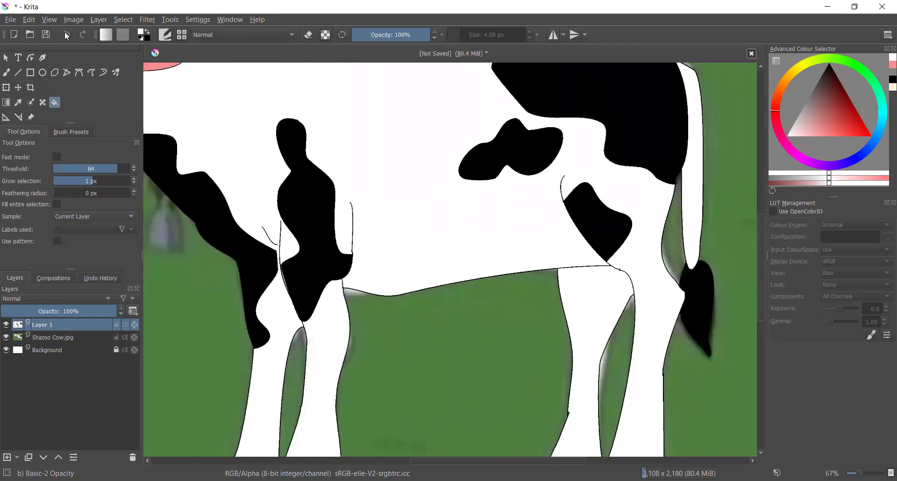
- Undo the leg fill, refill the leg with white, and set the fill's grow selection to 1 px and feathering radius to 40 px
left_click(67, 36)
left_click(135, 182)
double_click(136, 179)
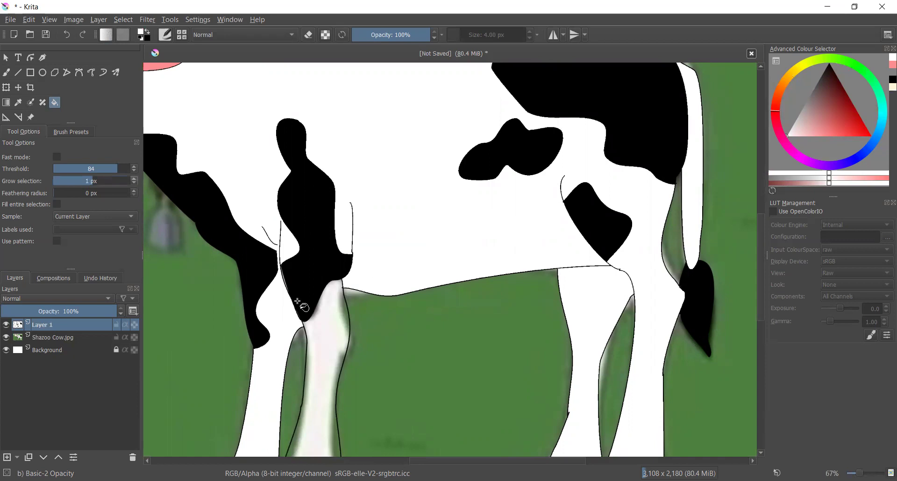
left_click(136, 192)
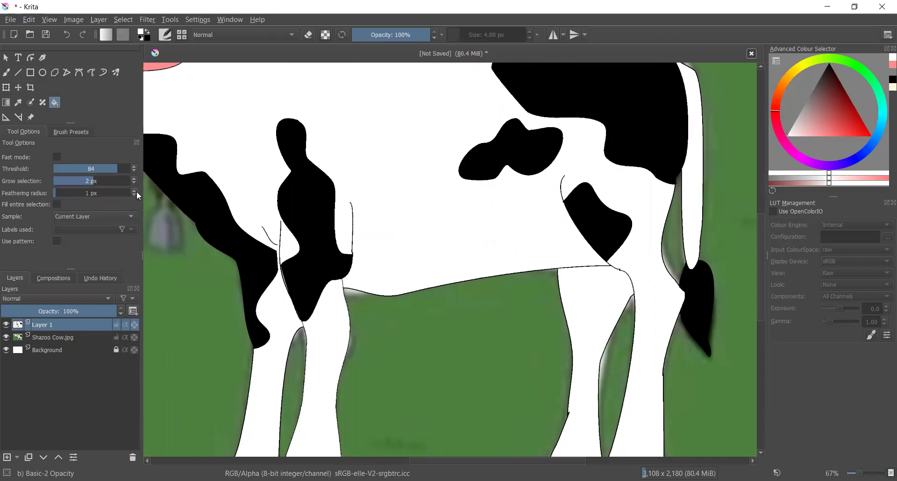
left_click(136, 183)
left_click(130, 195)
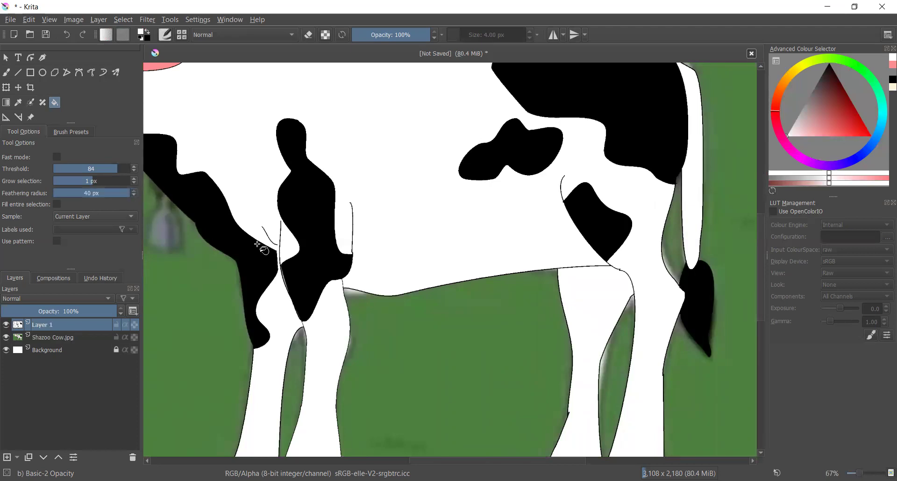
scroll(260, 248, "down", 5)
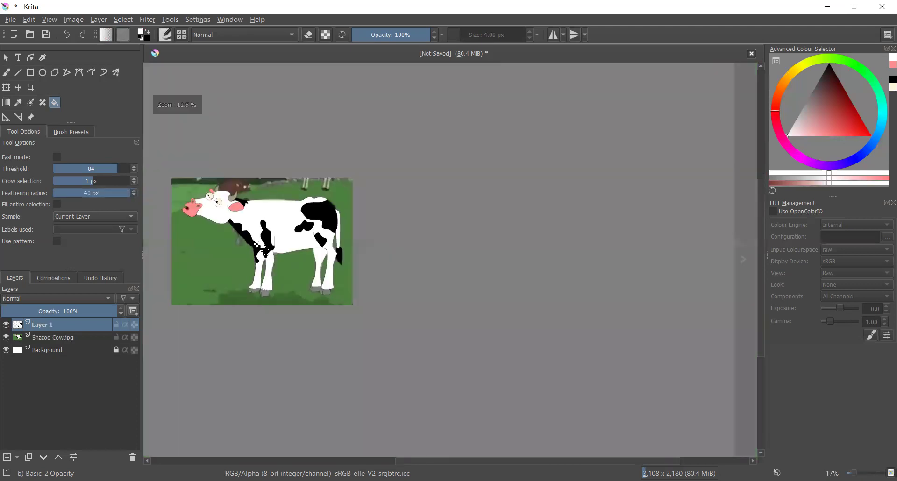
scroll(259, 249, "up", 3)
scroll(281, 245, "down", 3)
scroll(279, 245, "up", 1)
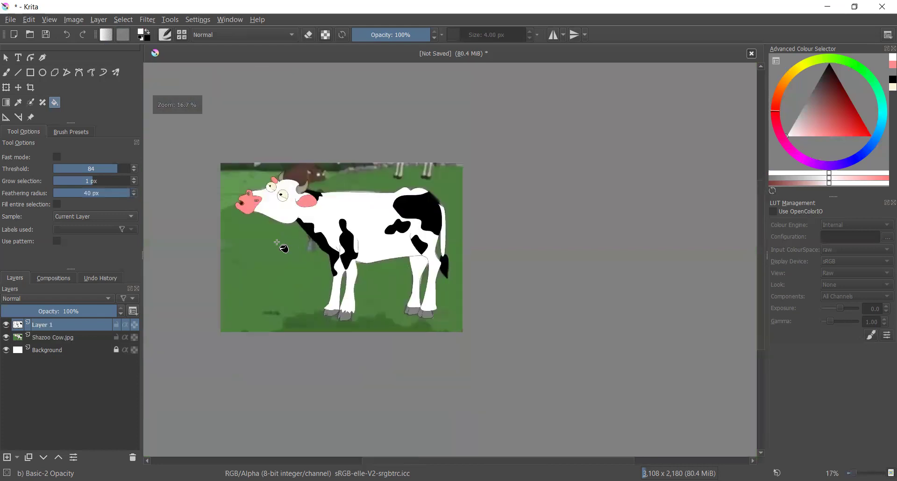
- Choose a mid grey, try filling the near horn with the 40 px feathering radius, and undo that fill
scroll(278, 244, "up", 4)
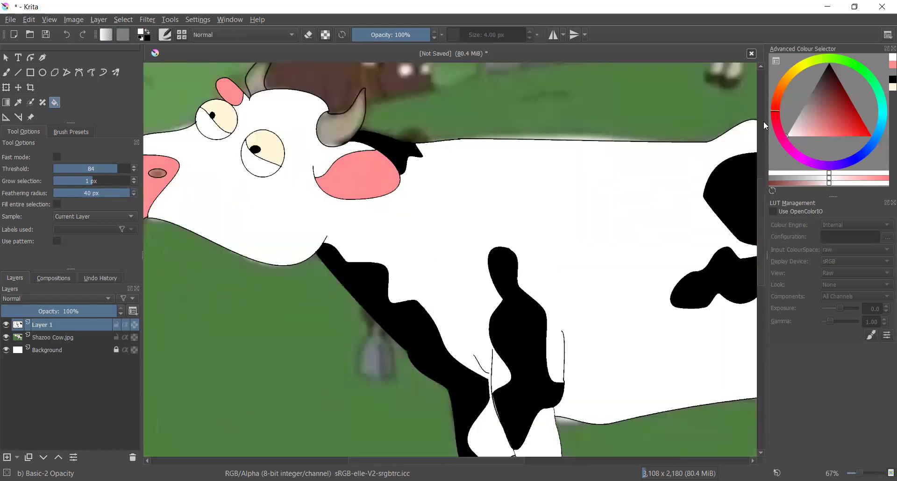
left_click_drag(797, 119, 803, 106)
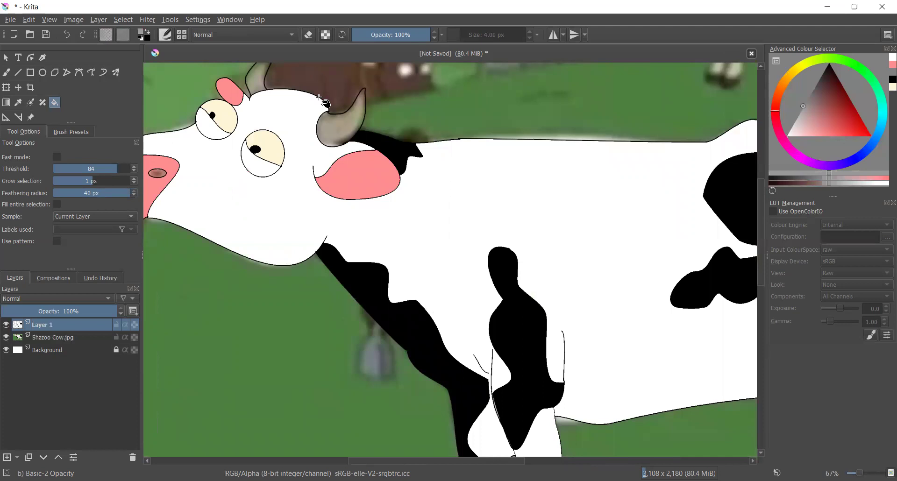
left_click(328, 125)
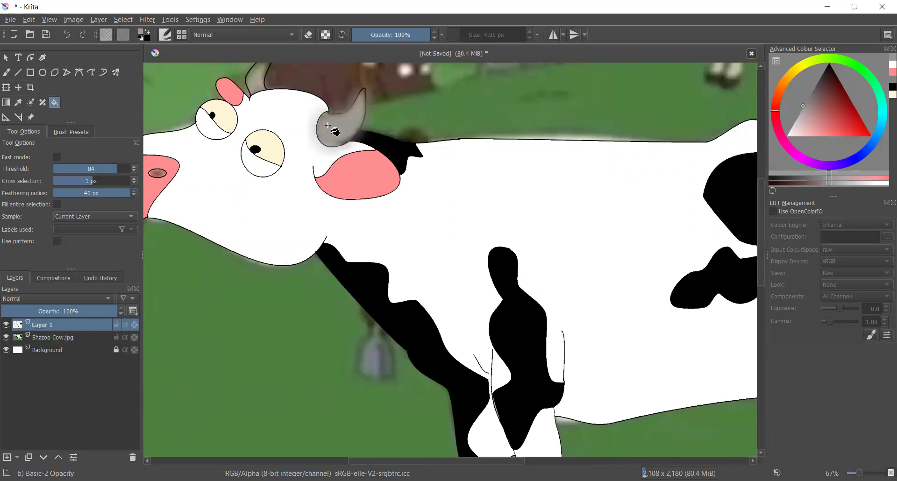
key("ctrl+z")
- Set the fill's feathering radius to 0 px and fill both horns with grey
left_click(54, 193)
left_click(337, 133)
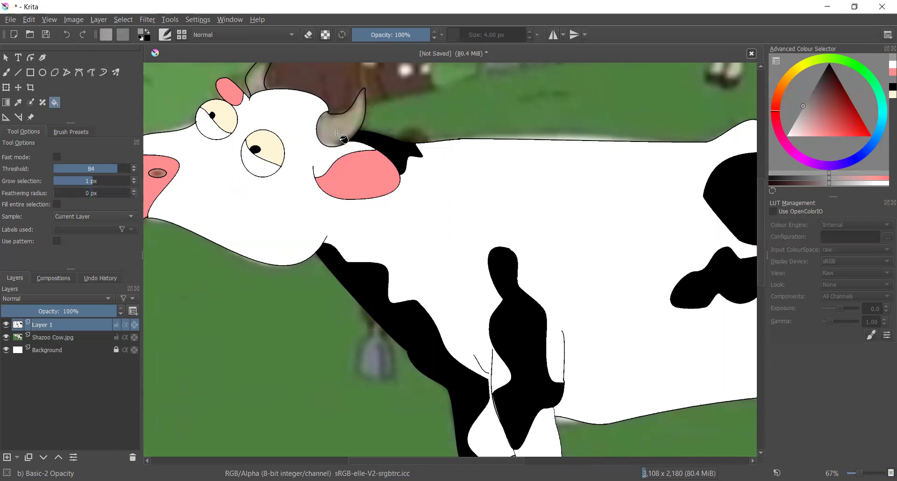
scroll(337, 133, "up", 3, "ctrl")
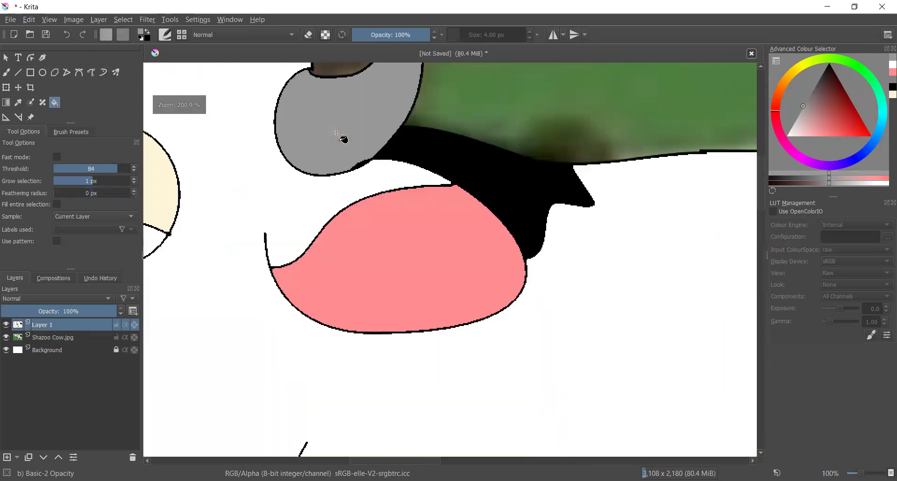
key("1")
scroll(279, 115, "up", 2)
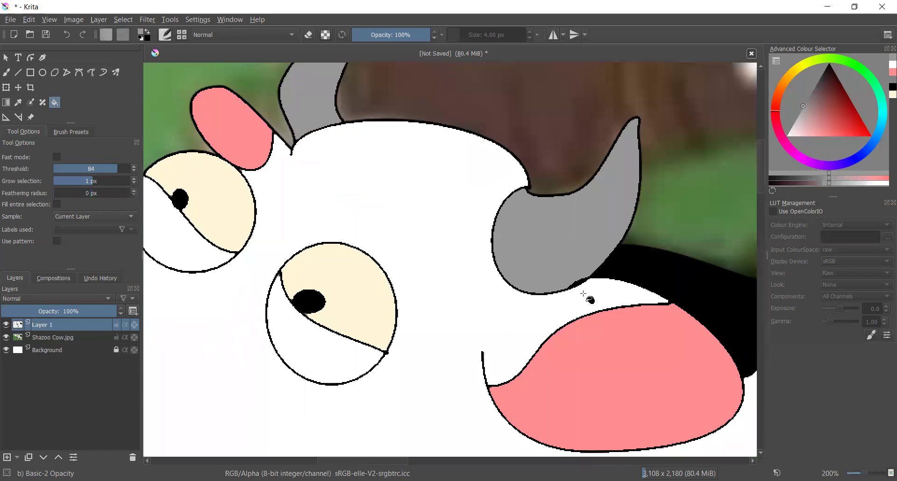
- Hide the Shazoo Cow.jpg layer and paint a short white 4 px brush stroke over the dark gap at the near horn's base
scroll(584, 264, "up", 3)
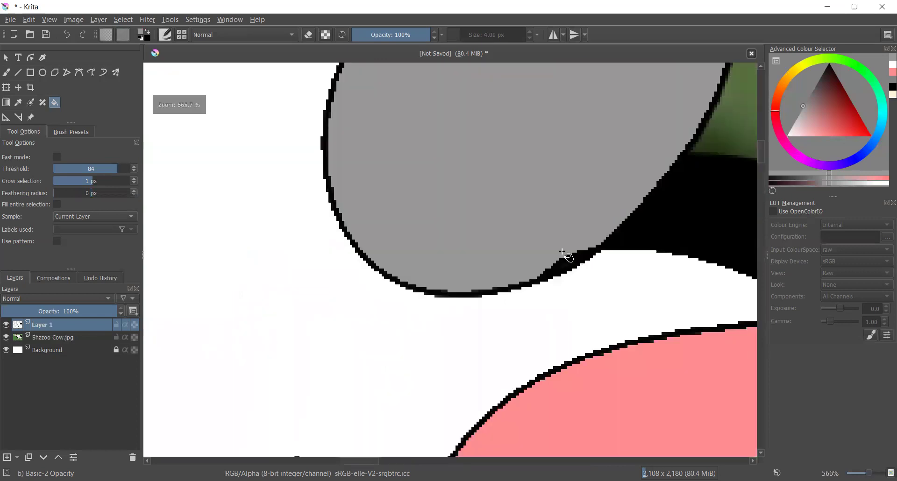
scroll(533, 248, "up", 3)
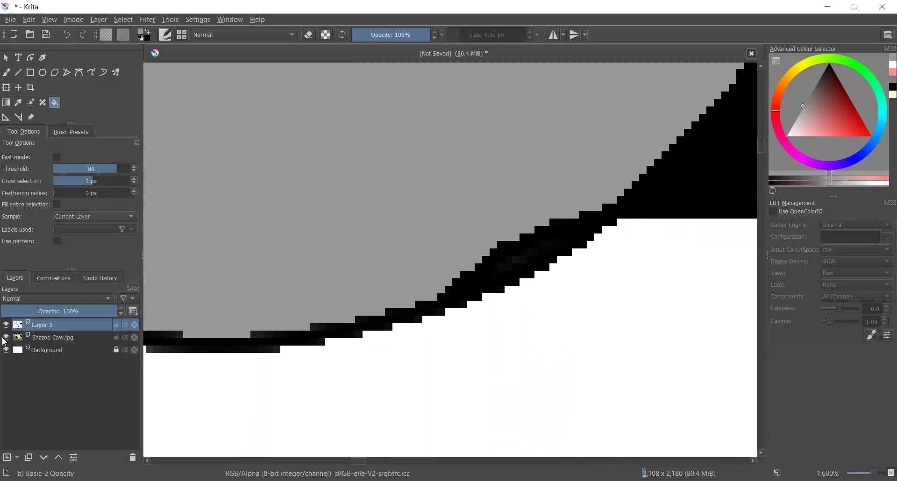
left_click(5, 338)
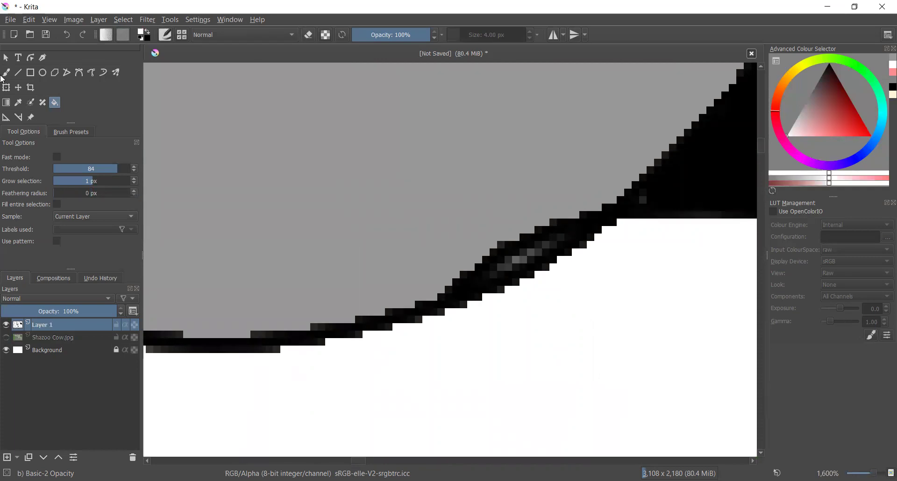
key("b")
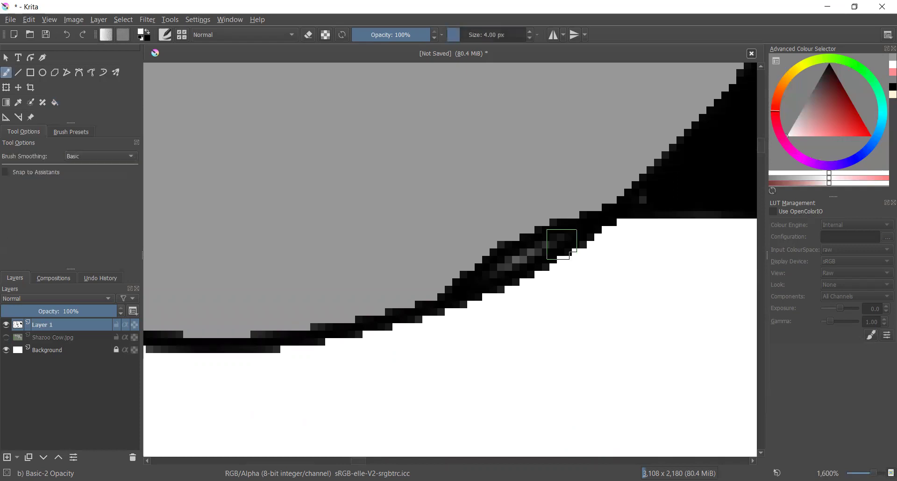
left_click_drag(559, 239, 492, 276)
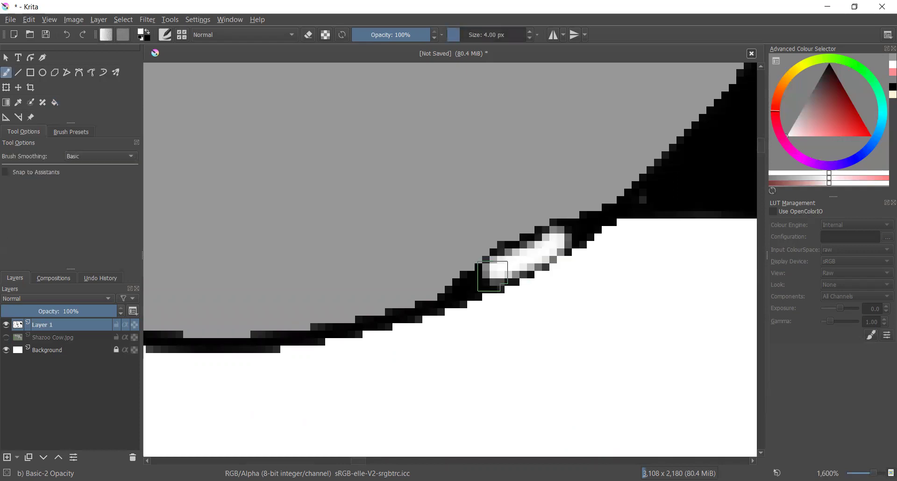
scroll(492, 275, "down", 1)
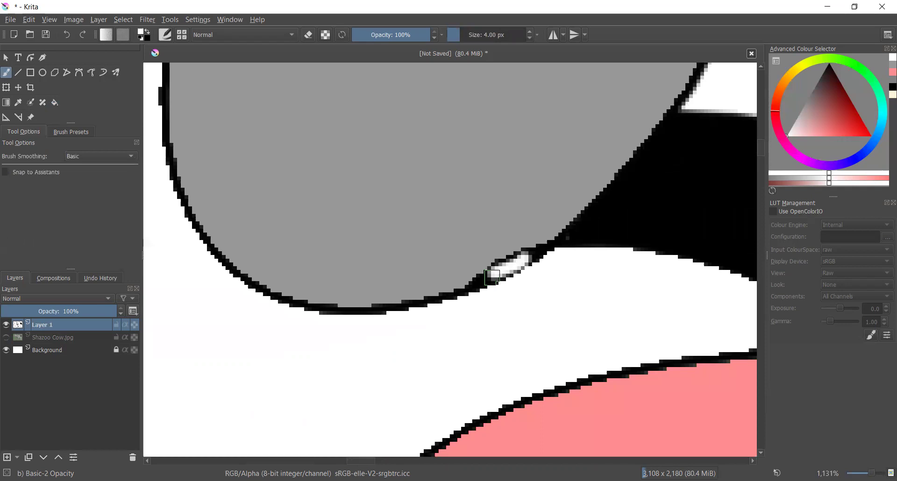
scroll(493, 275, "down", 8)
scroll(434, 302, "down", 1)
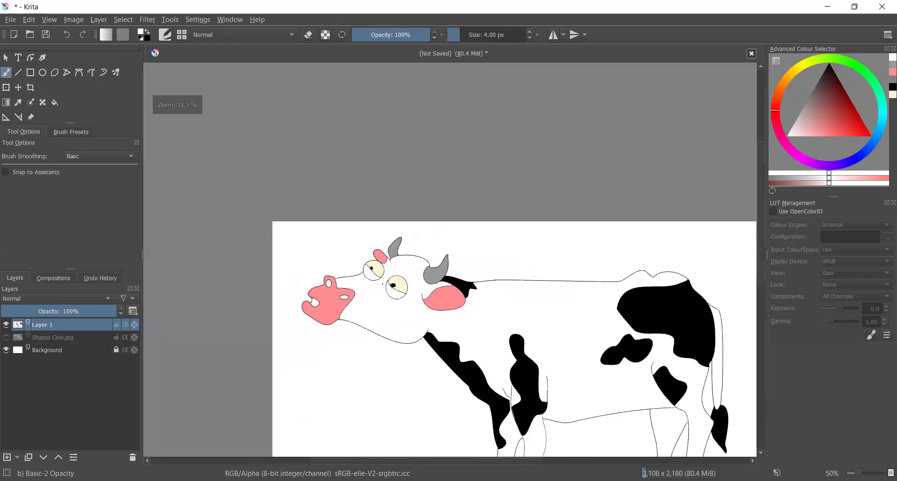
- Show the Shazoo Cow.jpg layer again and choose a muted dark reddish-brown for the Fill tool
scroll(434, 301, "down", 3)
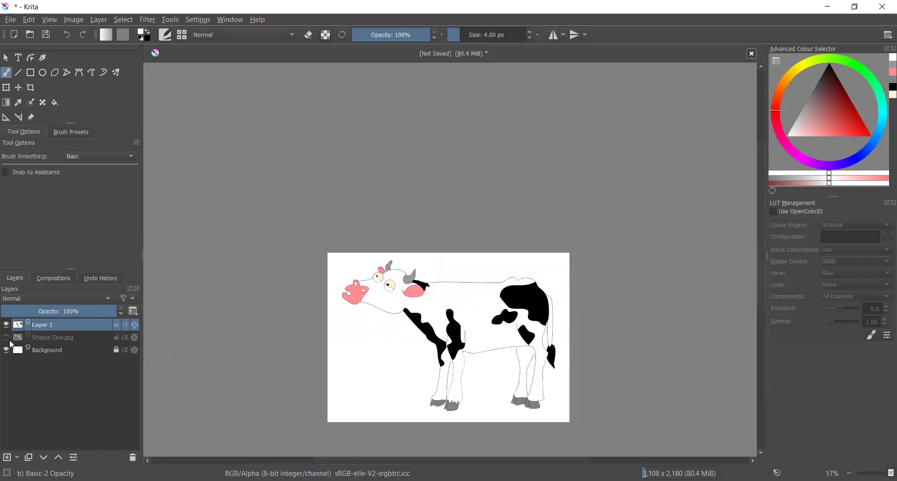
left_click(6, 338)
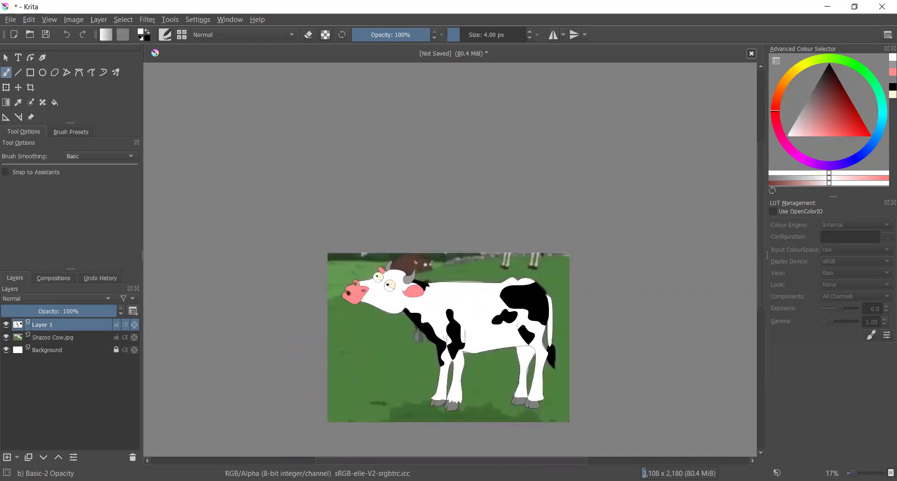
left_click(820, 102)
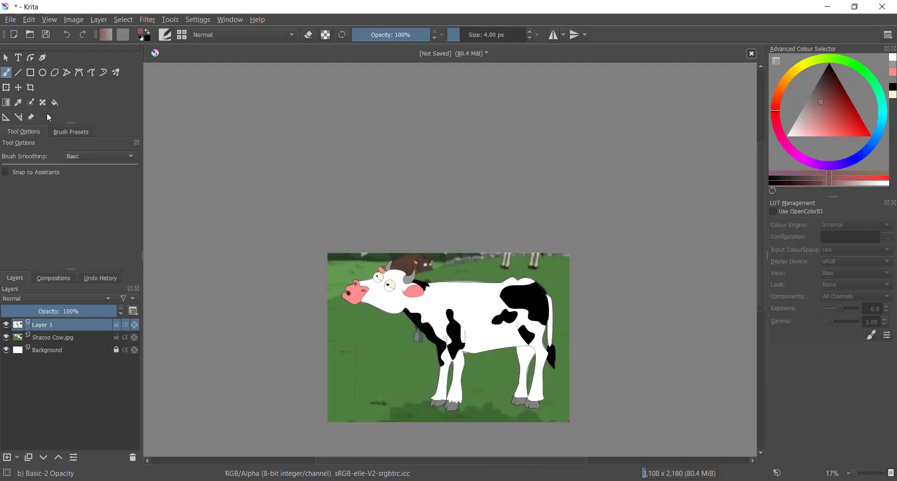
left_click(55, 102)
scroll(356, 340, "up", 2)
scroll(356, 341, "up", 5)
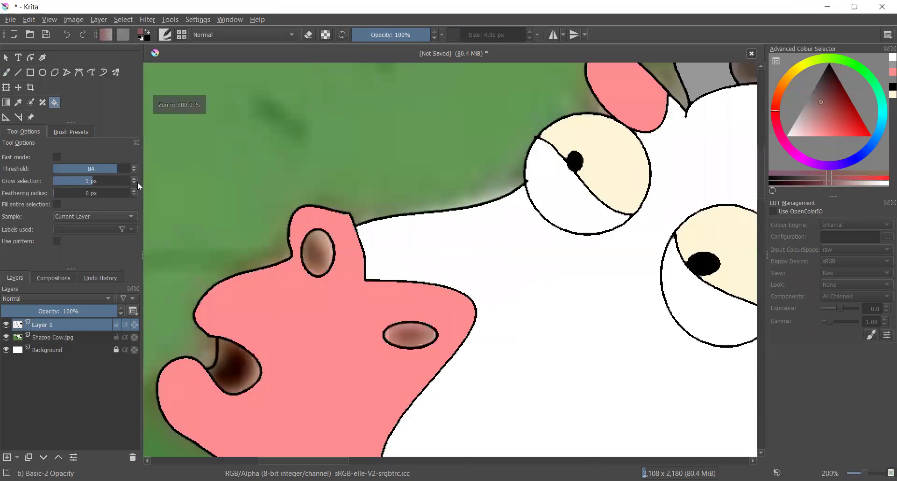
- Set the fill's grow selection to 2 px and fill the mouth opening and both nostrils with the dark reddish-brown
left_click(135, 182)
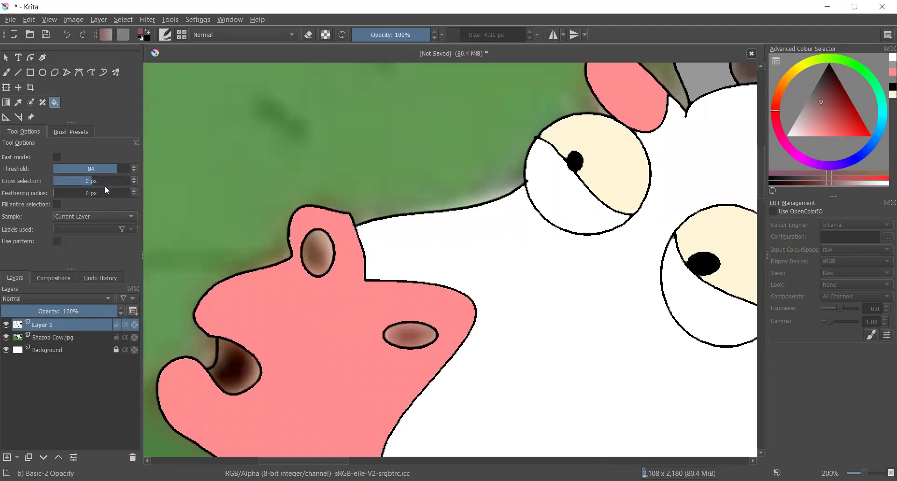
left_click(104, 176)
left_click(229, 367)
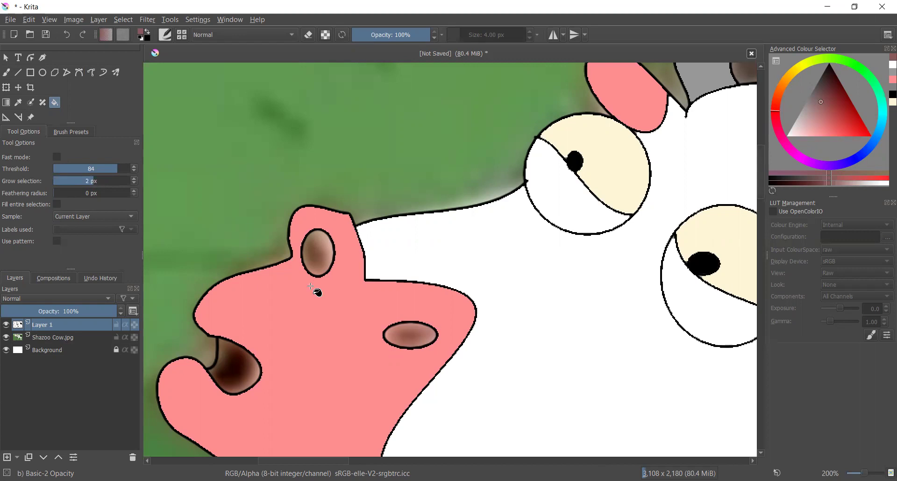
left_click(313, 254)
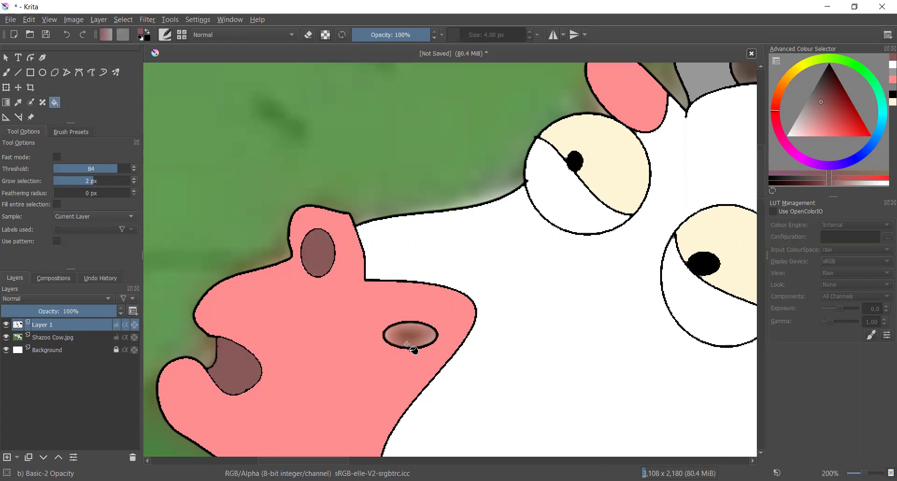
left_click(407, 344)
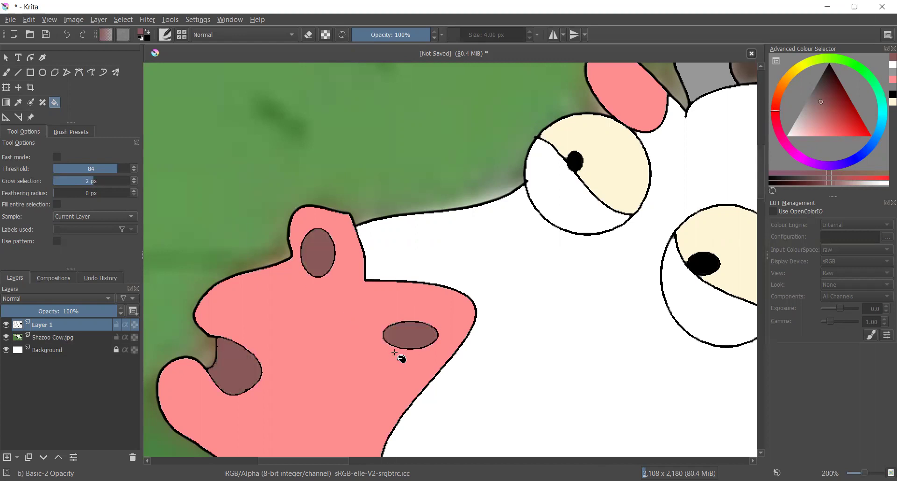
scroll(397, 365, "down", 5)
scroll(402, 375, "down", 3)
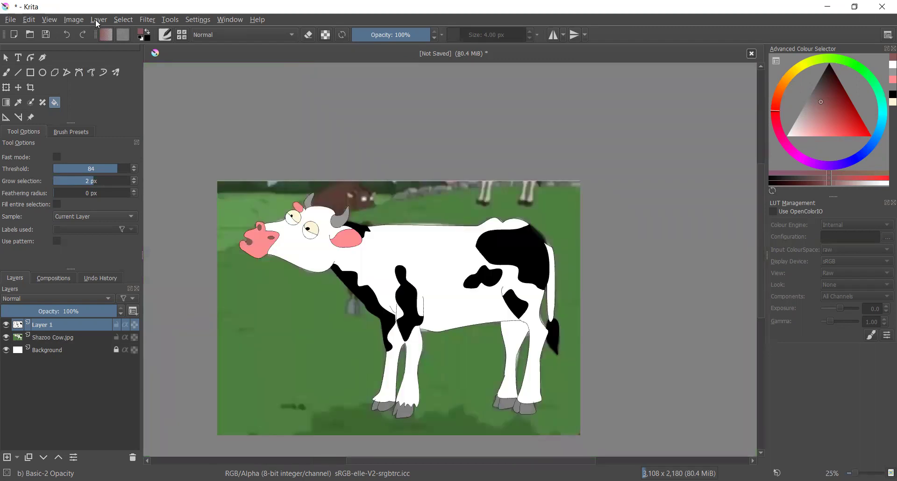
- Add a new paint layer on top, move Shazoo Cow.jpg directly beneath it, and activate the new layer for drawing with Freehand Path
left_click(96, 19)
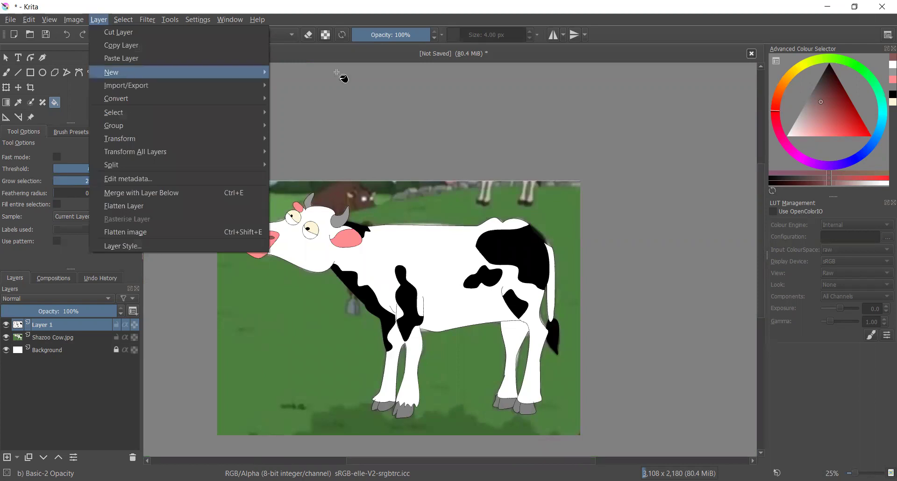
left_click(40, 355)
key("Insert")
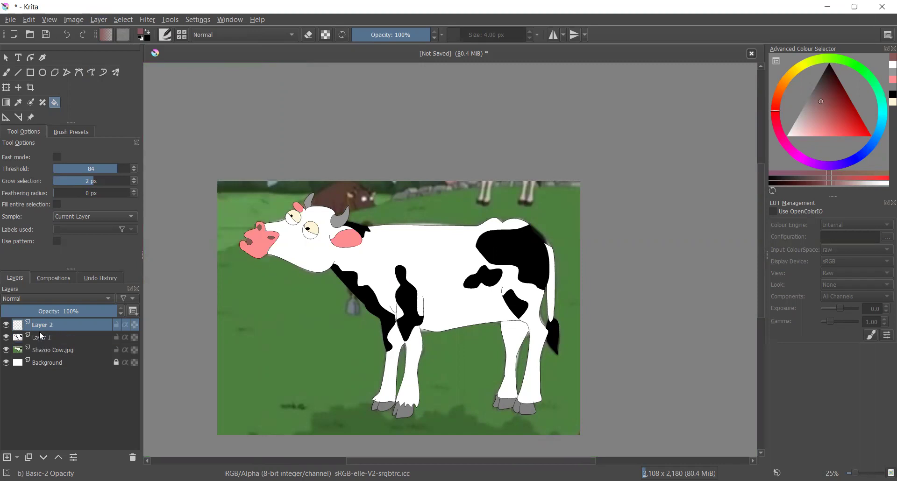
left_click(49, 347)
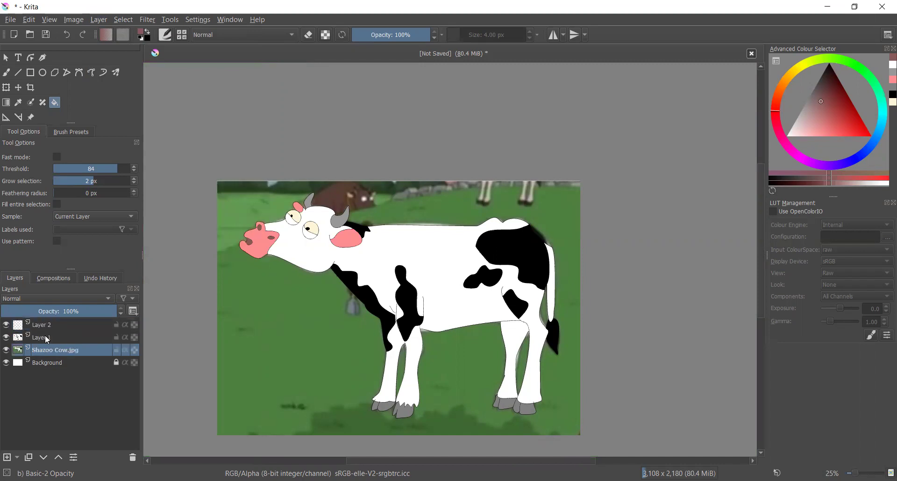
left_click_drag(47, 340, 45, 330)
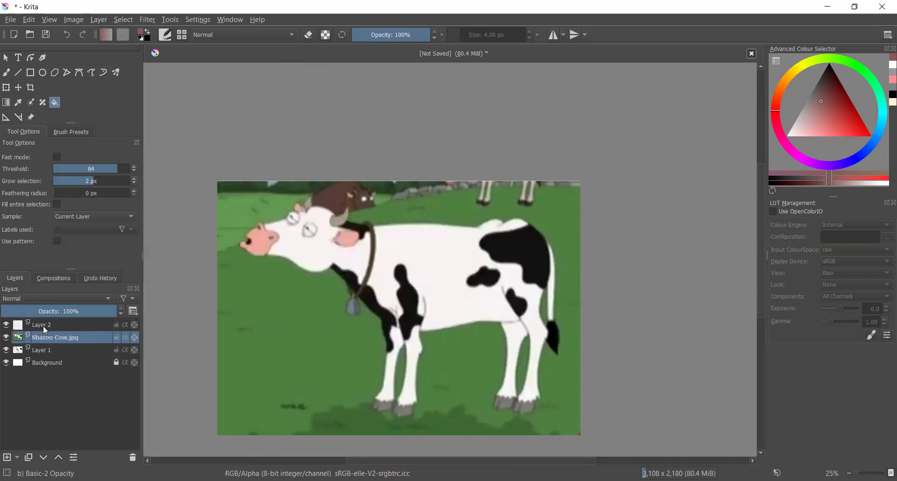
left_click(46, 330)
left_click(91, 73)
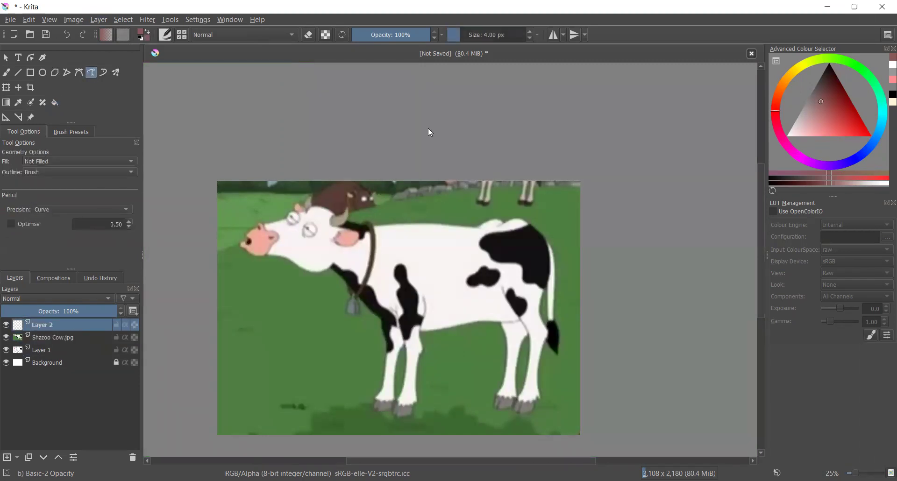
- Try tracing the cow's collar with a black 7 px freehand stroke and undo it
key("d")
scroll(341, 214, "up", 3)
left_click_drag(473, 37, 479, 37)
scroll(430, 200, "down", 3)
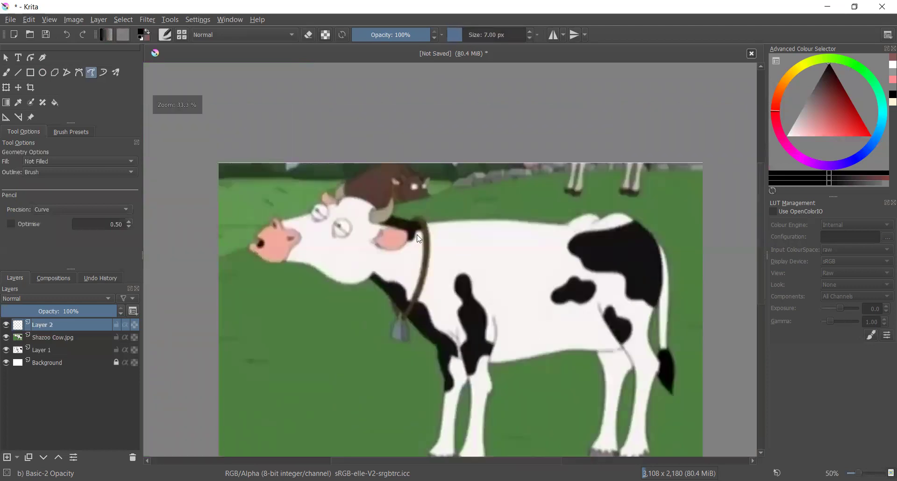
scroll(420, 193, "up", 3)
left_click_drag(418, 181, 442, 276)
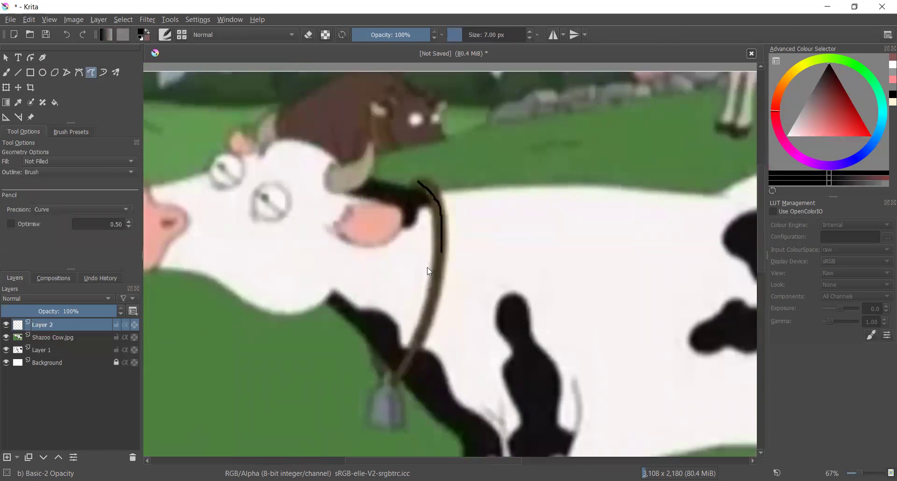
key("ctrl+z")
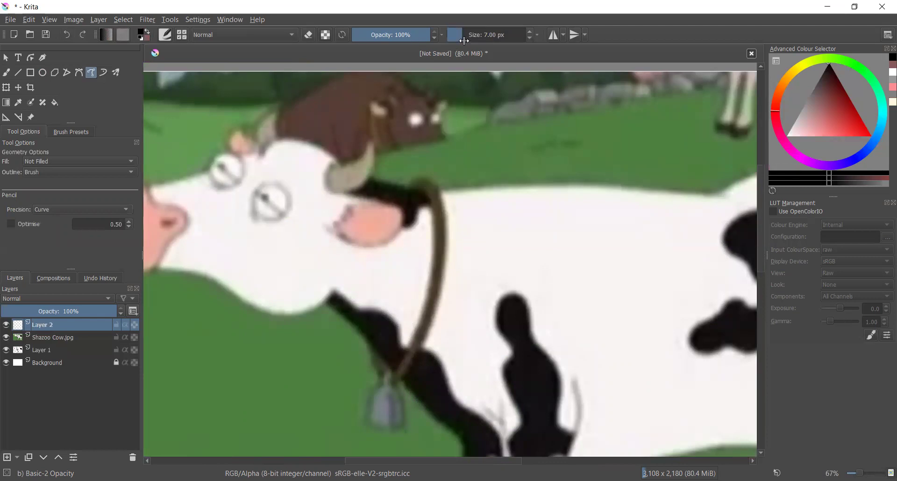
- Set the brush size to 12 px and choose a dark brown for the collar
left_click(464, 38)
left_click(788, 80)
left_click(832, 93)
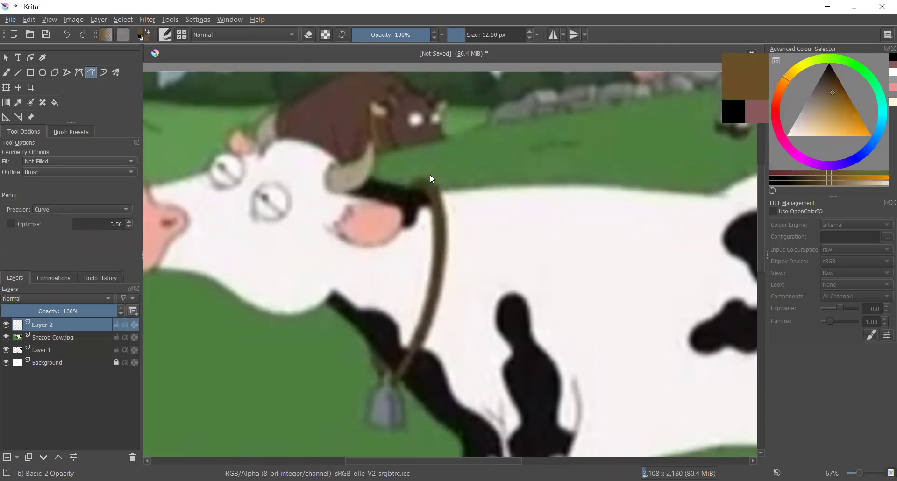
- Try tracing the collar in brown with a 12 px and a 16 px stroke, undoing each one
left_click_drag(419, 182, 427, 337)
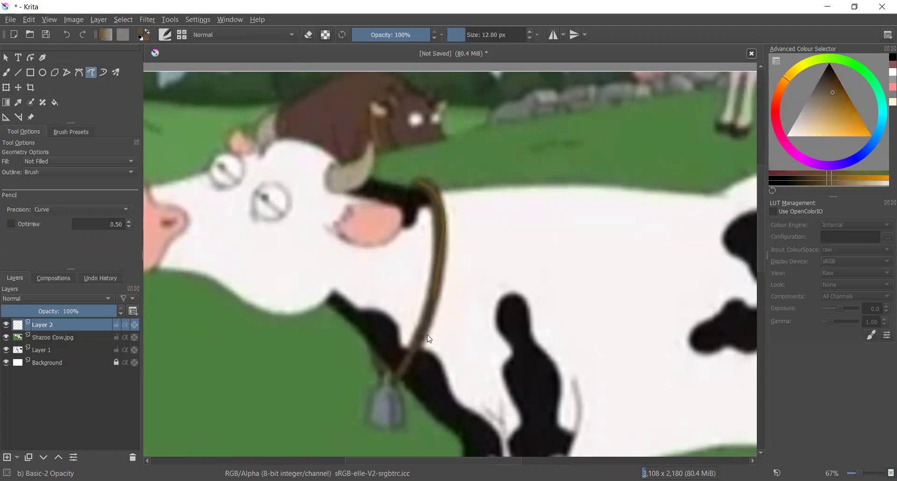
left_click(69, 38)
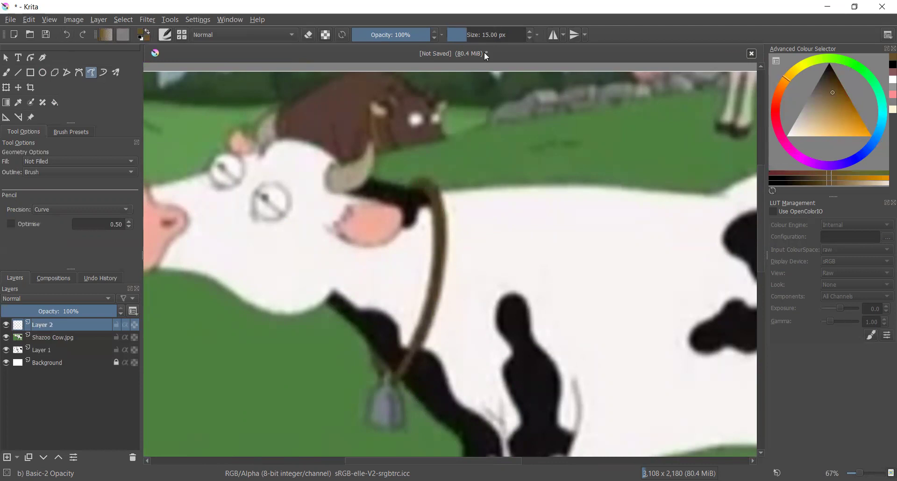
mouse_move(419, 186)
left_mouse_down()
mouse_move(425, 338)
mouse_move(397, 377)
left_mouse_up()
left_click_drag(372, 330, 371, 326)
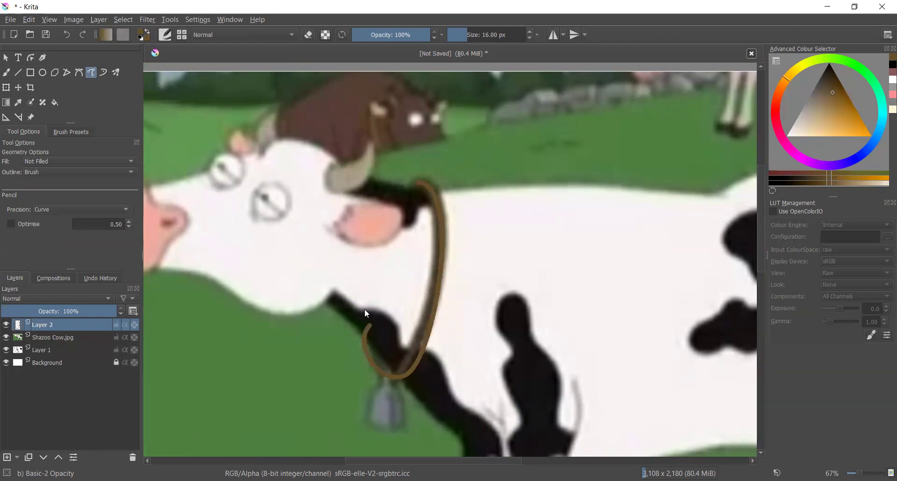
left_click(68, 32)
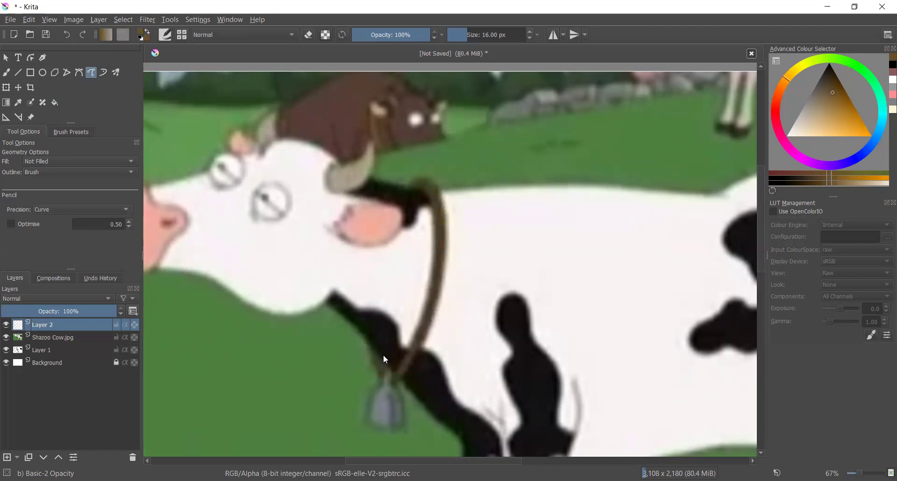
- Trace the whole collar on the new layer with joined 16 px brown strokes, from behind the ear down around the bell
scroll(360, 338, "up", 1)
scroll(361, 334, "up", 1)
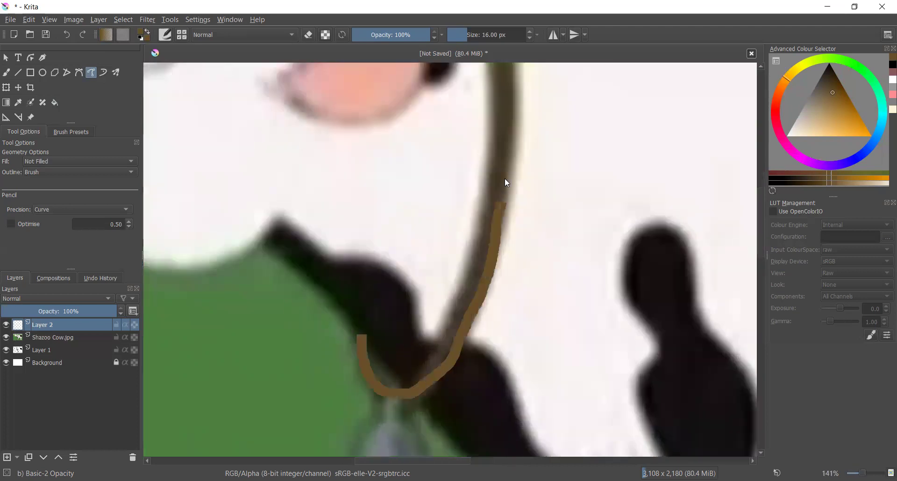
scroll(505, 140, "down", 4)
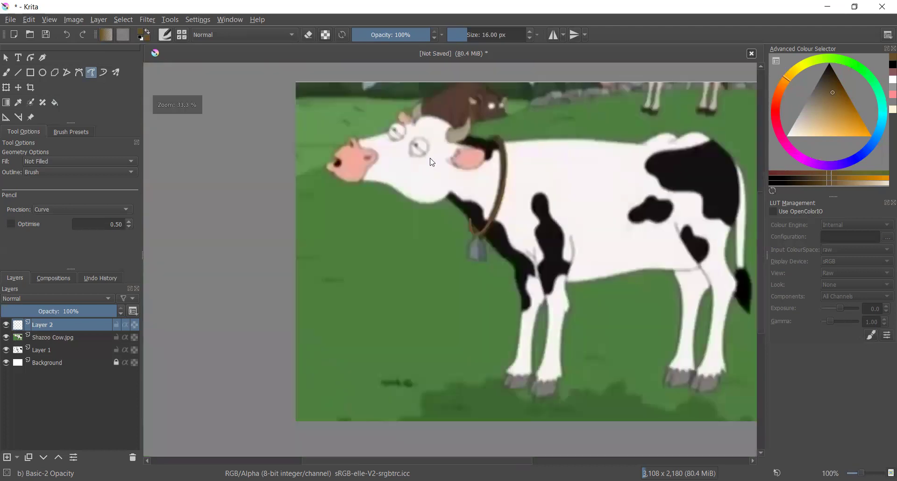
scroll(473, 159, "up", 4)
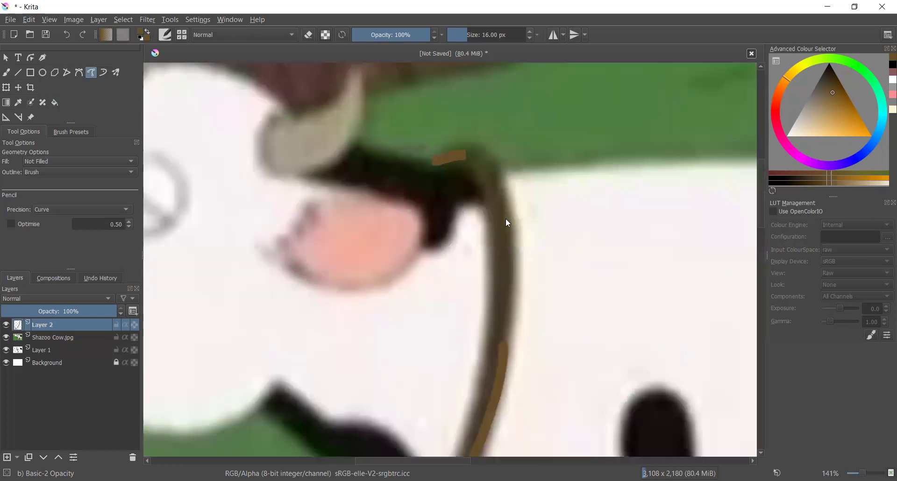
left_click_drag(506, 219, 506, 282)
left_click_drag(505, 330, 504, 347)
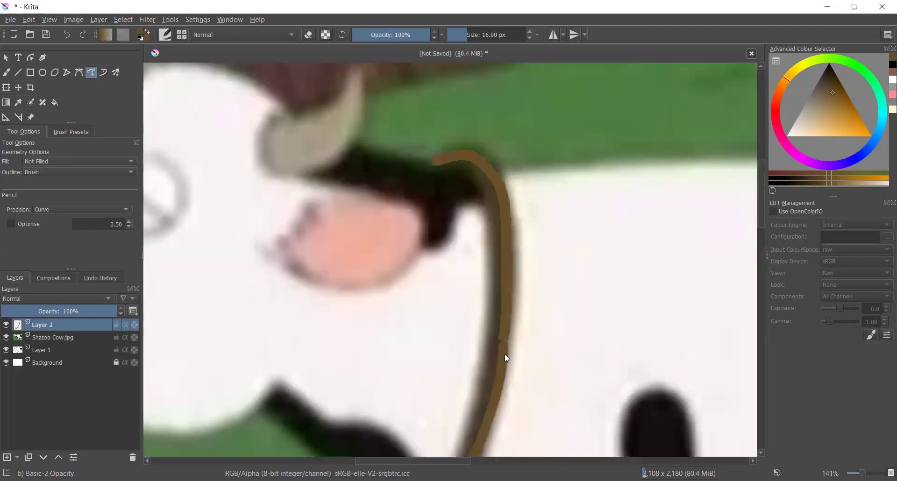
- Choose grey, outline the bell below the collar with a closed 16 px freehand stroke, and fill it with the same grey
scroll(499, 388, "down", 5)
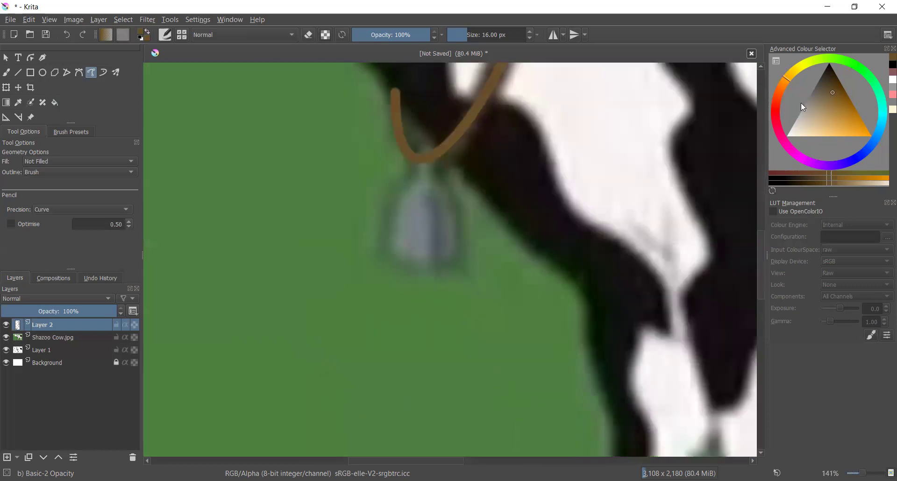
left_click(803, 102)
scroll(416, 158, "up", 1)
mouse_move(413, 156)
left_mouse_down()
mouse_move(371, 189)
mouse_move(442, 201)
left_mouse_up()
left_click_drag(413, 161, 401, 158)
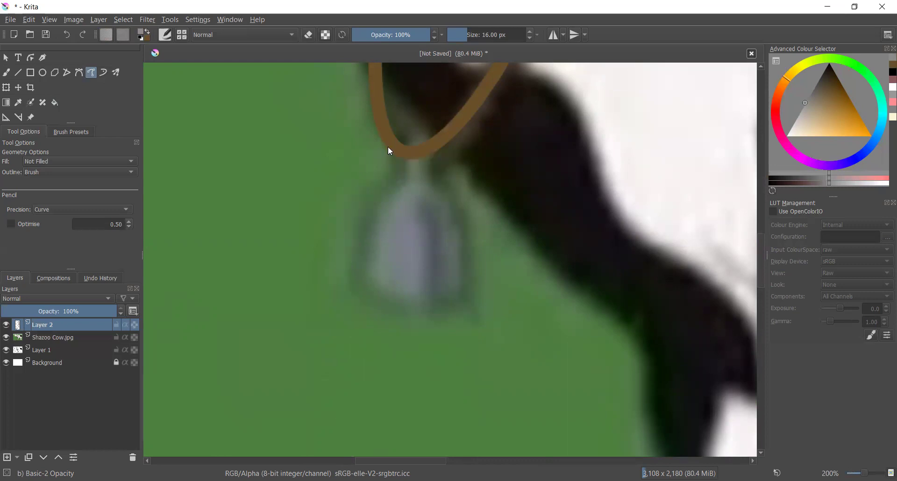
left_click(54, 102)
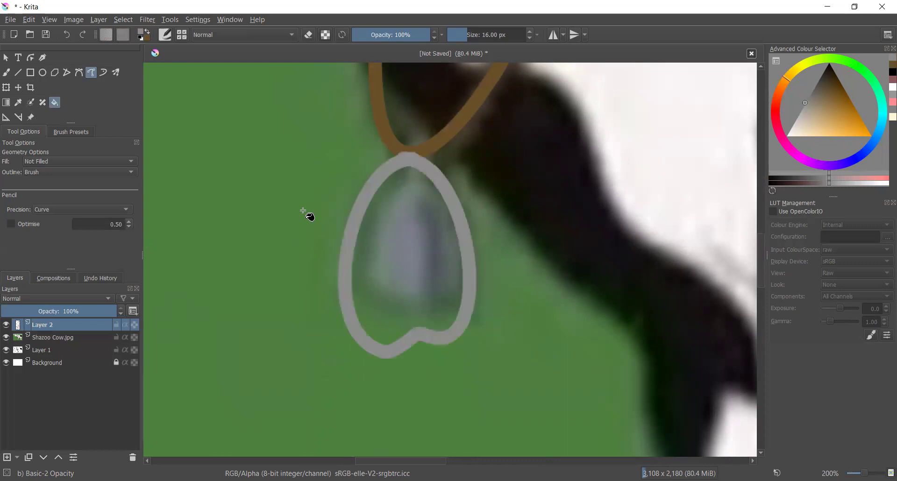
left_click(407, 276)
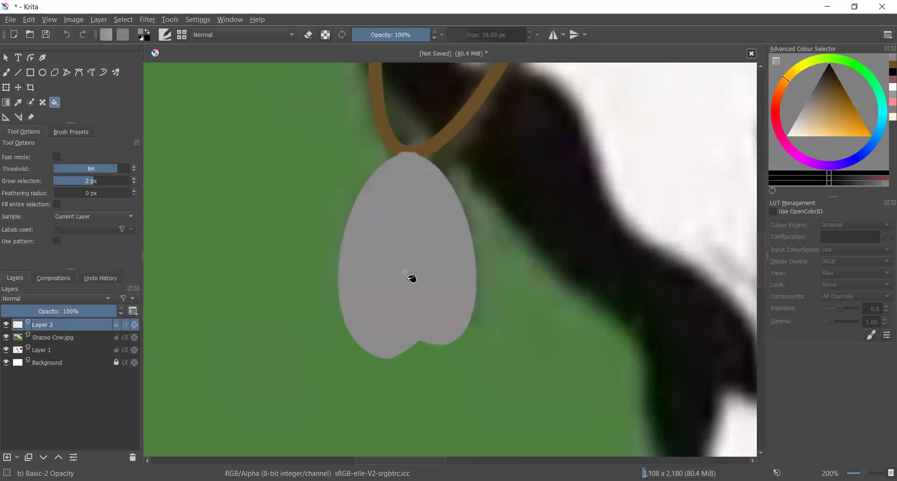
- Move the Shazoo Cow.jpg reference layer to the top of the layer stack and remove it
key("minus")
key("minus")
key("minus")
key("minus")
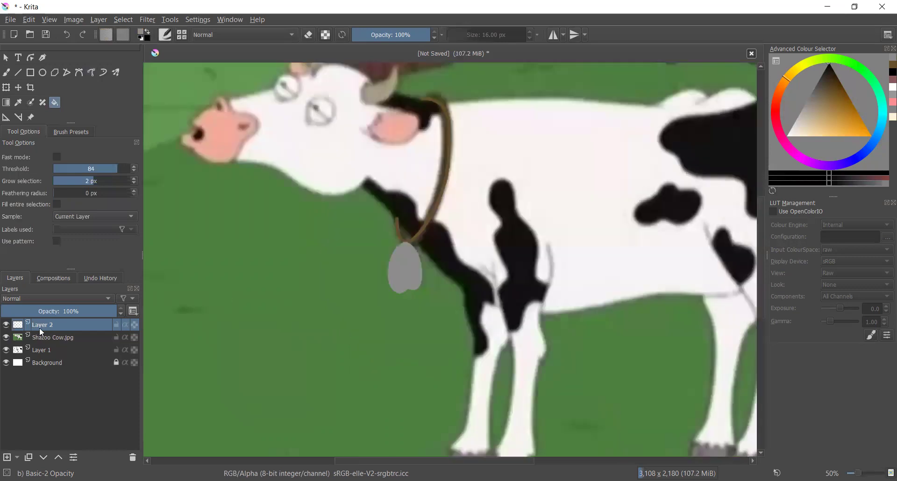
left_click_drag(54, 351, 55, 329)
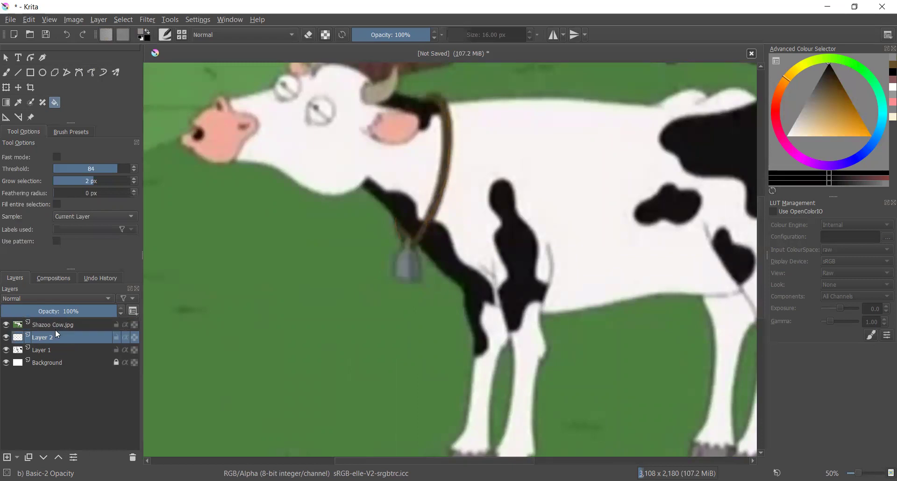
right_click(55, 329)
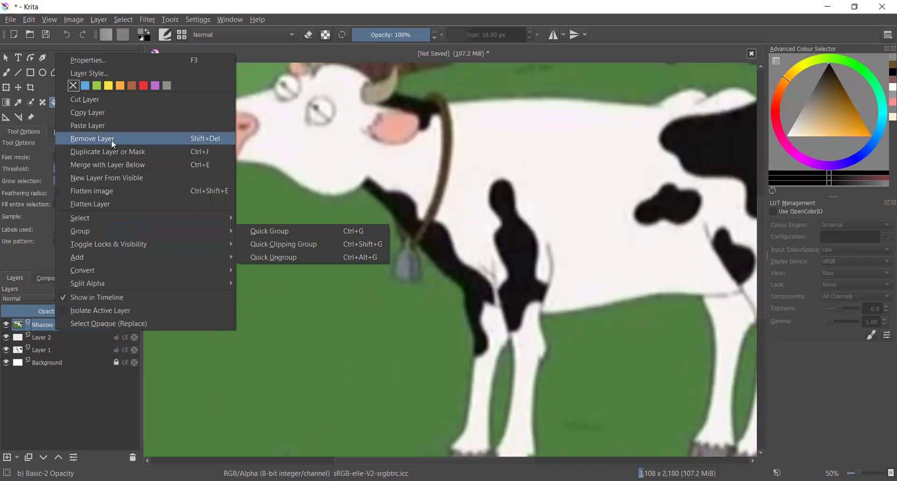
key("Return")
- Choose a pale mint green as the fill colour for the background
scroll(243, 224, "down", 3)
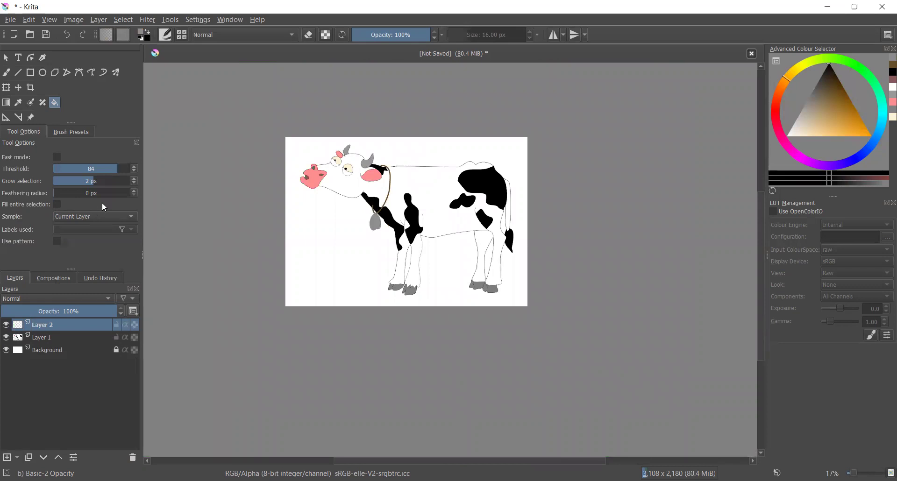
left_click(878, 90)
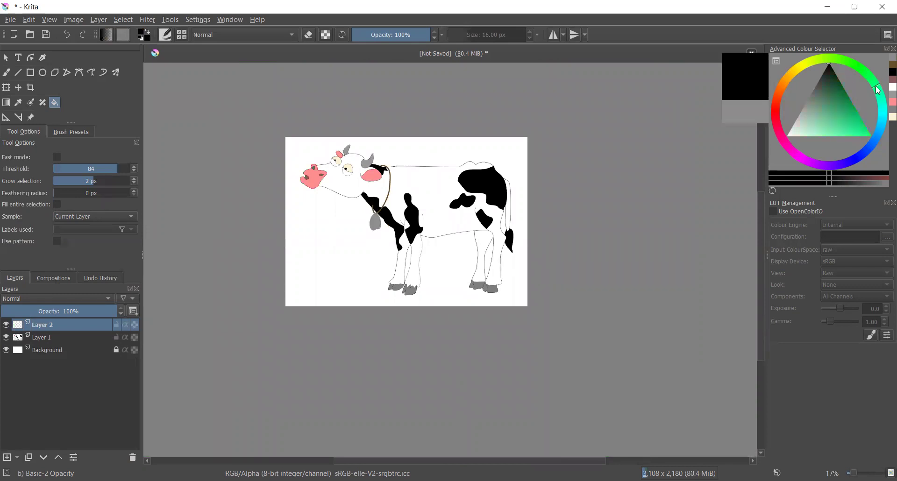
left_click(813, 137)
- Try filling the empty area on Layer 2 with mint green, and undo the fill
scroll(318, 241, "up", 2)
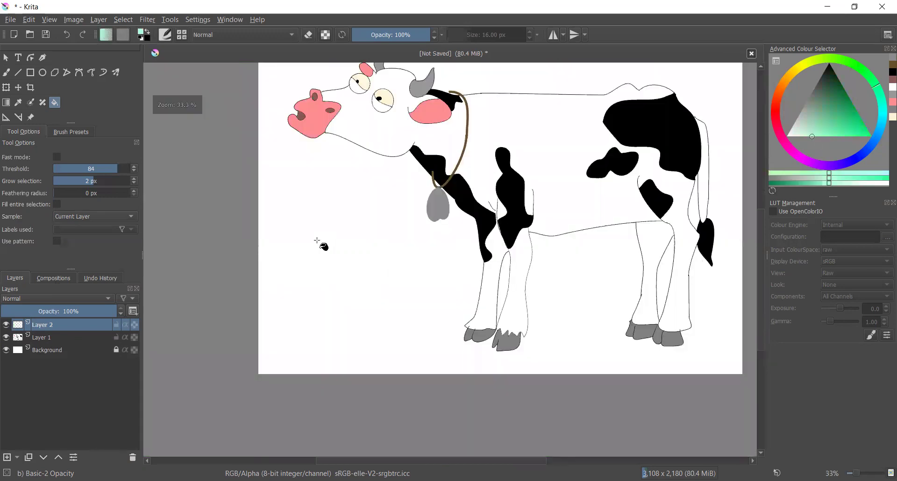
left_click(317, 240)
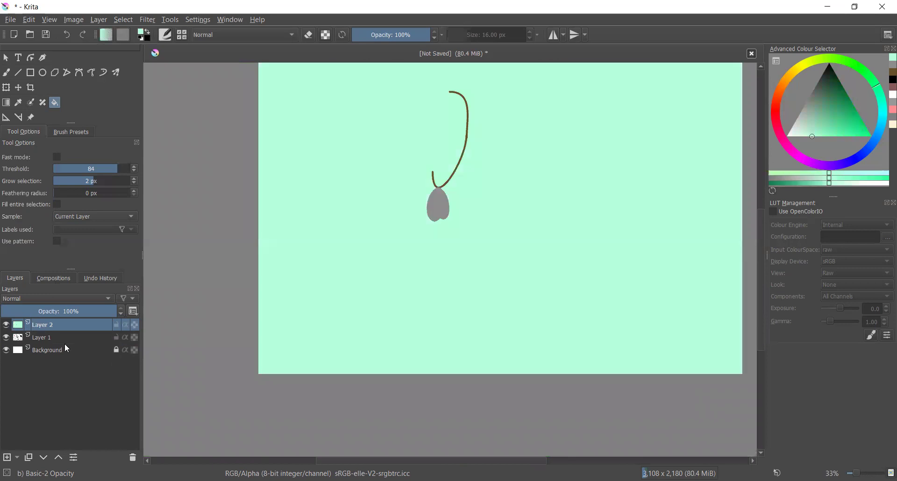
key("ctrl+z")
- Fill the area around the cow on Layer 1 with pale mint green, using a 2 px grown selection
left_click(64, 344)
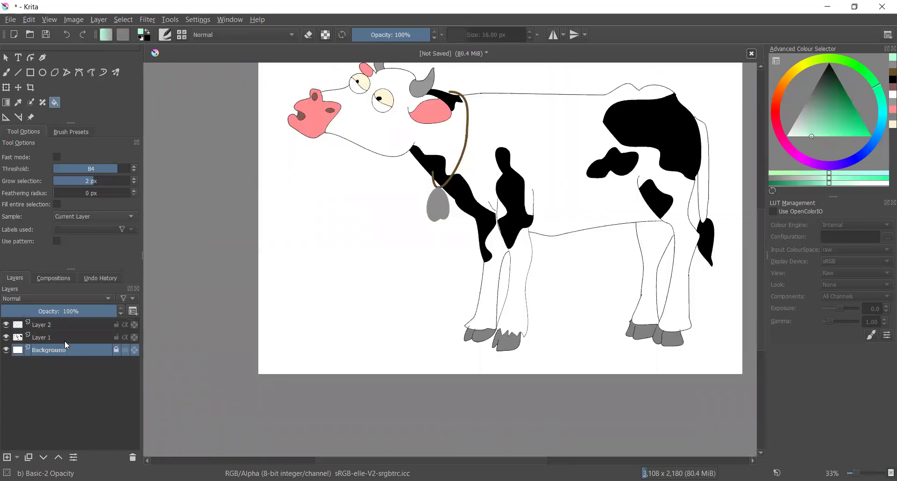
left_click(64, 341)
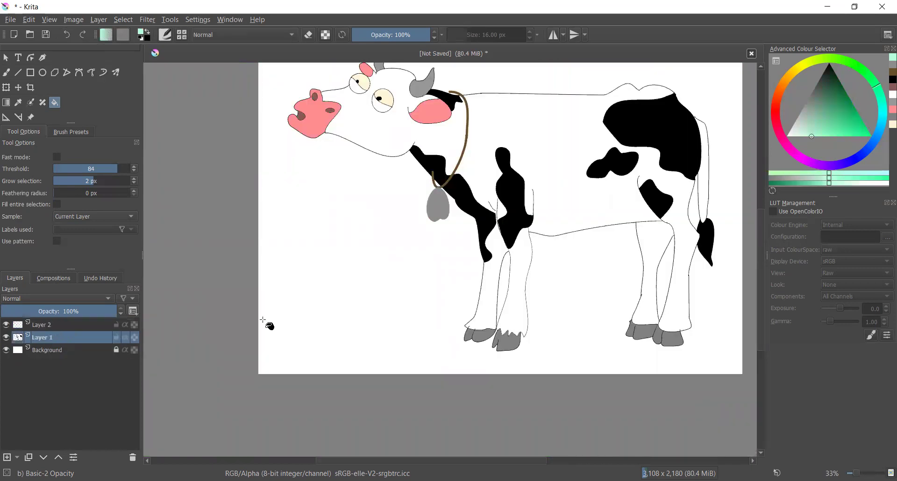
left_click(335, 293)
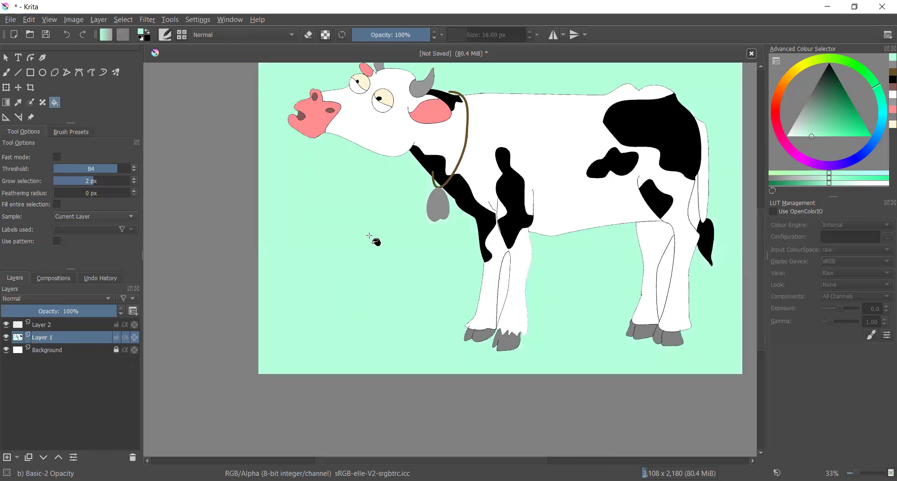
- Fill the enclosed gaps between the hind legs, by the tail and between the front legs with mint green
key("minus")
scroll(555, 313, "up", 1)
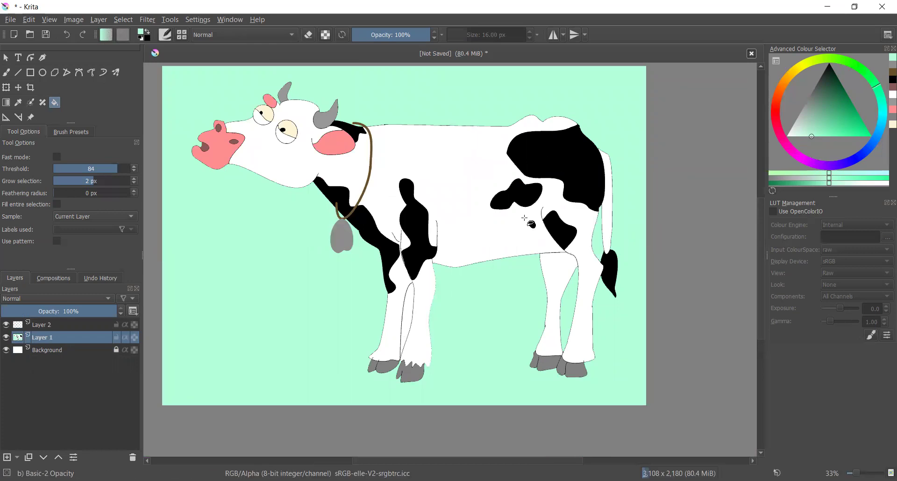
scroll(524, 218, "down", 1)
scroll(524, 218, "up", 1)
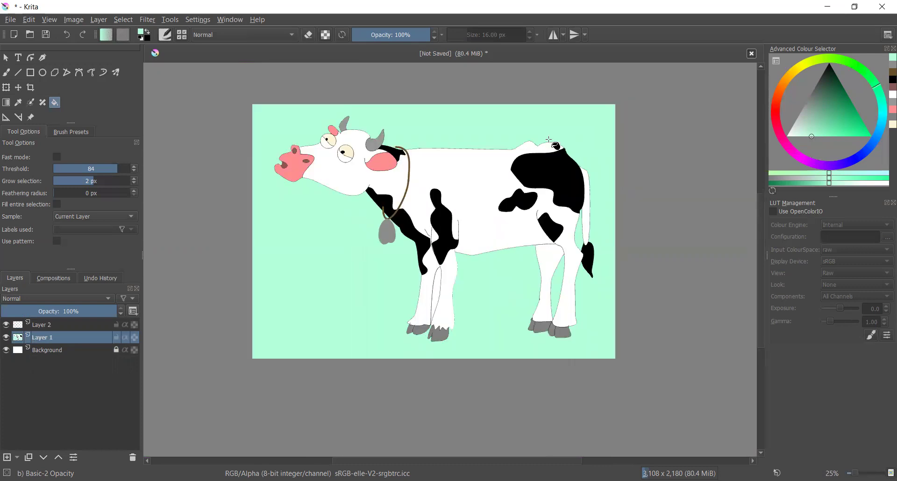
scroll(456, 264, "up", 2)
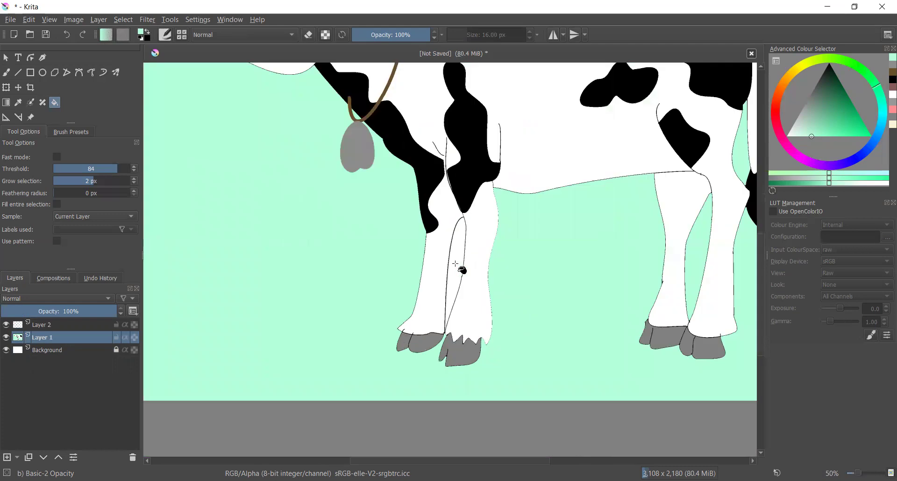
scroll(455, 264, "down", 1)
scroll(445, 275, "up", 1)
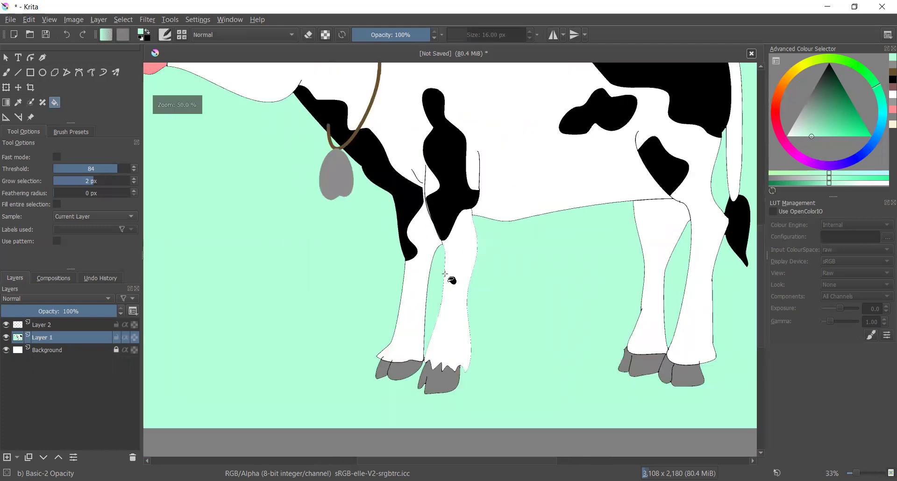
scroll(445, 274, "up", 3)
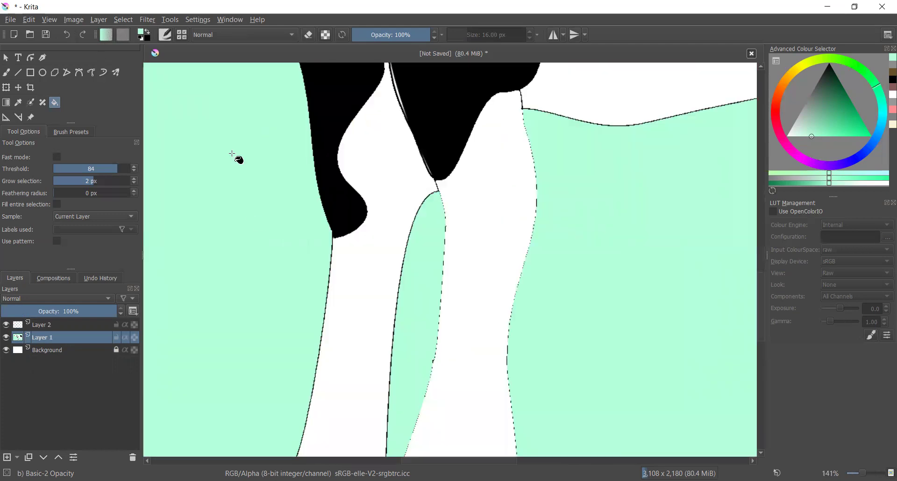
- Undo the fill between the front legs and set the fill's Grow selection to 1 px
left_click(134, 183)
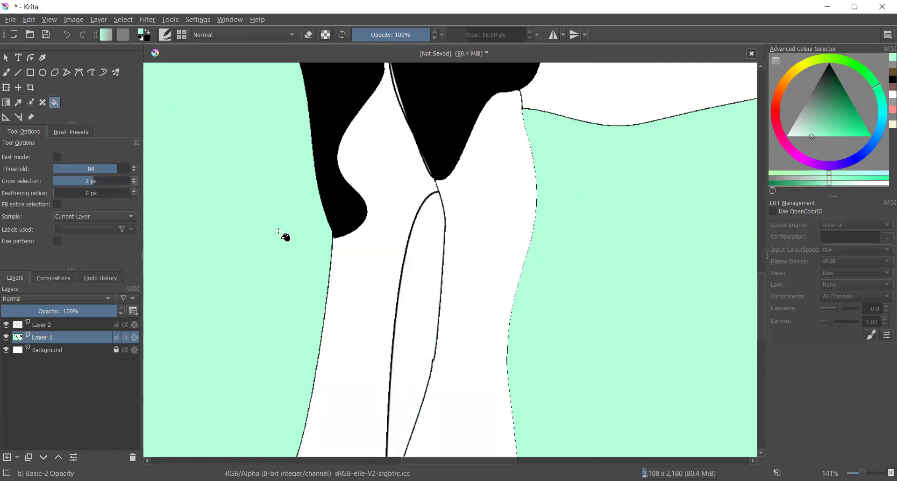
scroll(284, 237, "down", 4)
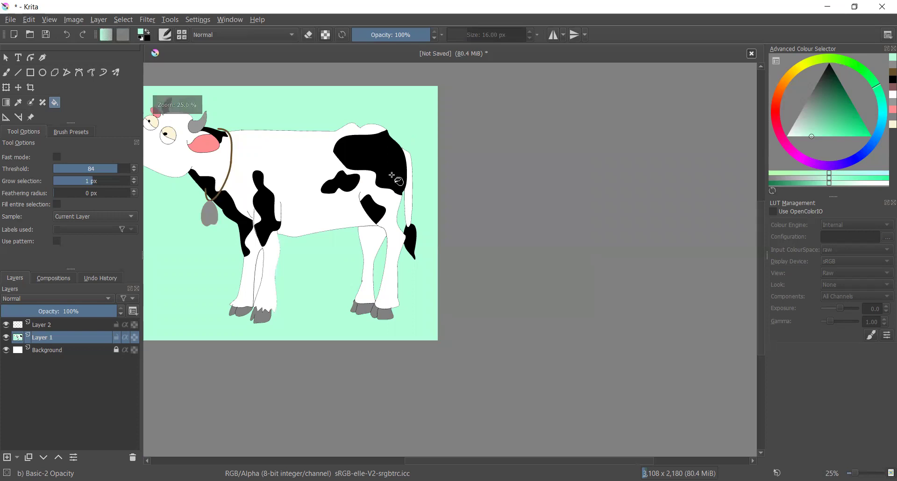
scroll(423, 299, "down", 2)
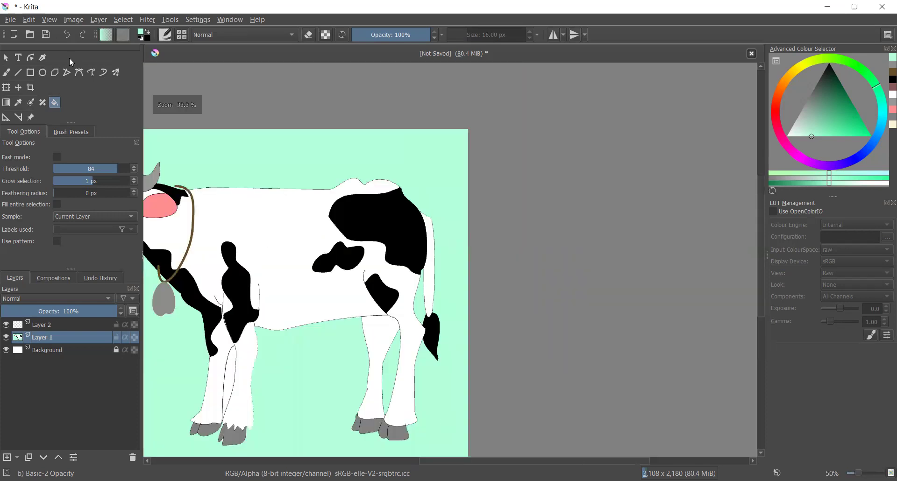
- Try refilling the gap between the hind legs in mint with the 1 px grown selection, and undo it
key("1")
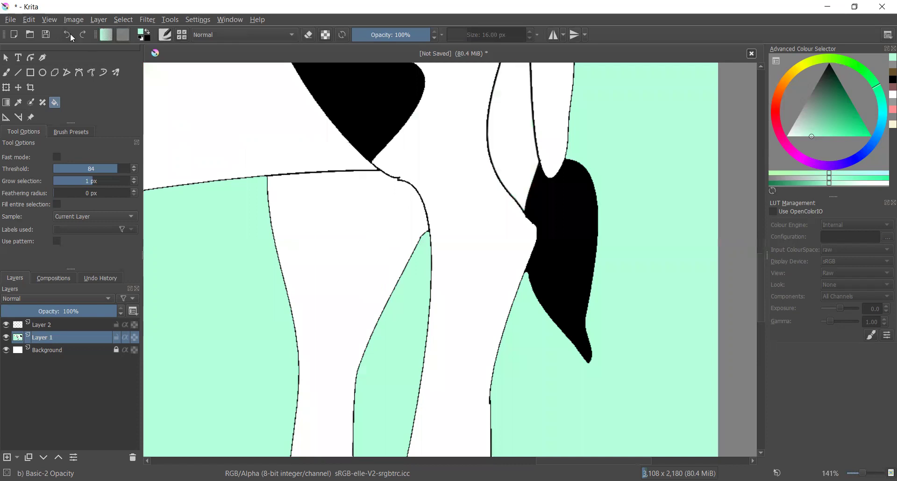
left_click(403, 327)
key("ctrl+z")
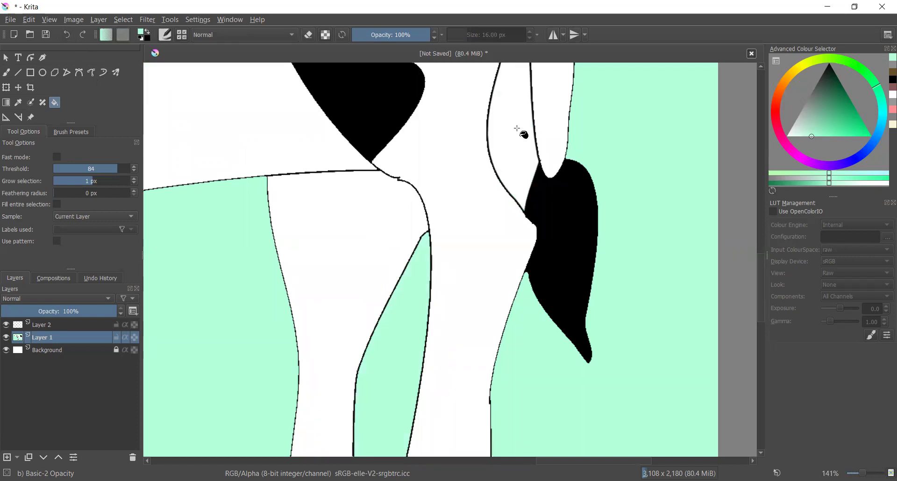
key("ctrl+shift+z")
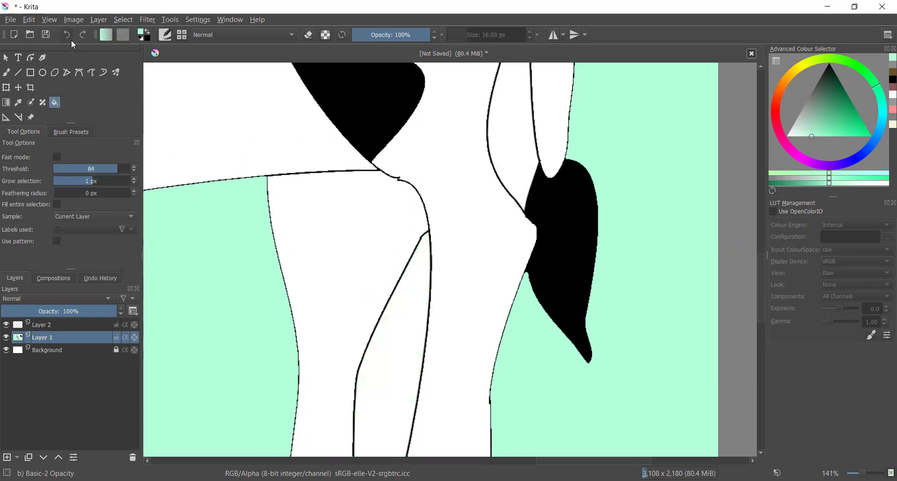
- Undo the remaining fills back past the removal of the Shazoo Cow.jpg layer, and redo that removal
key("ctrl+v")
scroll(195, 163, "down", 2)
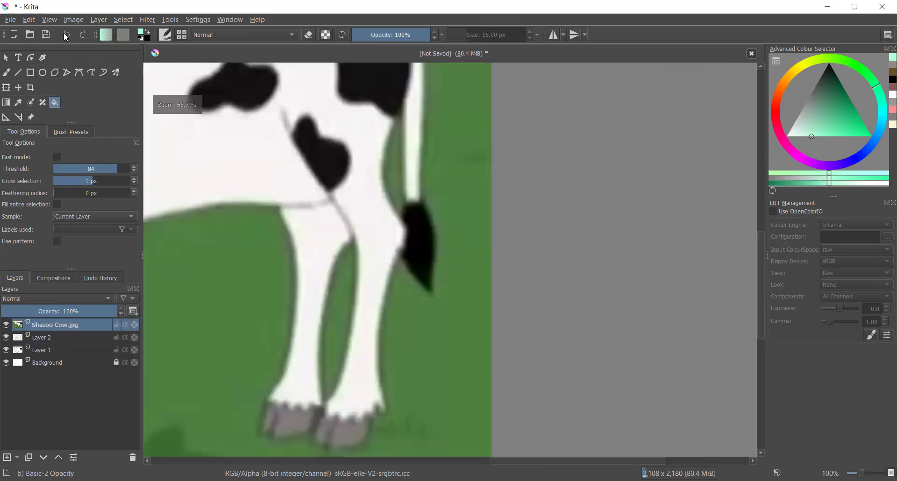
key("ctrl+z")
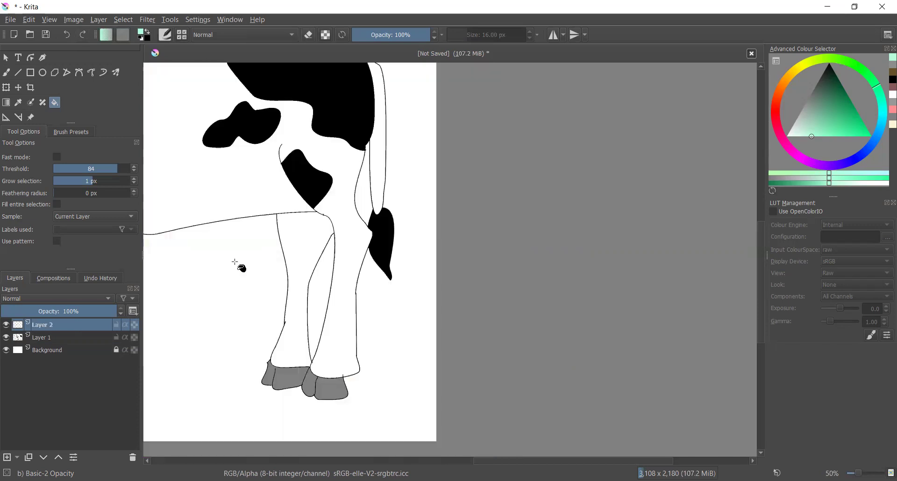
- Try the mint green fill around the collar and bell on Layer 2 with a 1 px grown selection
scroll(326, 408, "down", 4)
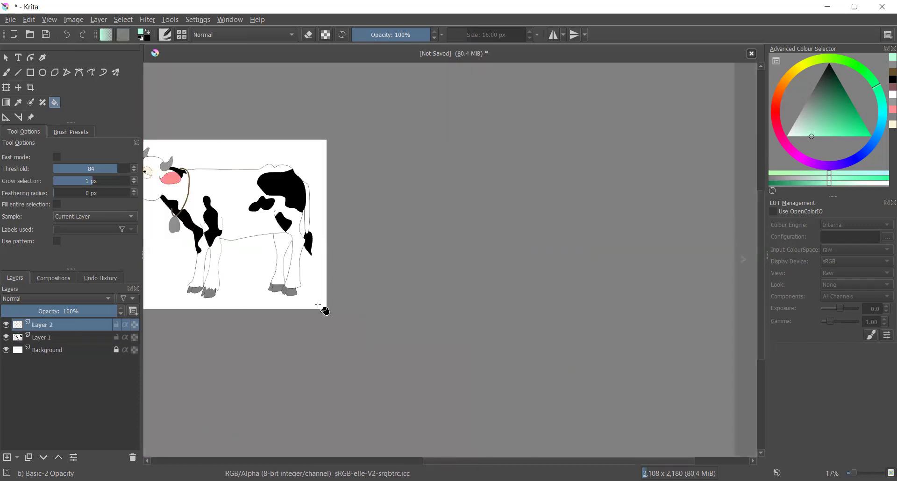
scroll(318, 266, "left", 5)
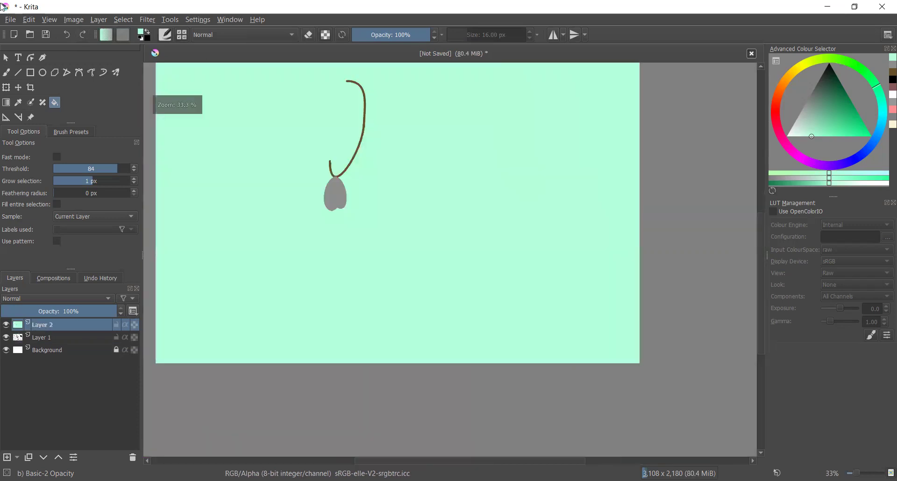
- Undo the Layer 2 fill, and fill Layer 1's background around the cow and the gaps by its legs and tail with mint green
left_click(49, 341)
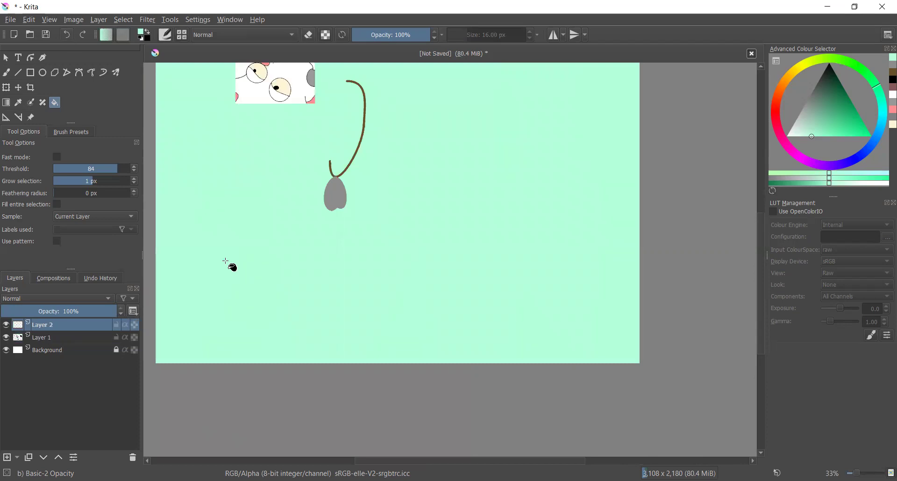
left_click(400, 277)
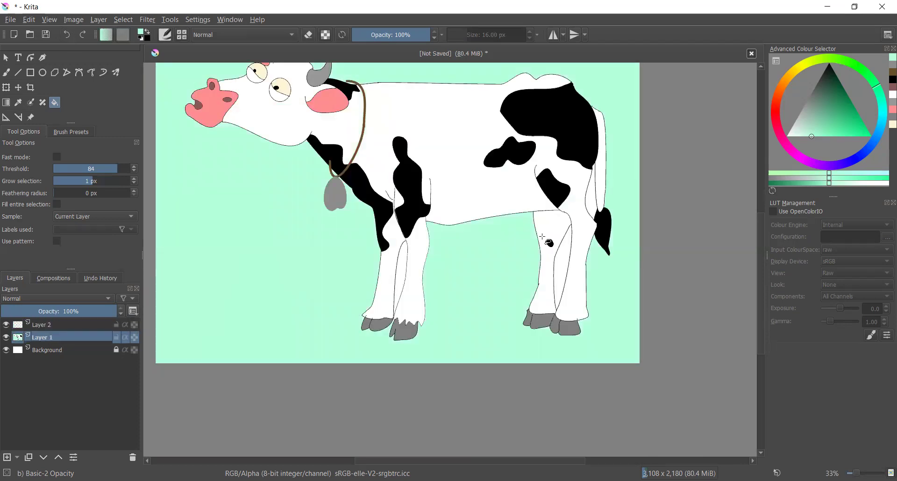
left_click(570, 260)
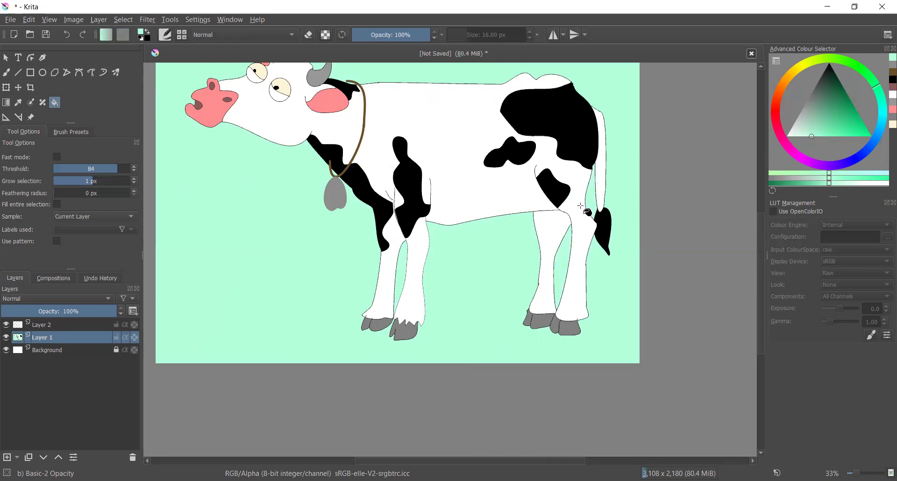
scroll(589, 206, "down", 2)
scroll(535, 136, "up", 2)
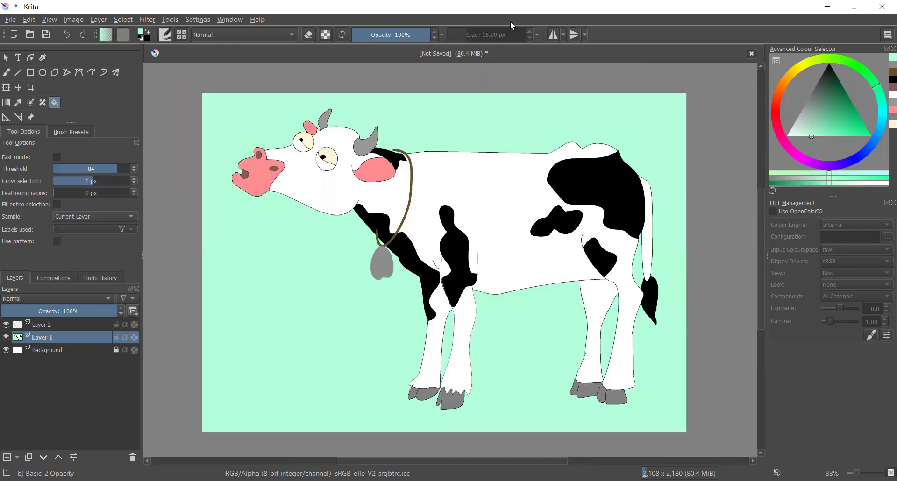